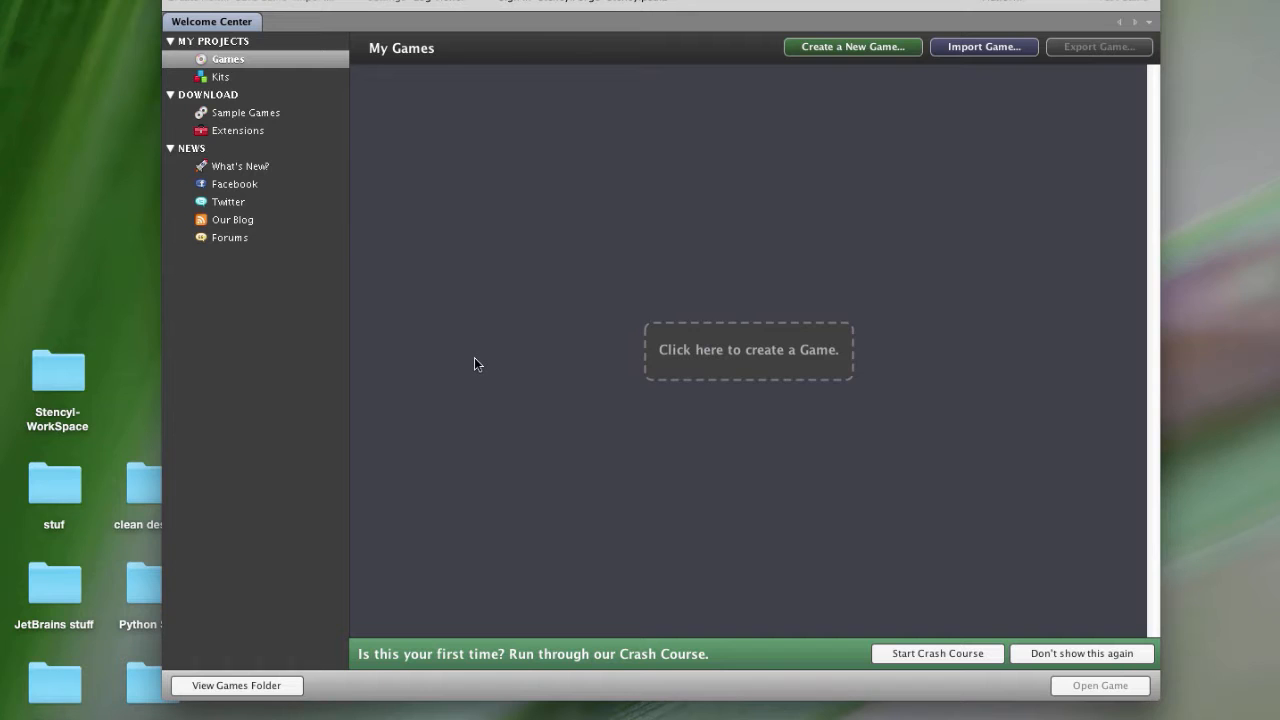
# Create a new game and open its Pronger actor type for editing.
pyautogui.click(755, 340)
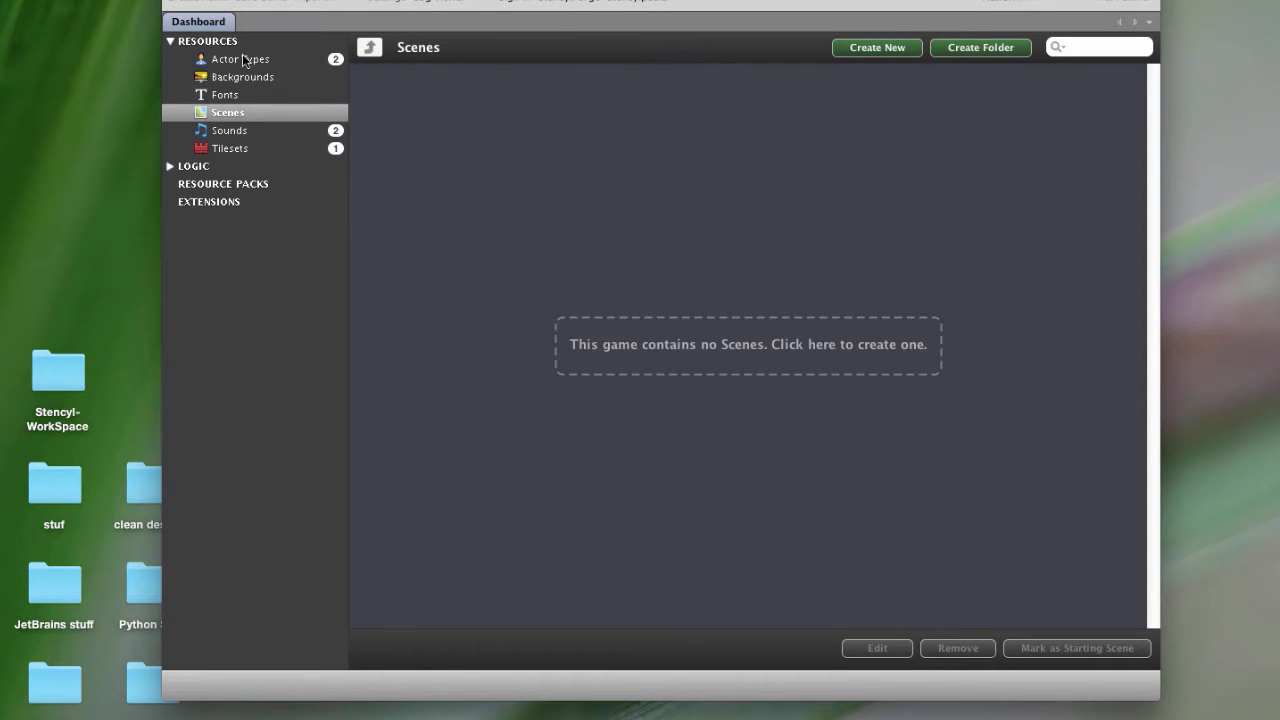
pyautogui.click(244, 60)
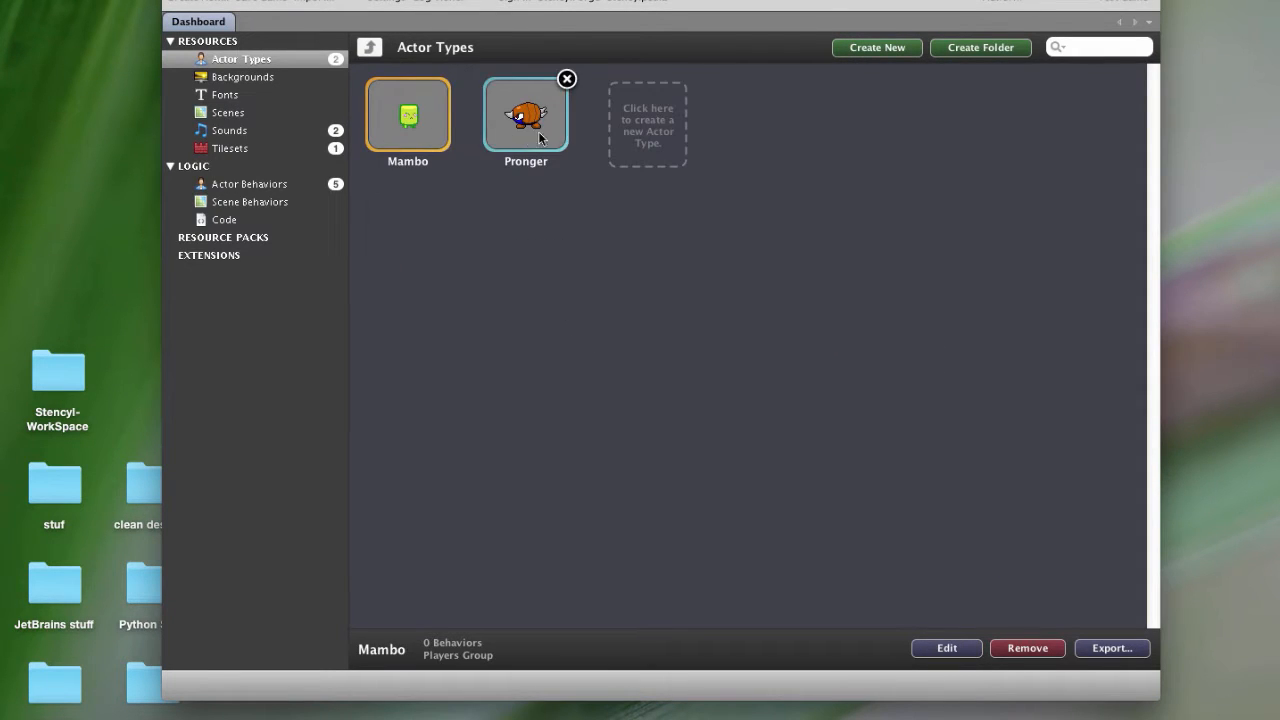
pyautogui.click(506, 128)
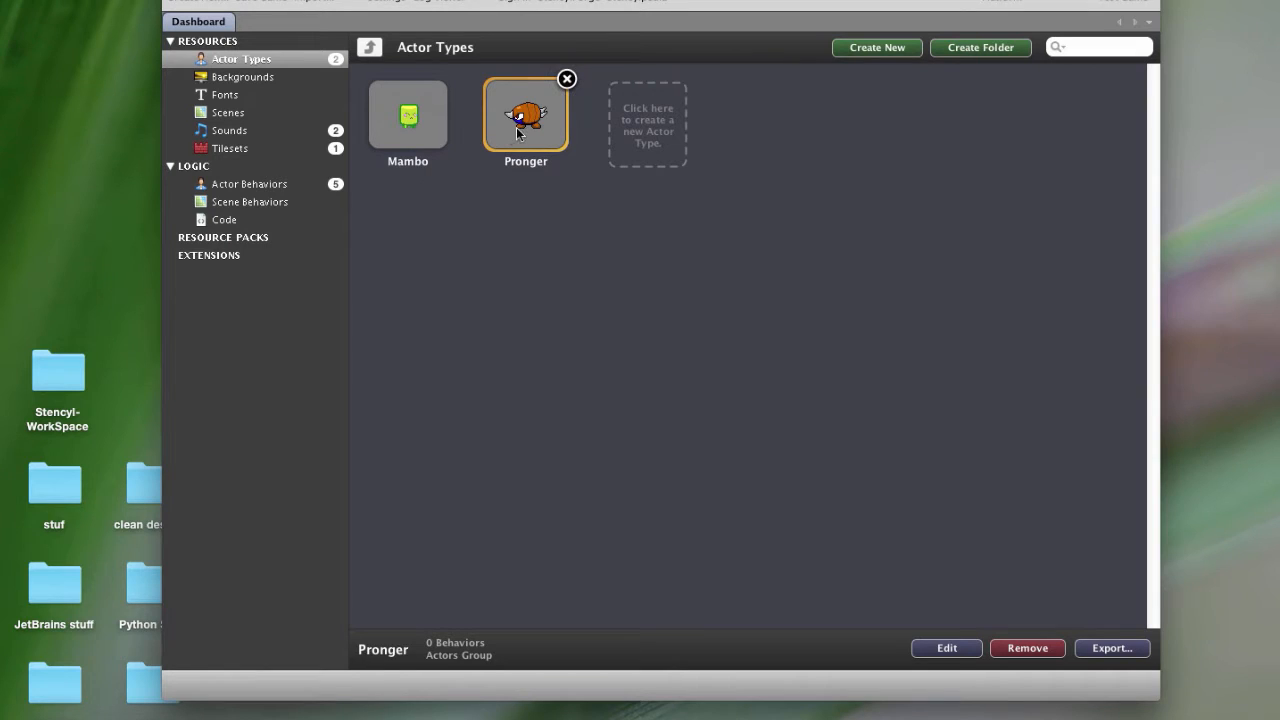
pyautogui.doubleClick(518, 132)
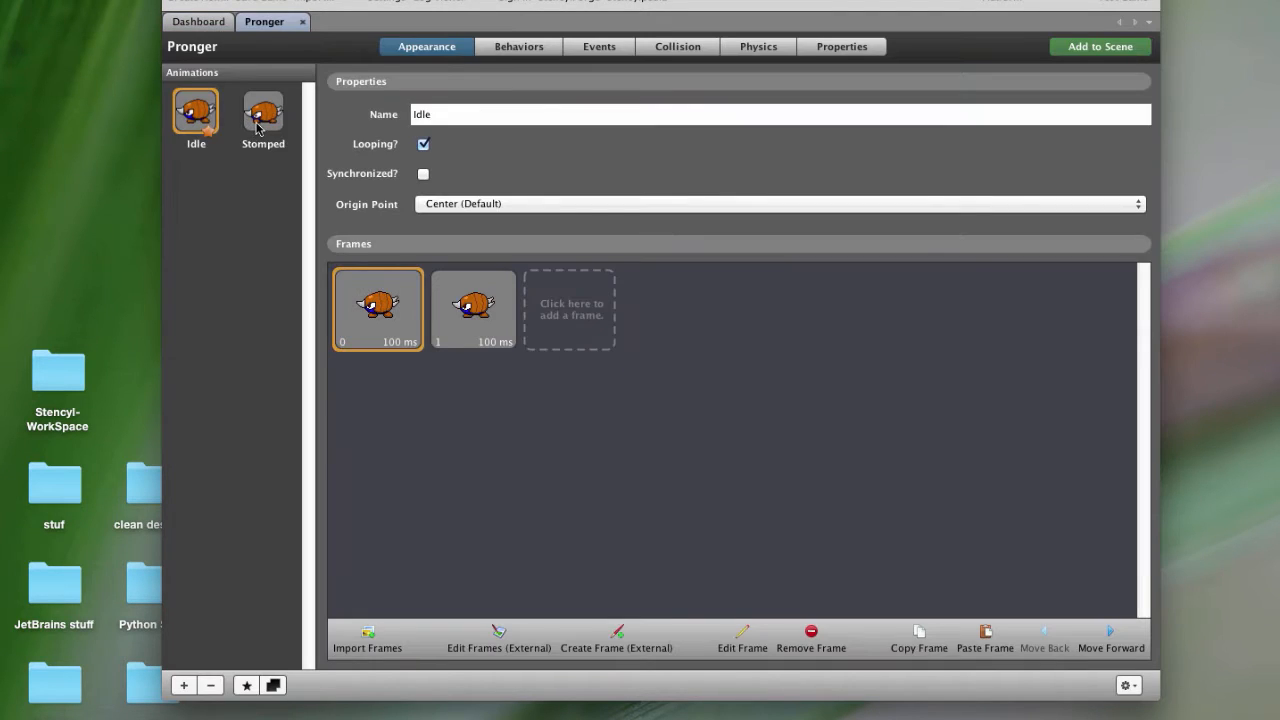
# Look through the frames of Pronger's Stomped and Idle animations.
pyautogui.click(258, 127)
pyautogui.click(192, 120)
pyautogui.click(262, 122)
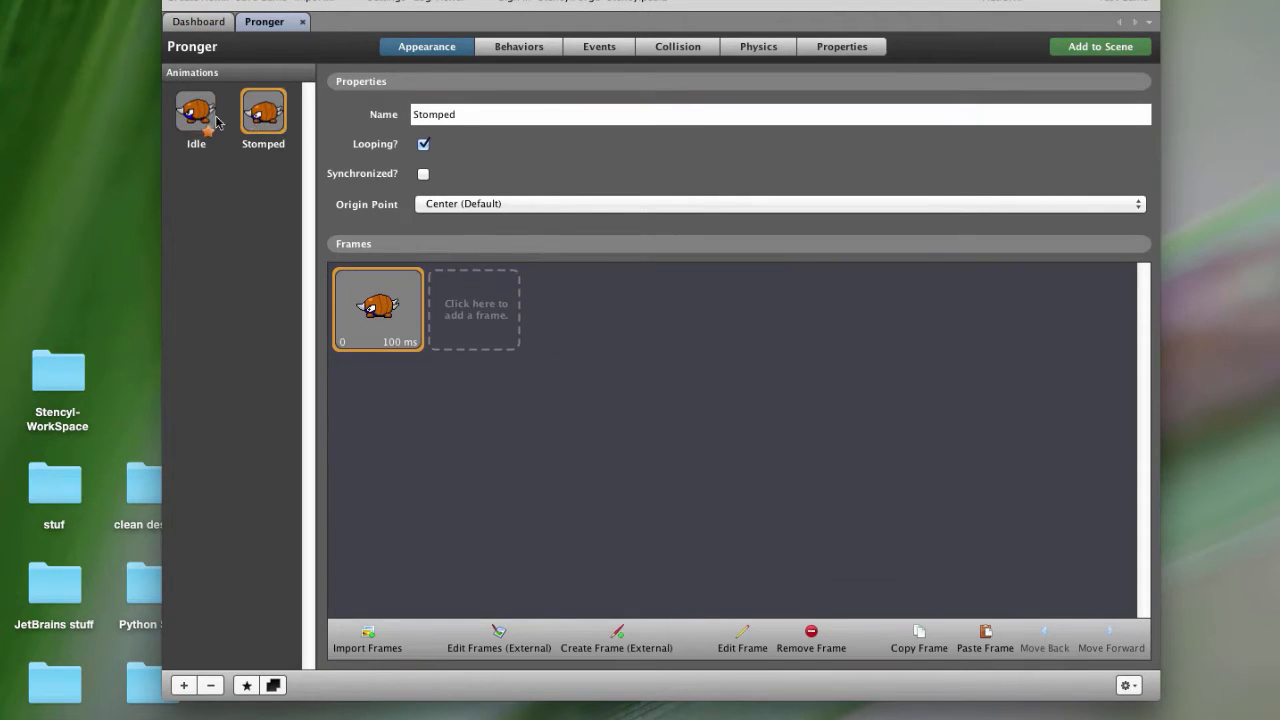
pyautogui.click(196, 120)
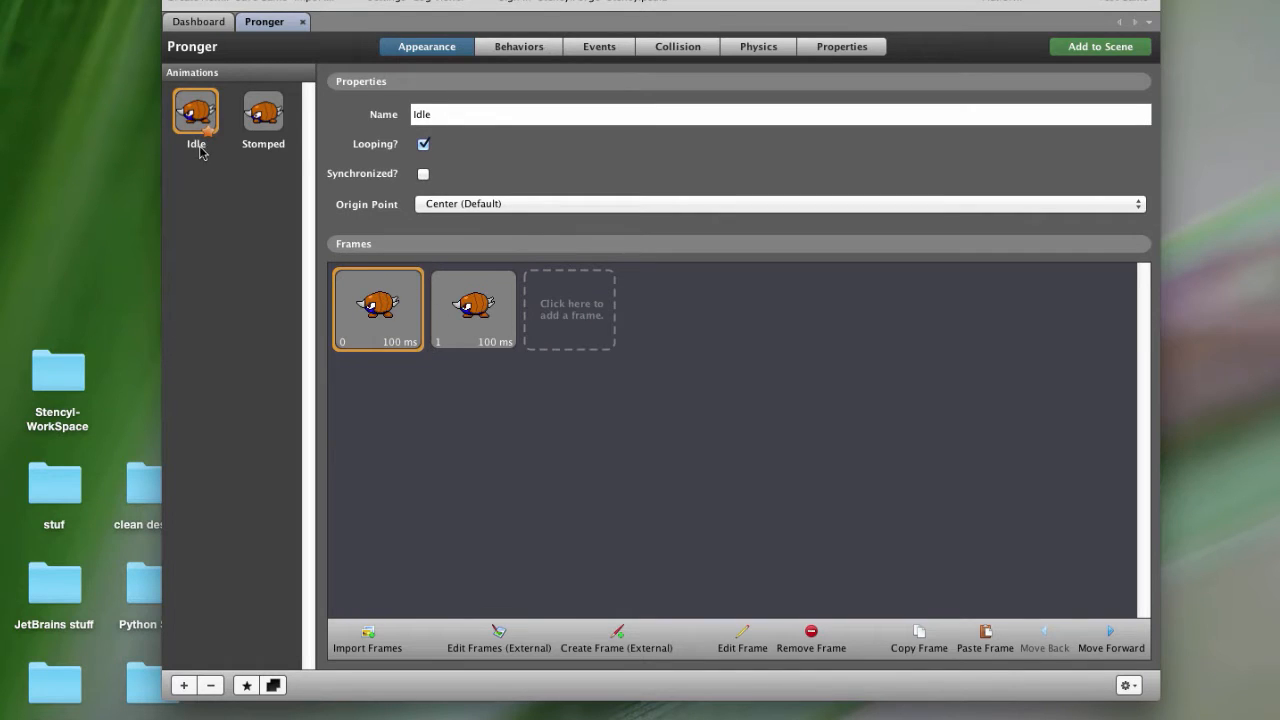
# Open the Mambo actor type and examine its idle, jump and walk animations in both directions.
pyautogui.click(194, 22)
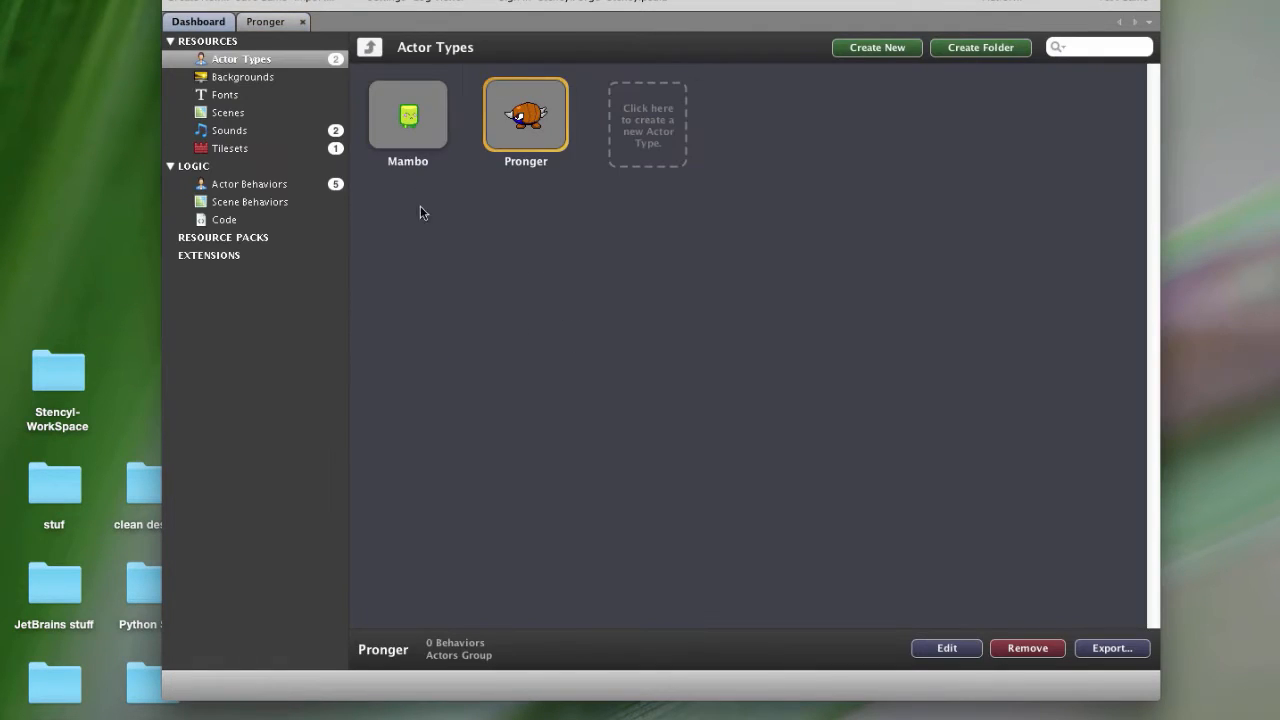
pyautogui.doubleClick(392, 140)
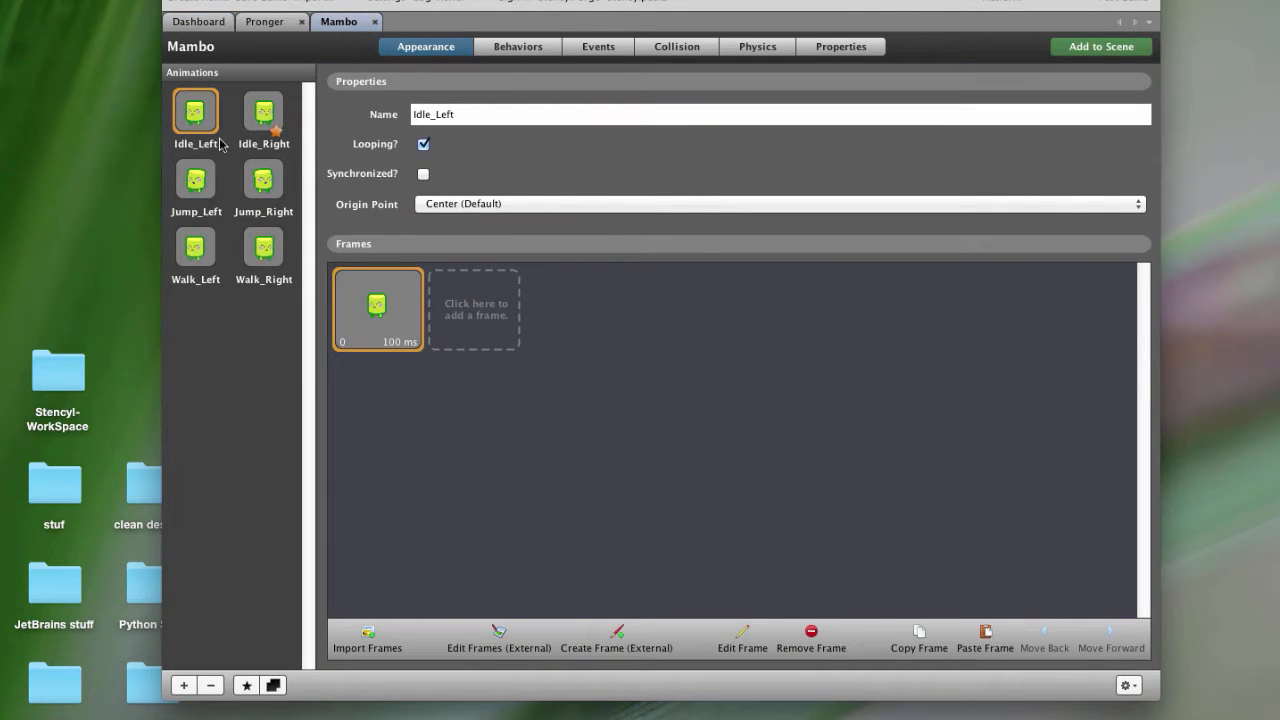
pyautogui.click(258, 114)
pyautogui.click(250, 176)
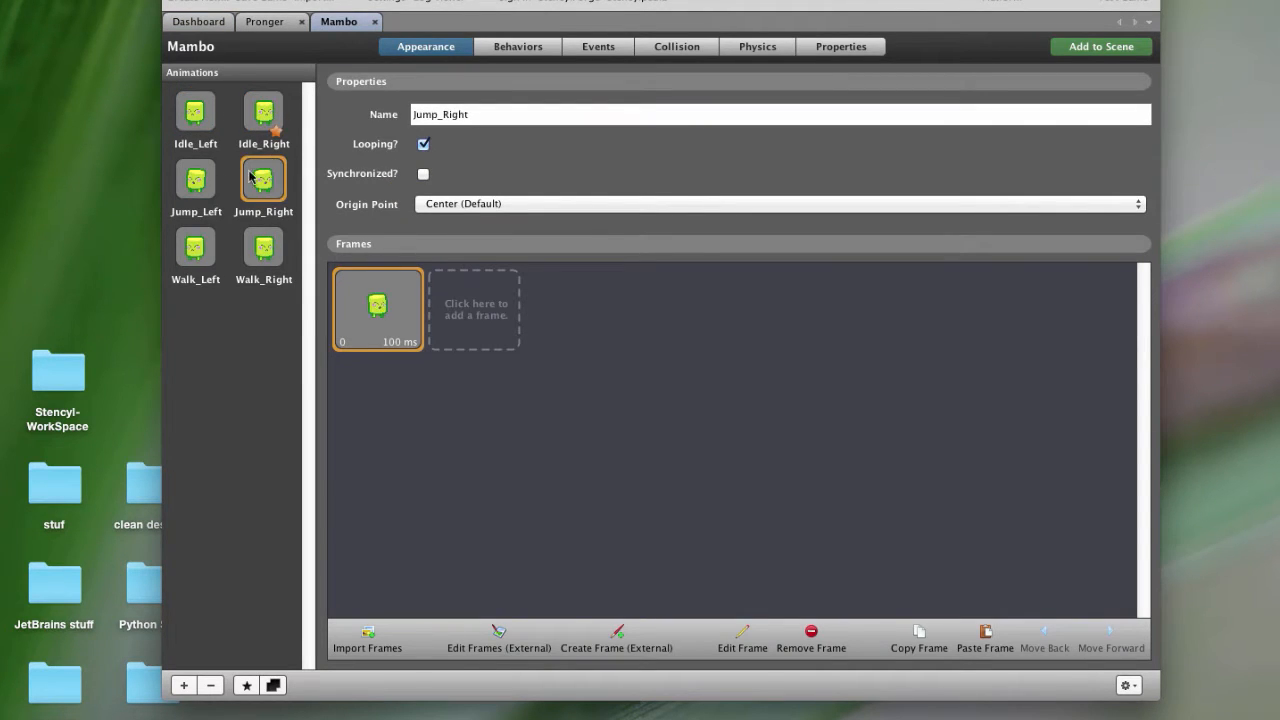
pyautogui.click(205, 176)
pyautogui.click(263, 181)
pyautogui.click(203, 256)
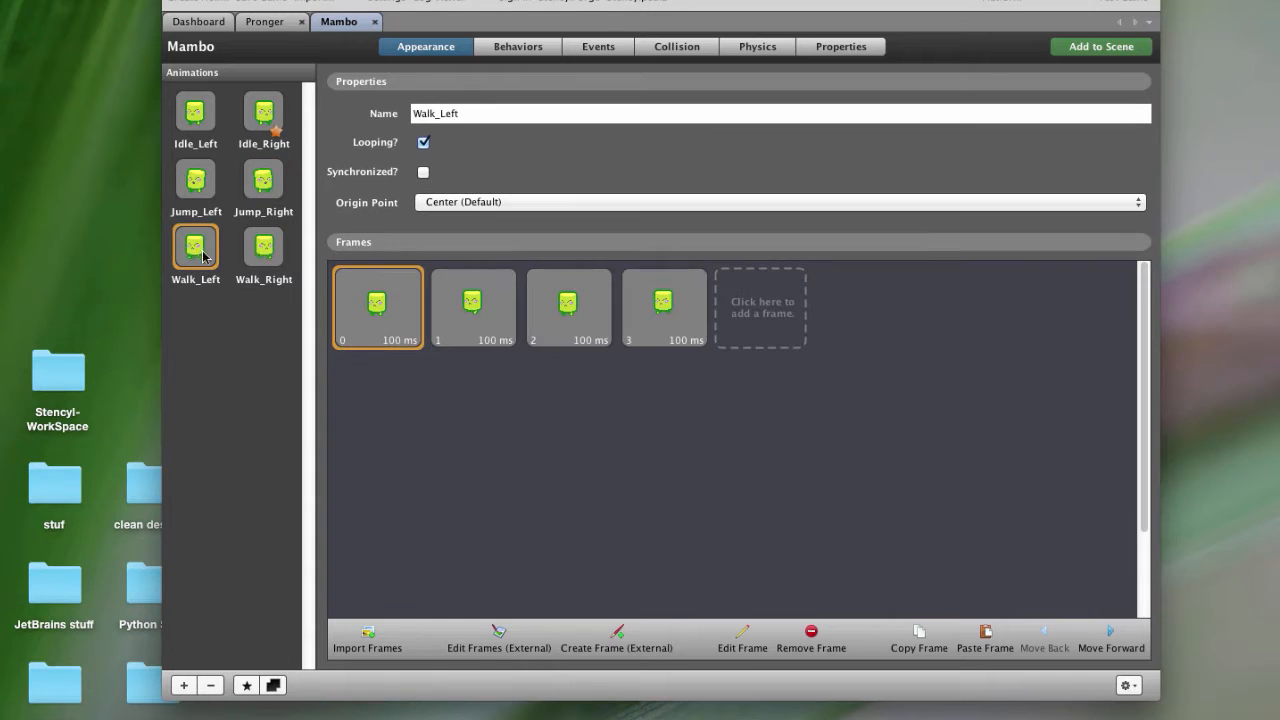
pyautogui.click(264, 245)
pyautogui.click(195, 247)
# Go back to the Pronger actor and review its Stomped and Idle animations again.
pyautogui.click(265, 21)
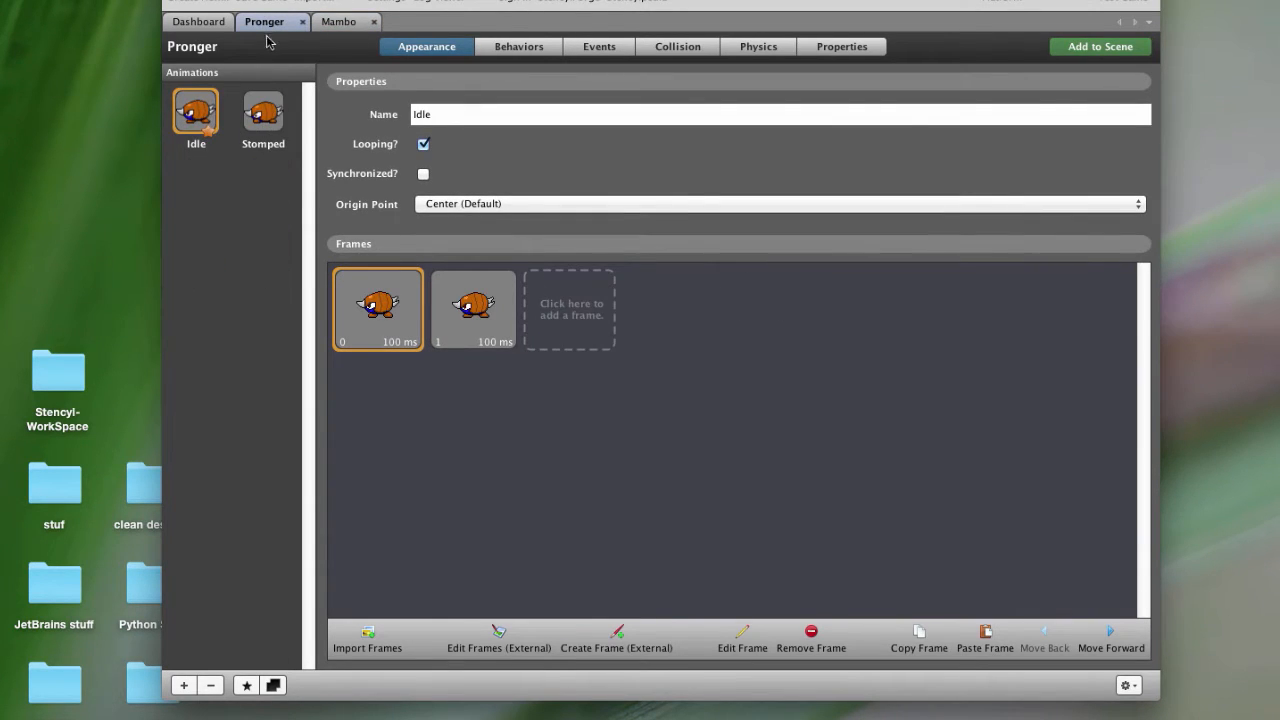
pyautogui.click(263, 114)
pyautogui.click(196, 112)
# Return to the Mambo actor and compare the frames of its walk, jump and idle animations.
pyautogui.click(335, 22)
pyautogui.click(261, 250)
pyautogui.click(263, 183)
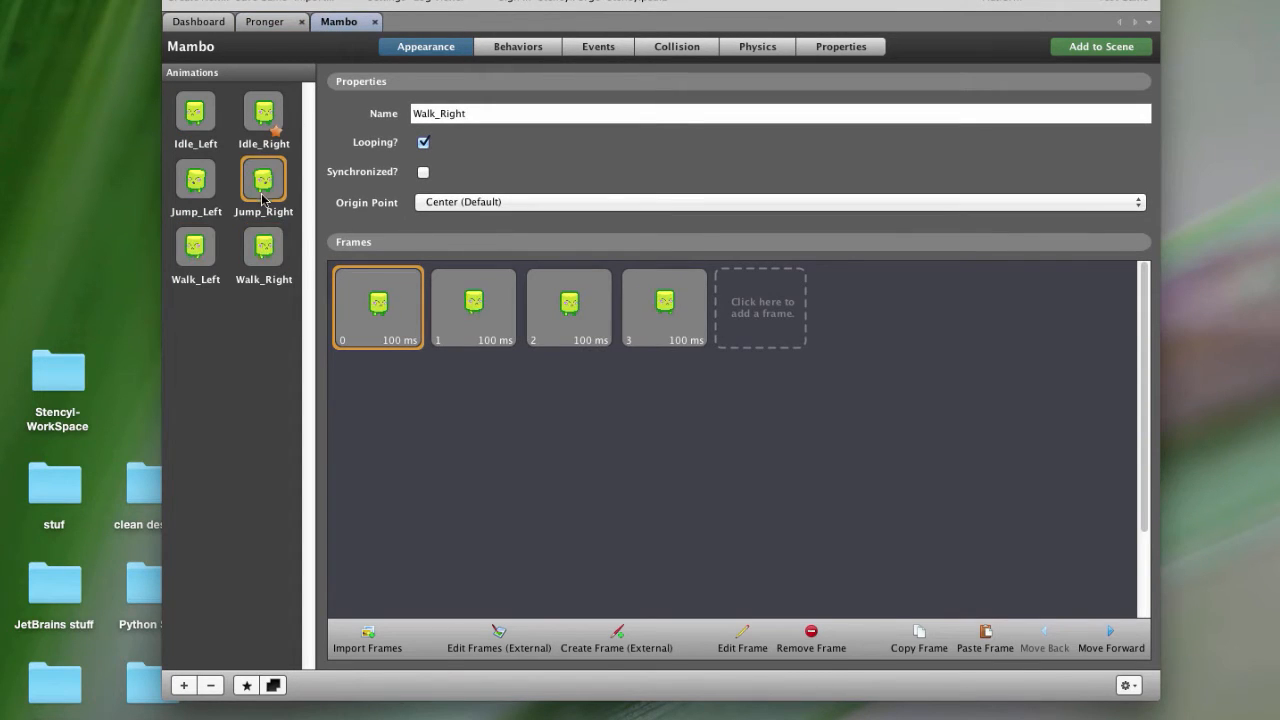
pyautogui.click(201, 188)
pyautogui.click(200, 125)
pyautogui.click(252, 120)
pyautogui.click(258, 178)
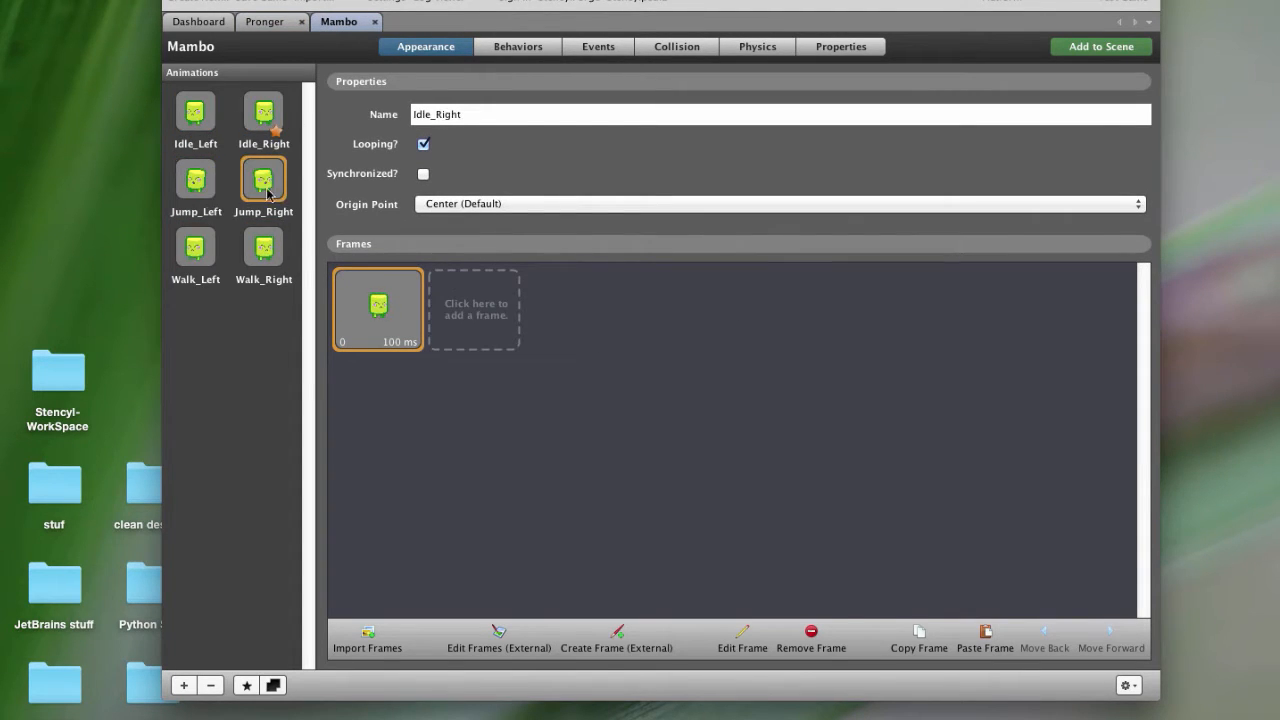
pyautogui.click(196, 180)
pyautogui.click(196, 118)
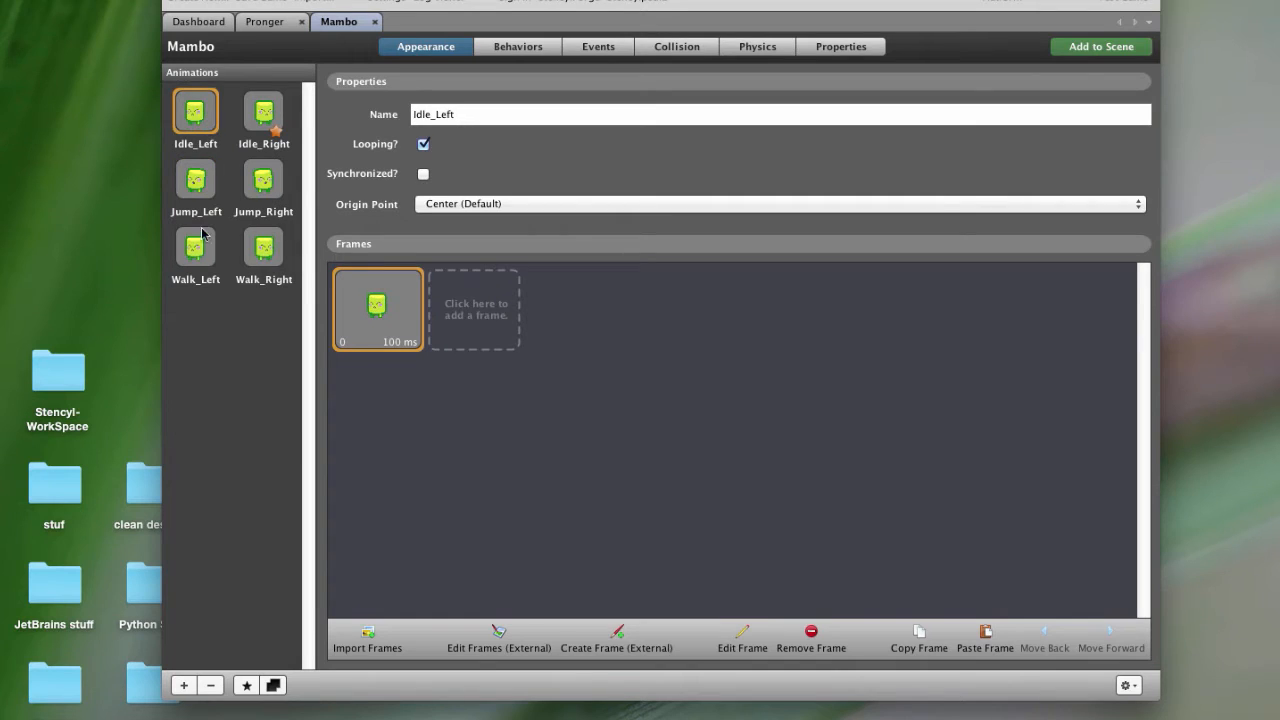
pyautogui.click(200, 252)
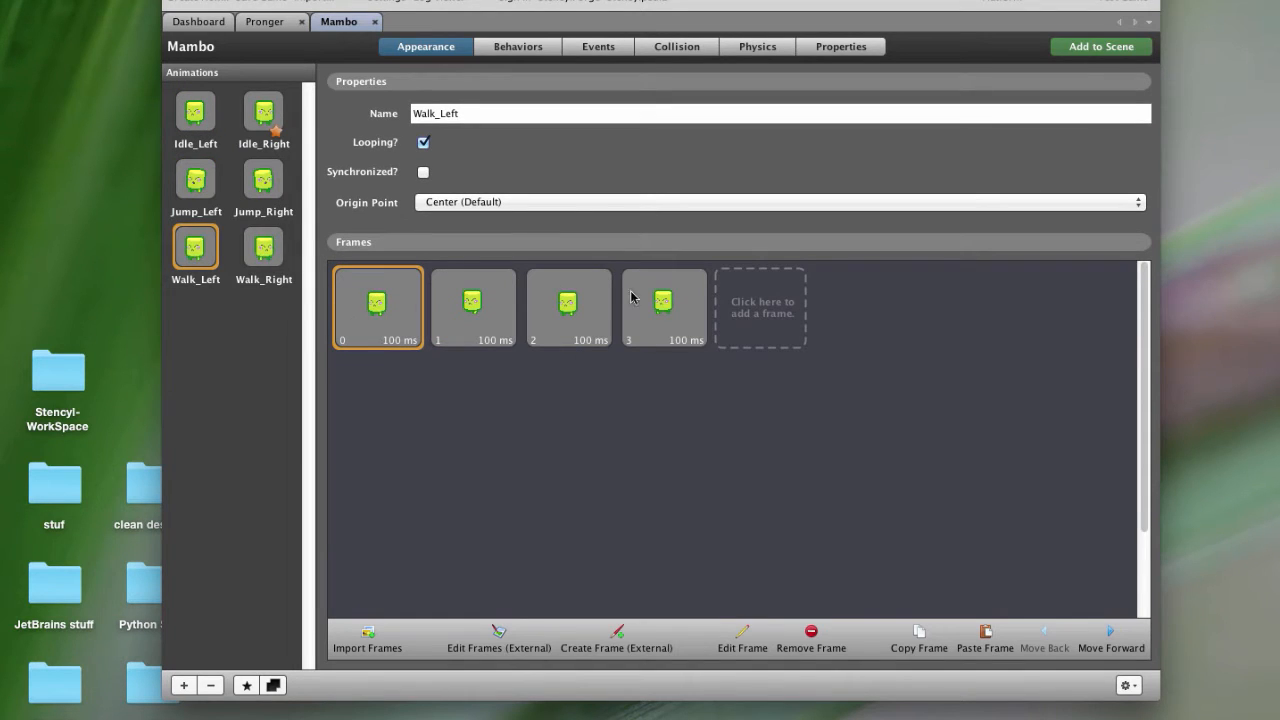
pyautogui.click(268, 250)
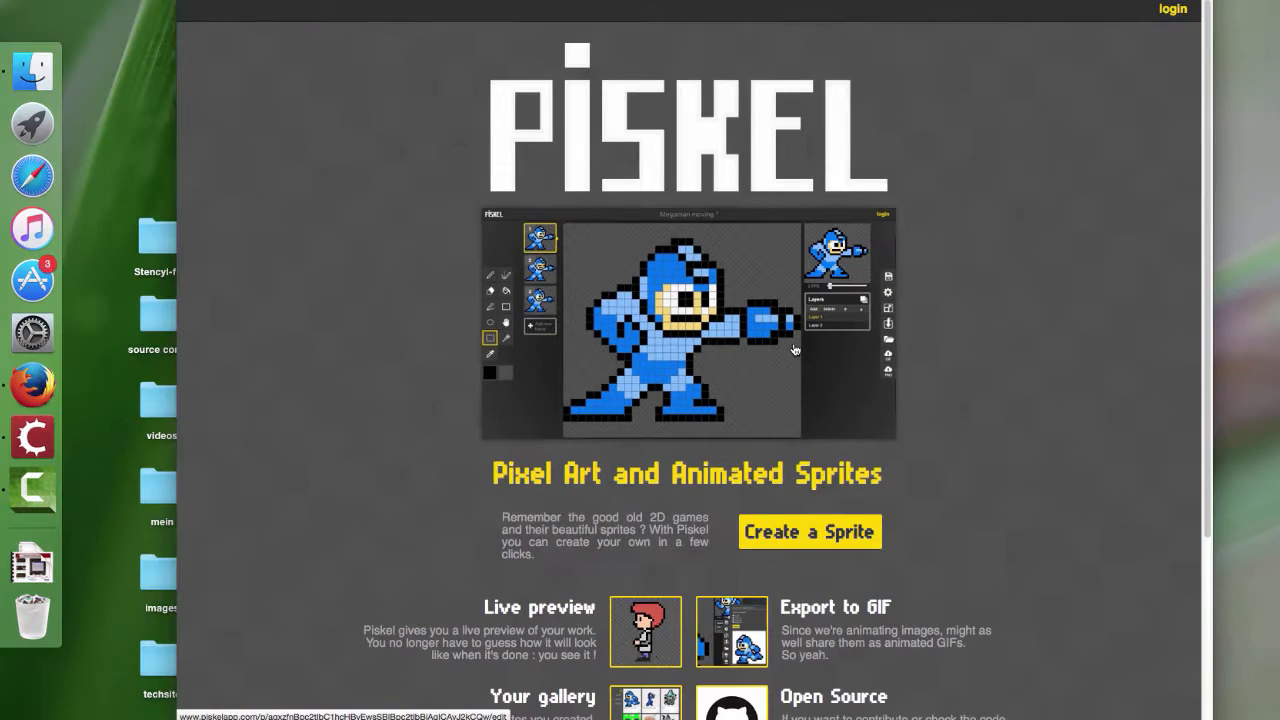
# Create a new sprite in Piskel and draw a circle about 22 pixels wide, outlined and filled in light blue #7ed7e9.
pyautogui.click(835, 538)
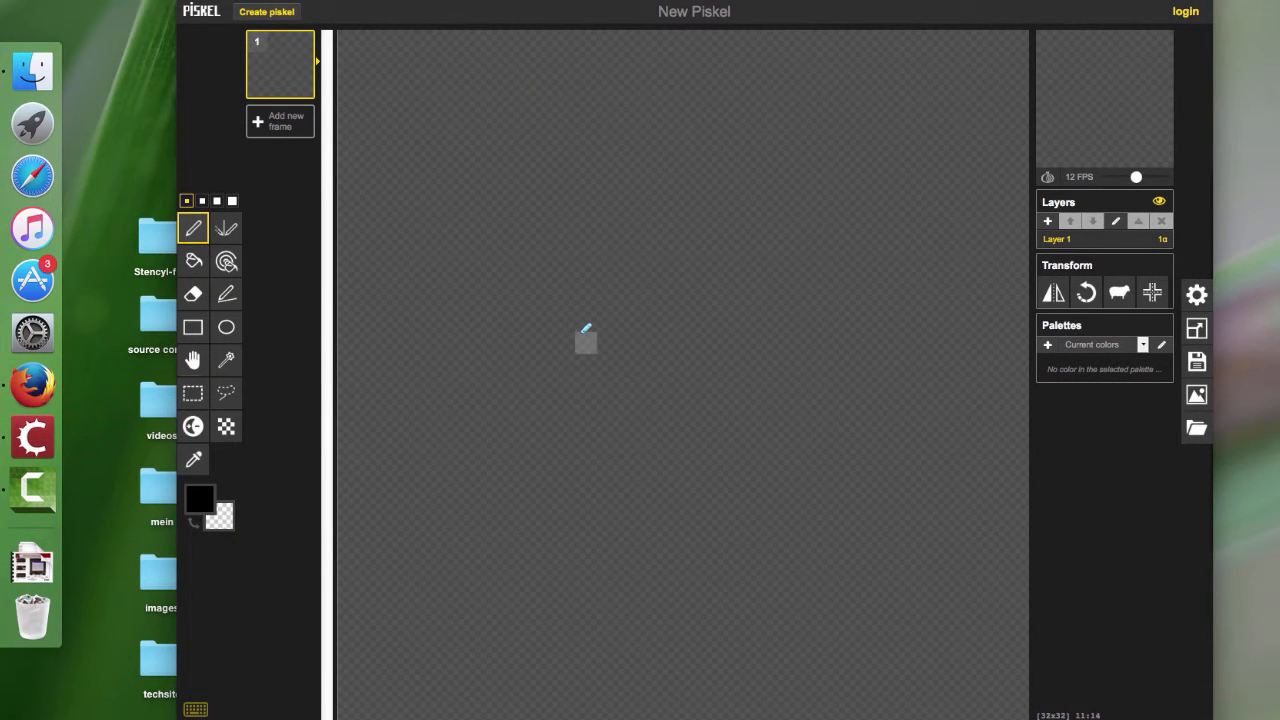
pyautogui.click(230, 328)
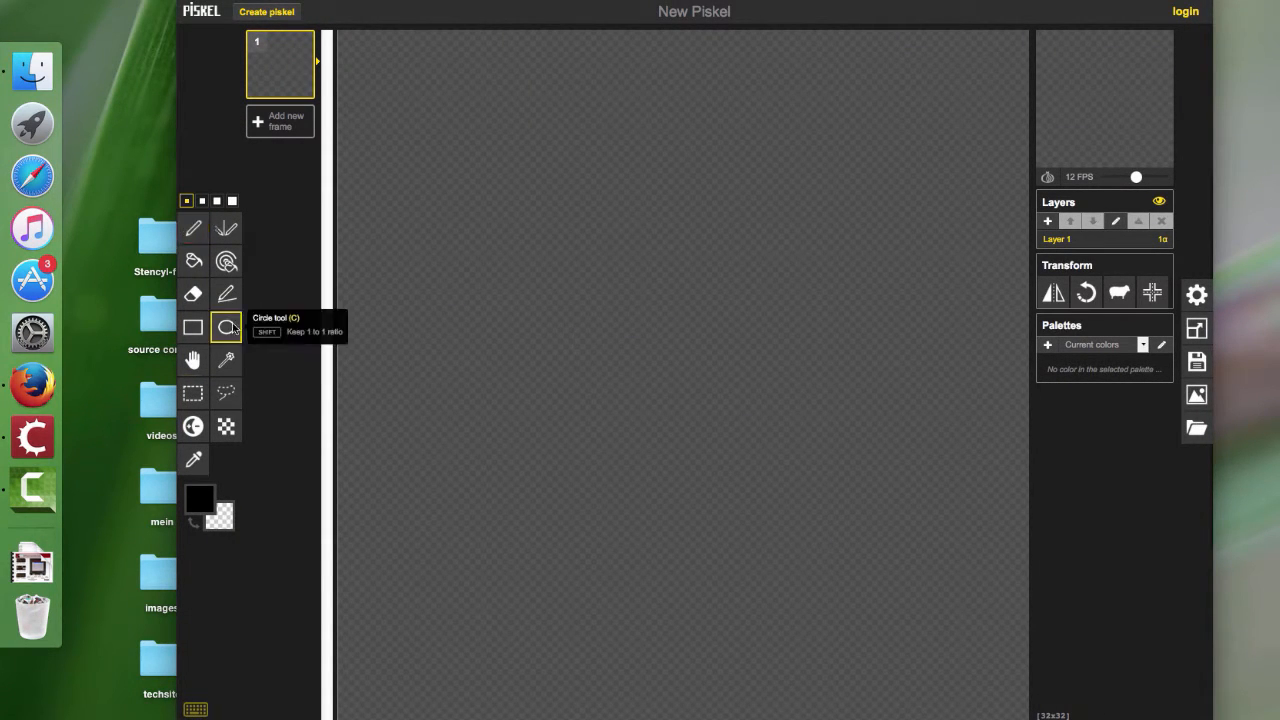
pyautogui.click(199, 503)
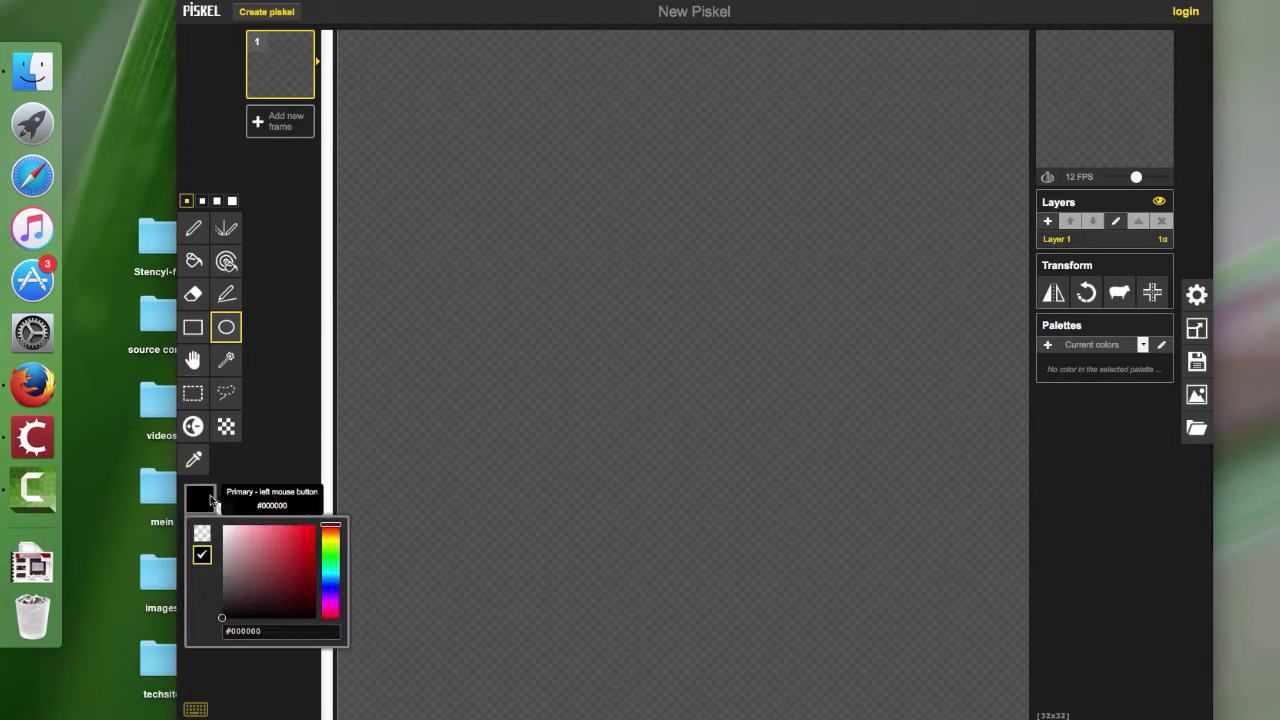
pyautogui.click(330, 578)
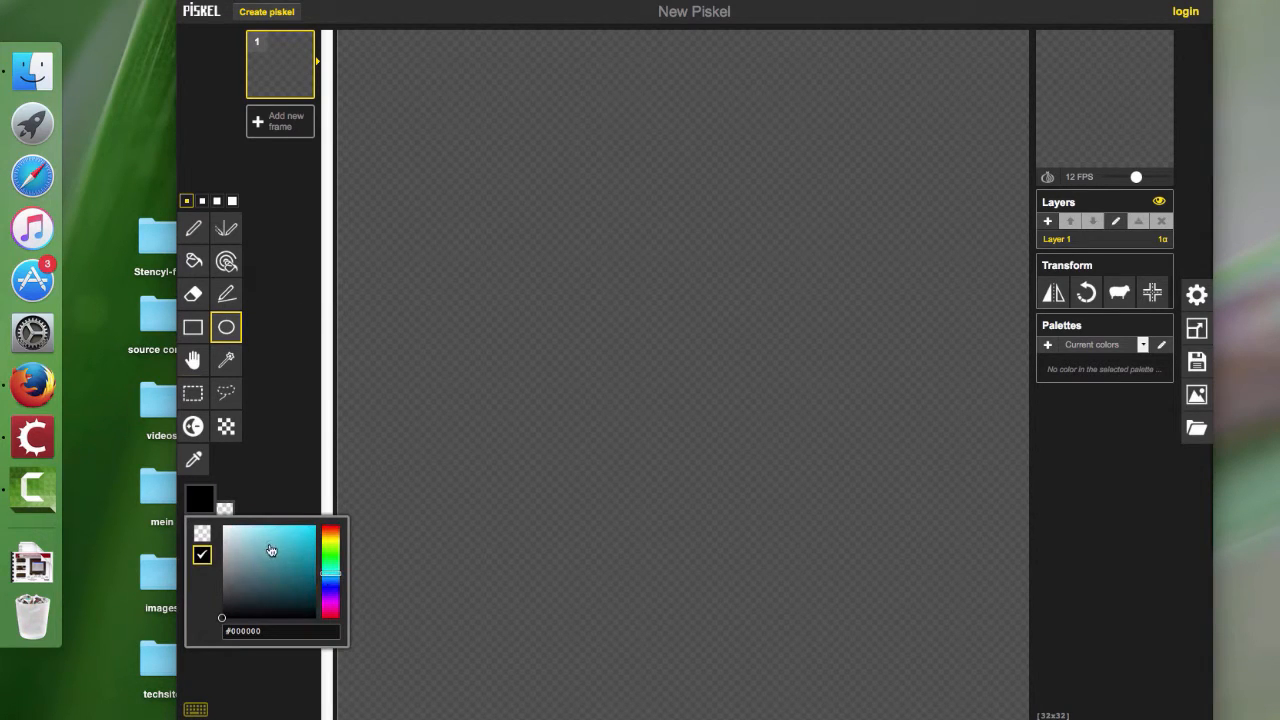
pyautogui.moveTo(270, 550); pyautogui.dragTo(267, 535)
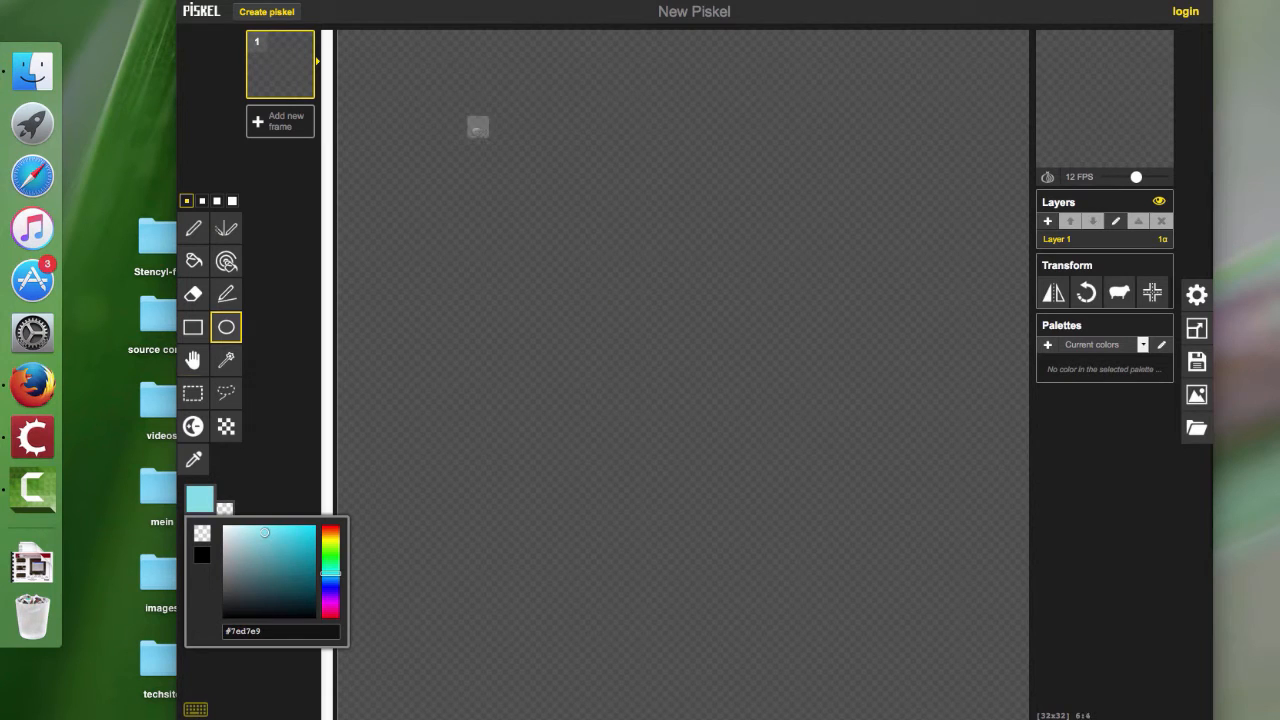
pyautogui.moveTo(460, 127)
pyautogui.mouseDown()
pyautogui.moveTo(855, 502)
pyautogui.moveTo(920, 529)
pyautogui.moveTo(908, 567)
pyautogui.mouseUp()
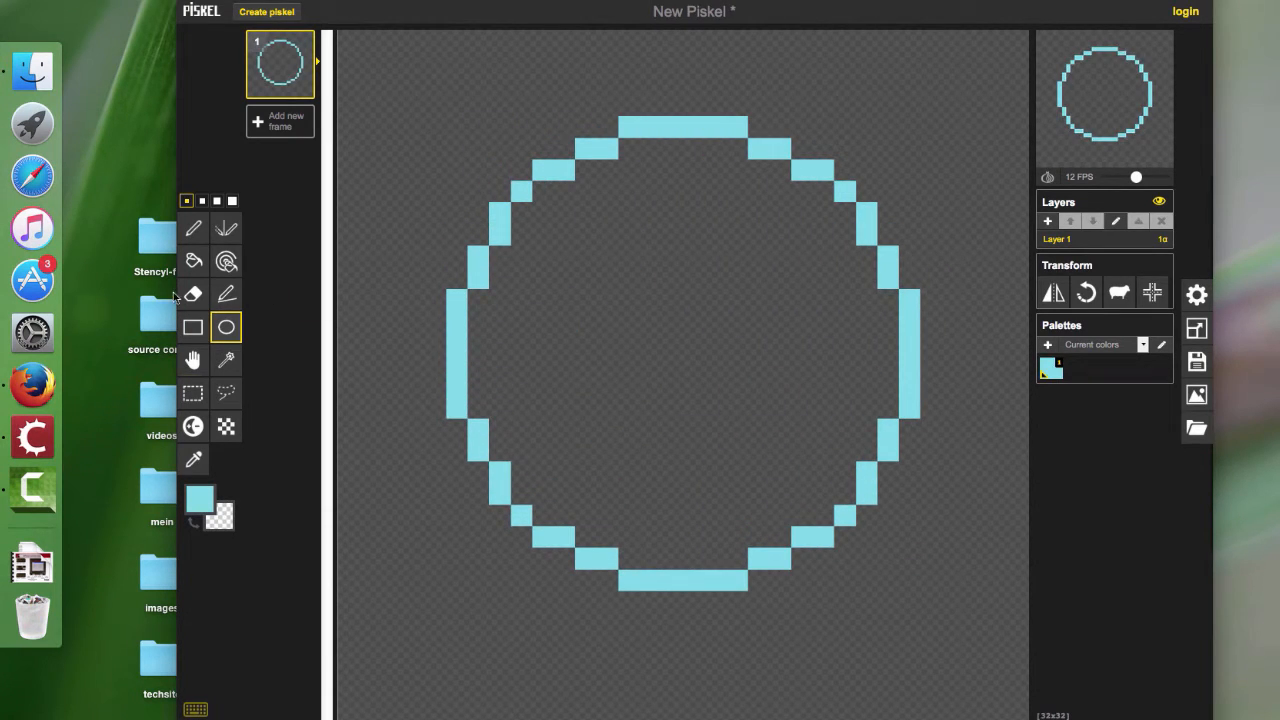
pyautogui.click(194, 260)
pyautogui.click(548, 359)
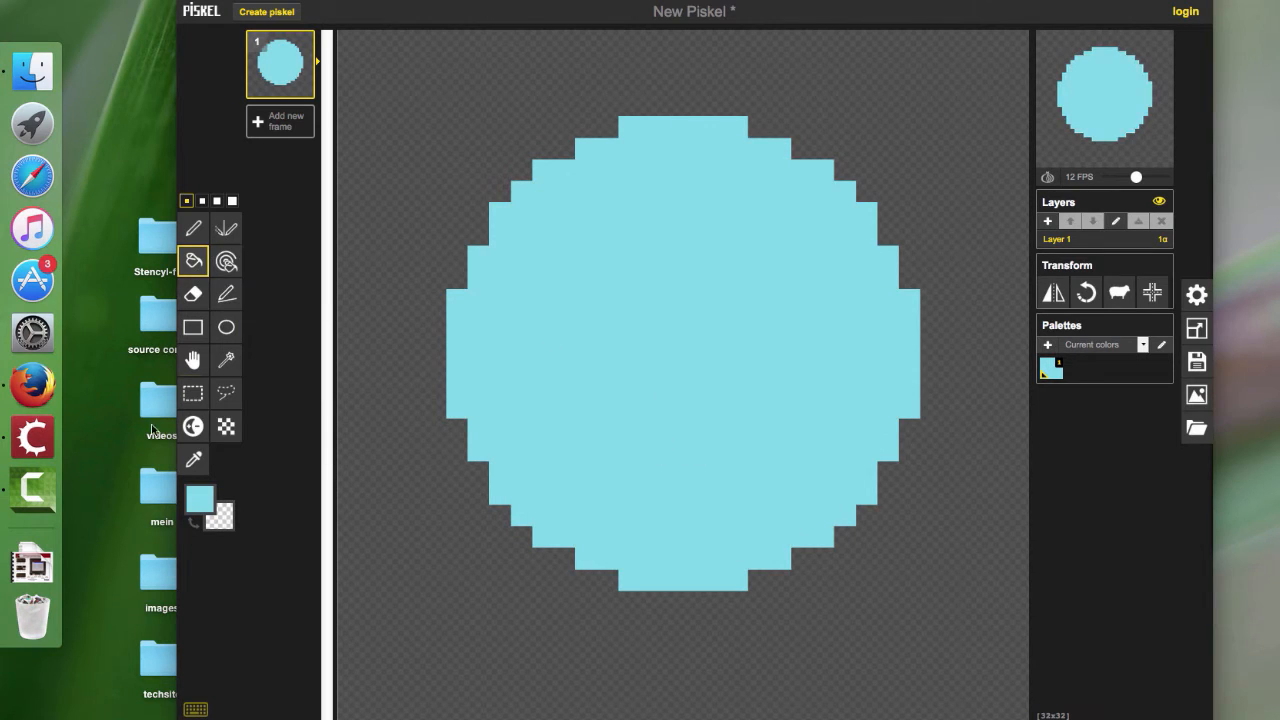
# Draw two legs with left-pointing feet below the circle in light blue, erasing the surplus pixel on the right foot.
pyautogui.click(193, 228)
pyautogui.moveTo(607, 574)
pyautogui.mouseDown()
pyautogui.moveTo(611, 663)
pyautogui.moveTo(630, 640)
pyautogui.moveTo(629, 594)
pyautogui.mouseUp()
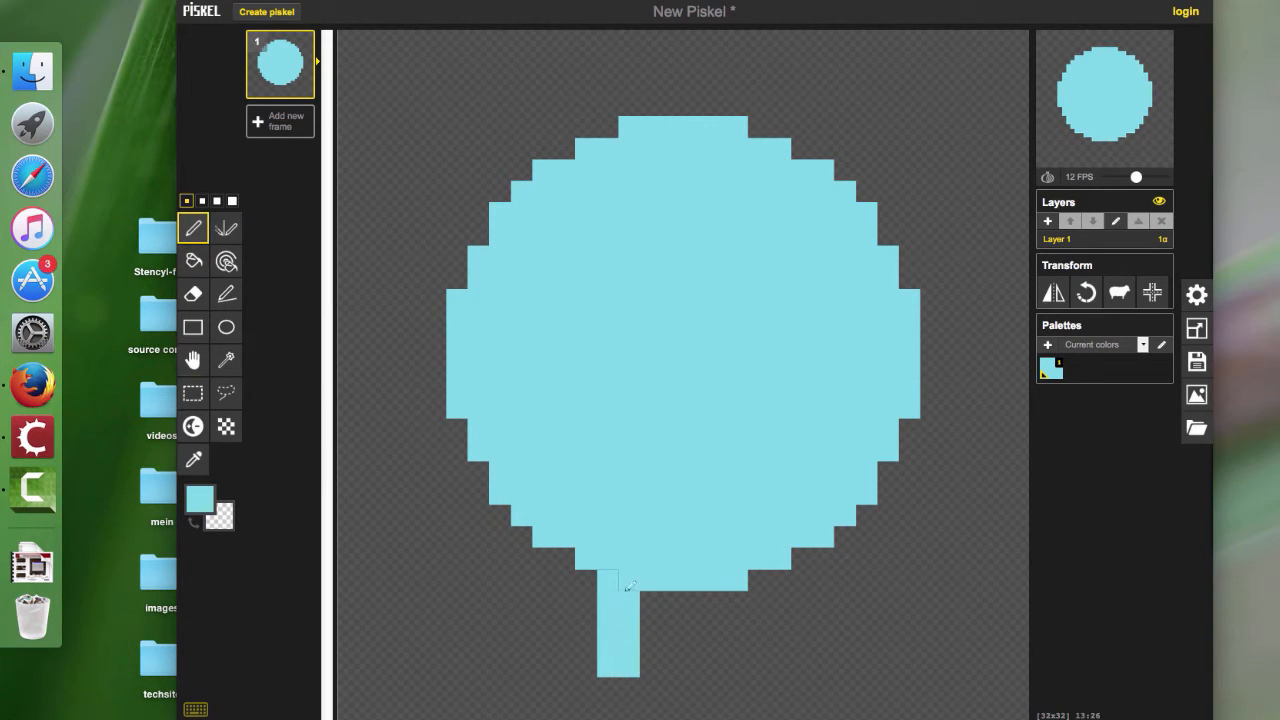
pyautogui.click(586, 666)
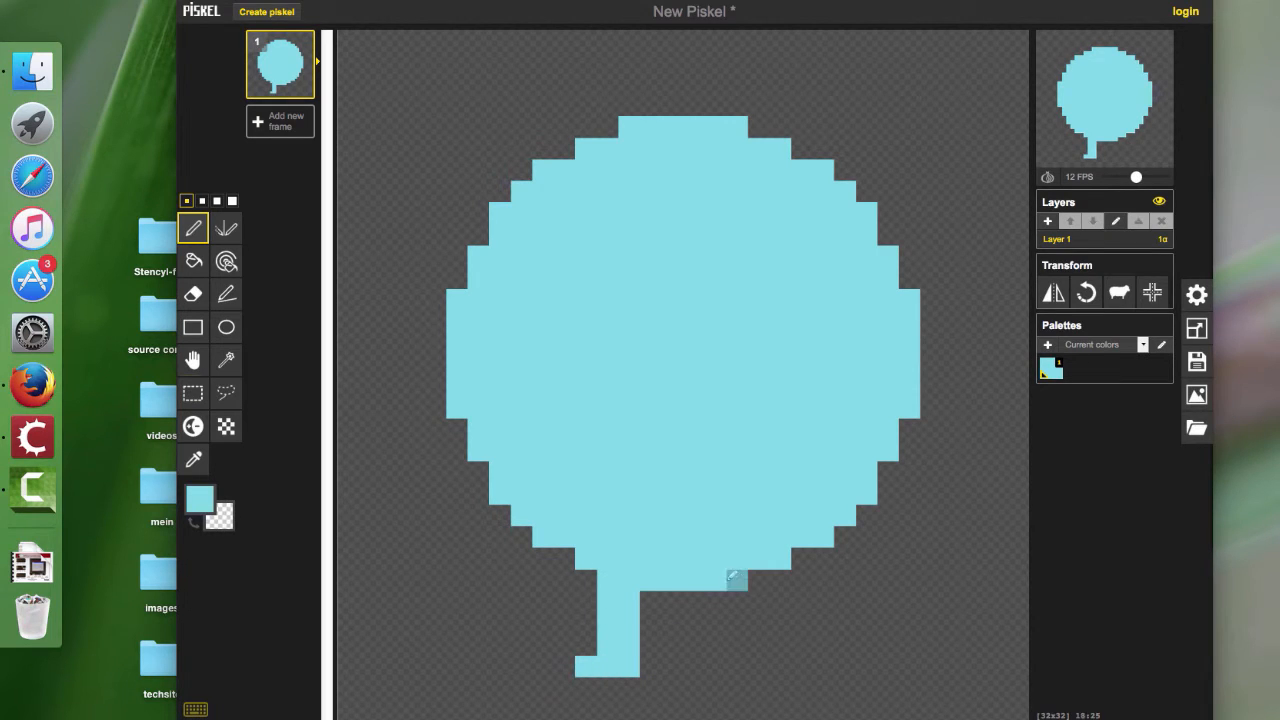
pyautogui.moveTo(720, 578)
pyautogui.mouseDown()
pyautogui.moveTo(714, 650)
pyautogui.moveTo(733, 665)
pyautogui.moveTo(772, 600)
pyautogui.moveTo(770, 572)
pyautogui.moveTo(763, 663)
pyautogui.moveTo(715, 665)
pyautogui.moveTo(718, 590)
pyautogui.moveTo(729, 643)
pyautogui.moveTo(668, 667)
pyautogui.mouseUp()
pyautogui.hotkey('ctrl', 'z')
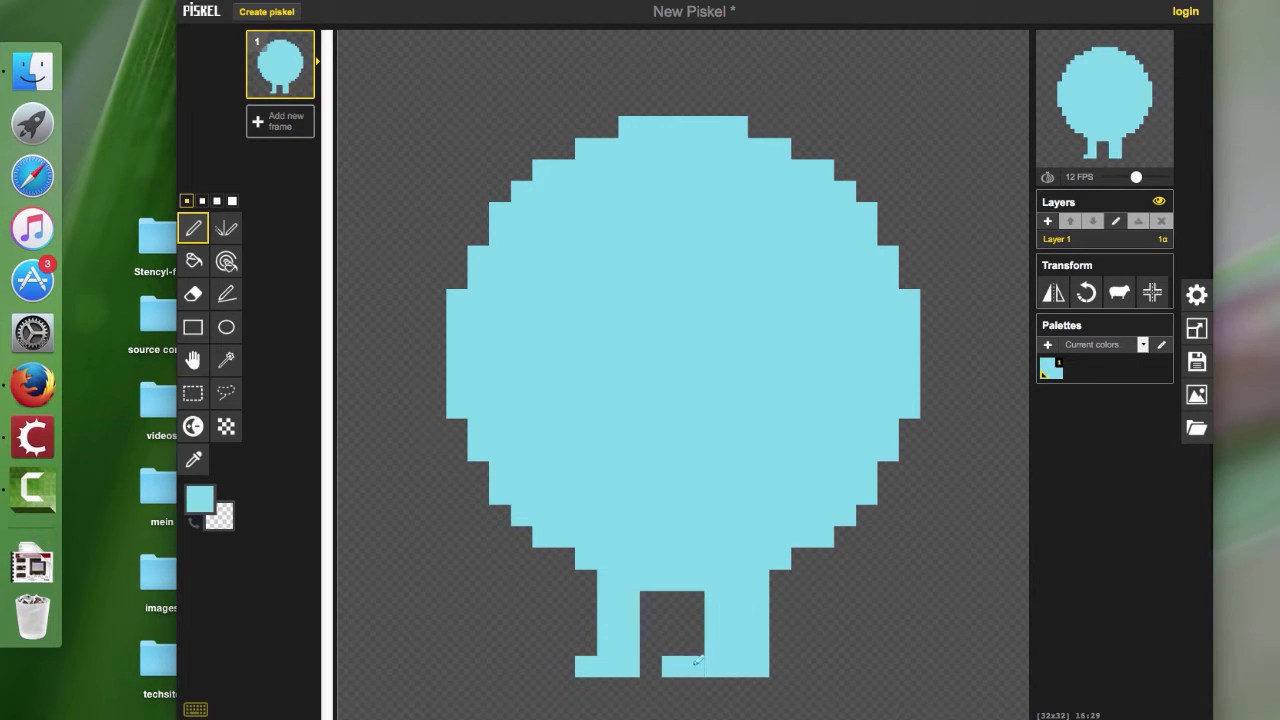
pyautogui.rightClick(671, 666)
# Shade the whole left leg and the body pixels beside its top in darker teal #48a2b4.
pyautogui.click(207, 508)
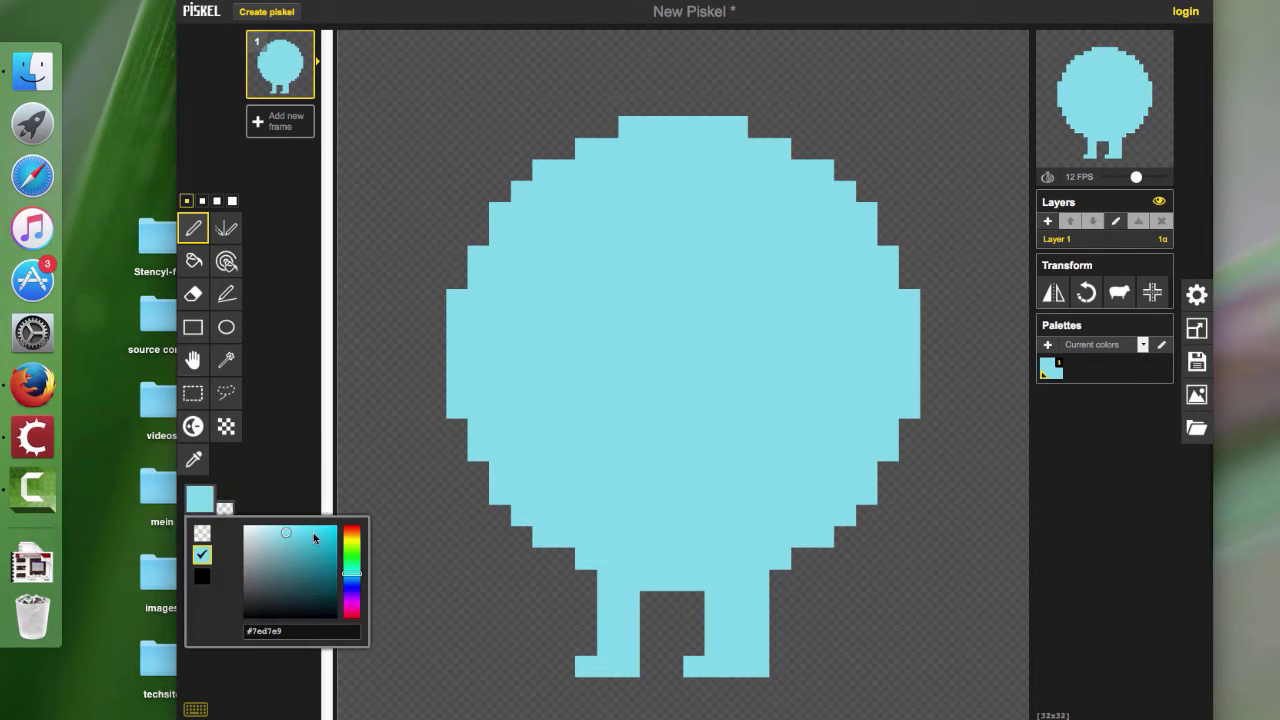
pyautogui.click(292, 545)
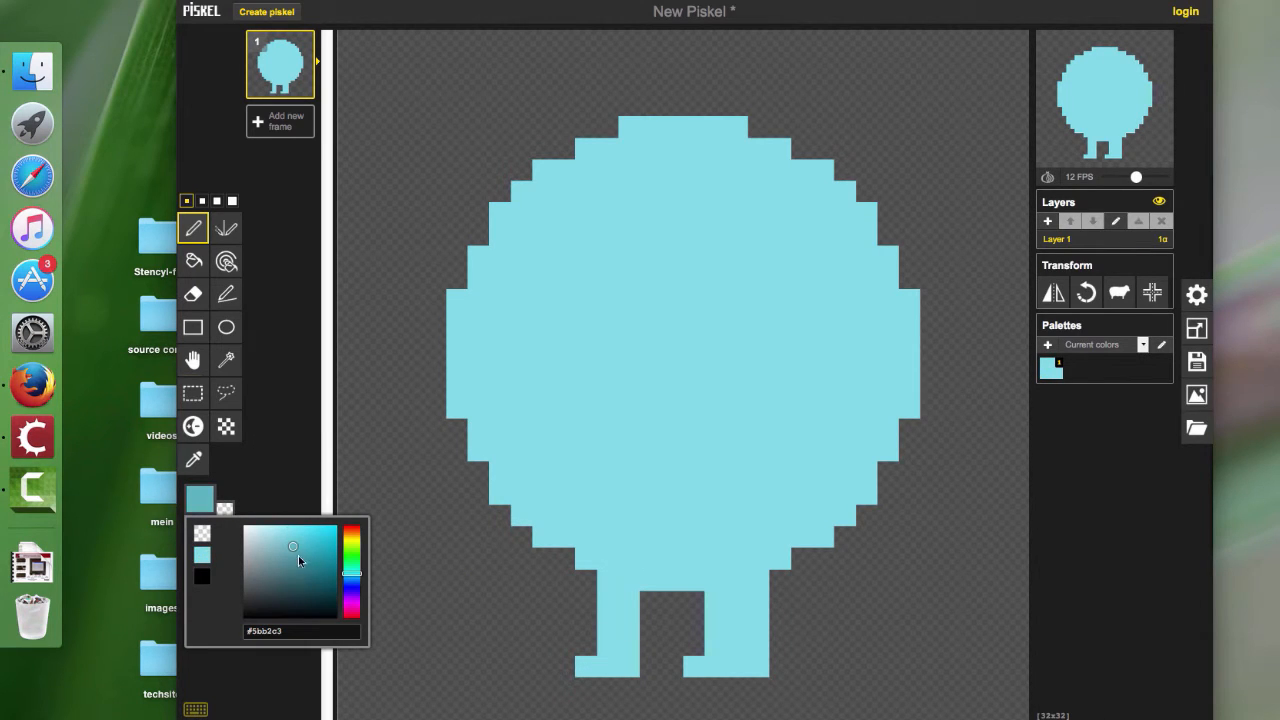
pyautogui.click(298, 555)
pyautogui.click(298, 557)
pyautogui.moveTo(586, 665)
pyautogui.mouseDown()
pyautogui.moveTo(629, 665)
pyautogui.moveTo(616, 594)
pyautogui.moveTo(630, 580)
pyautogui.mouseUp()
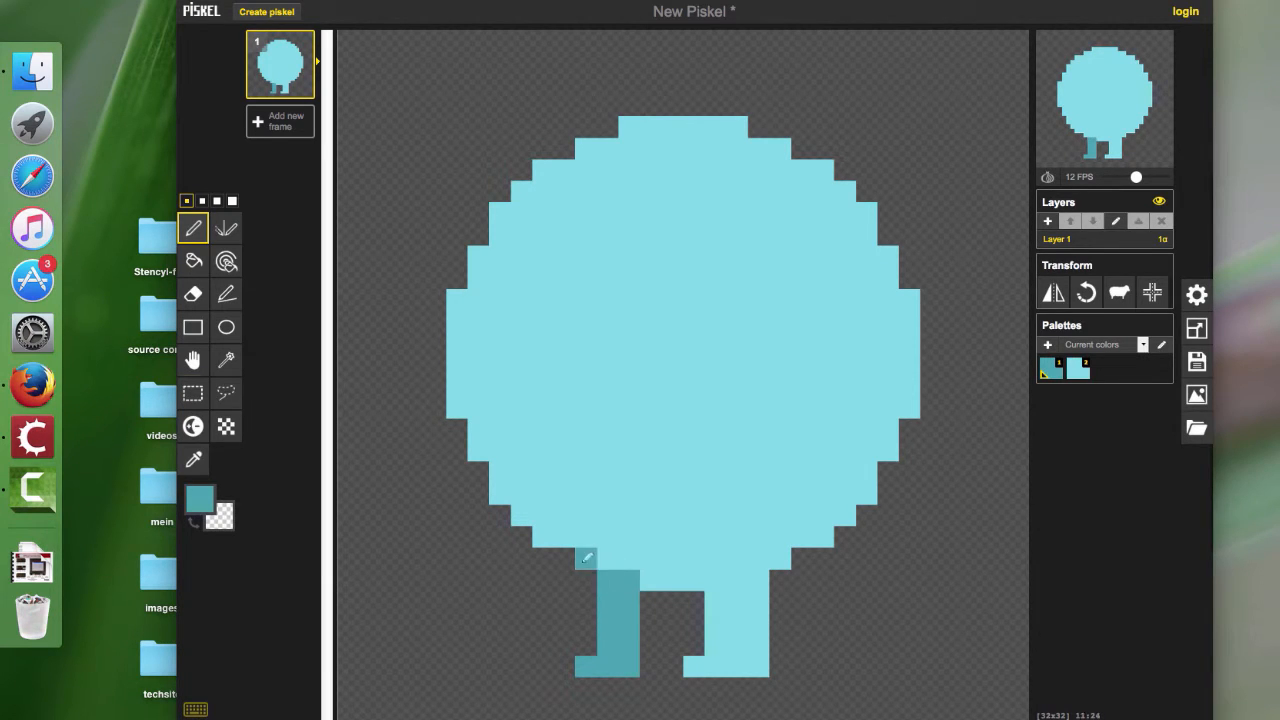
pyautogui.click(586, 558)
pyautogui.click(650, 580)
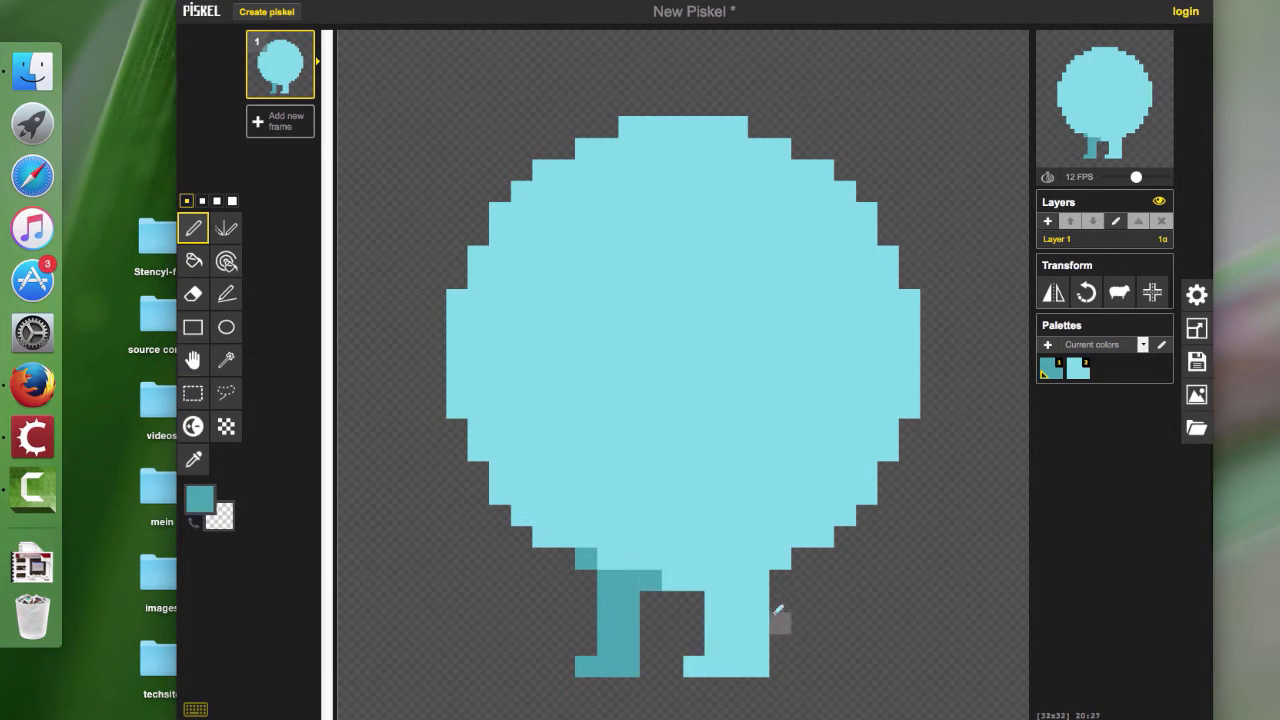
# Shade the right leg's right side and the body's lower-right and right edge in the darker teal.
pyautogui.click(801, 536)
pyautogui.moveTo(780, 558)
pyautogui.mouseDown()
pyautogui.moveTo(762, 575)
pyautogui.moveTo(750, 665)
pyautogui.mouseUp()
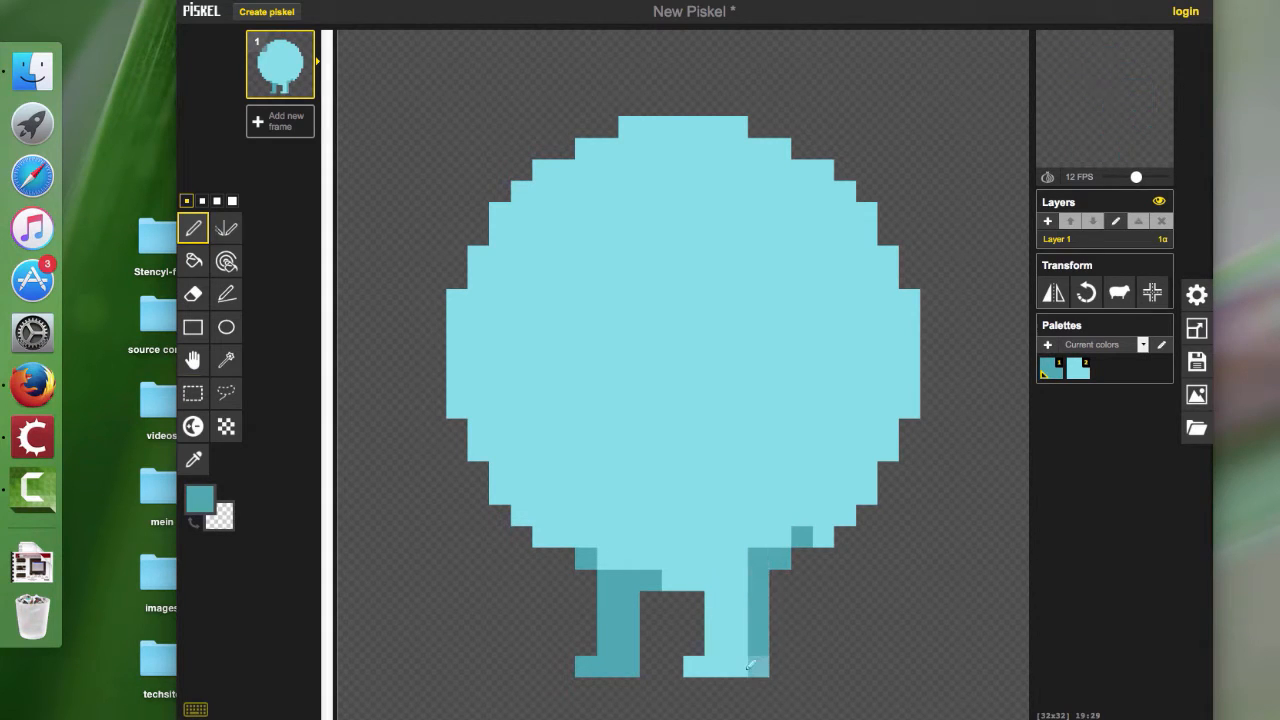
pyautogui.click(740, 666)
pyautogui.click(823, 537)
pyautogui.click(780, 537)
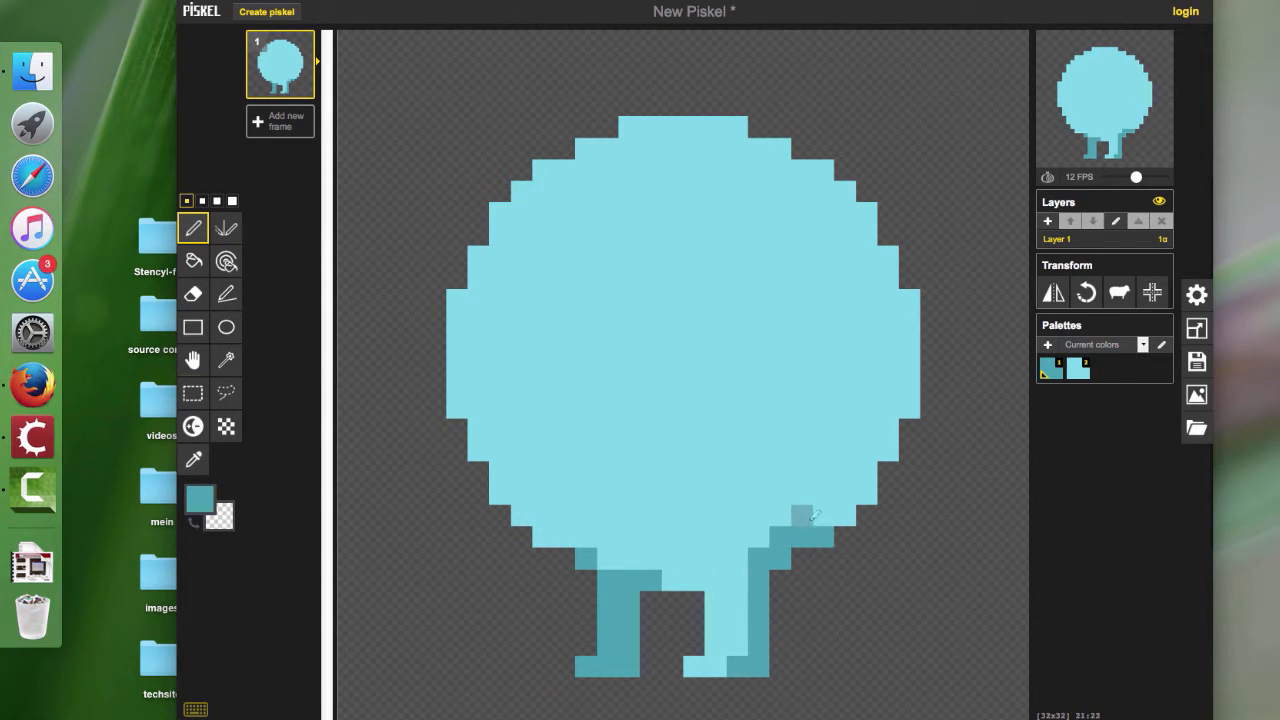
pyautogui.moveTo(810, 518)
pyautogui.mouseDown()
pyautogui.moveTo(845, 512)
pyautogui.moveTo(910, 384)
pyautogui.moveTo(909, 300)
pyautogui.moveTo(891, 256)
pyautogui.mouseUp()
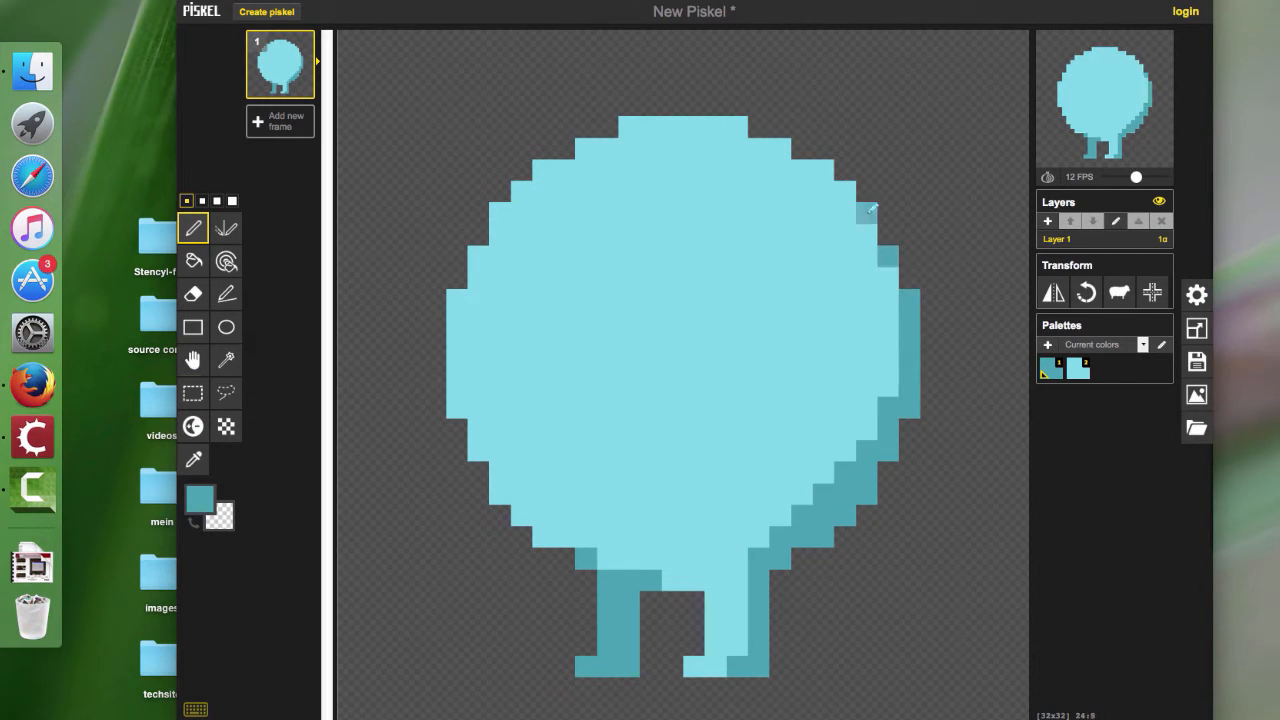
pyautogui.click(867, 213)
# Highlight the body's upper-left edge and the left part of its top row with lighter blue #9bdfed pixels.
pyautogui.click(198, 500)
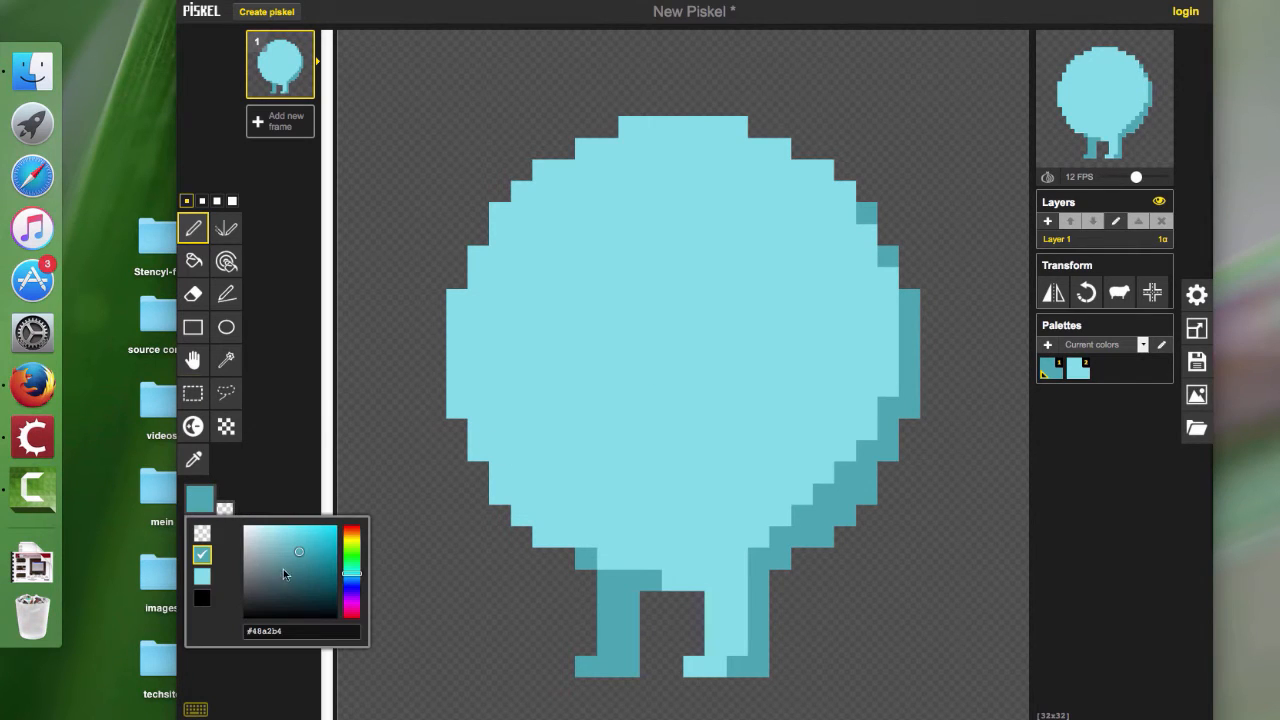
pyautogui.click(285, 544)
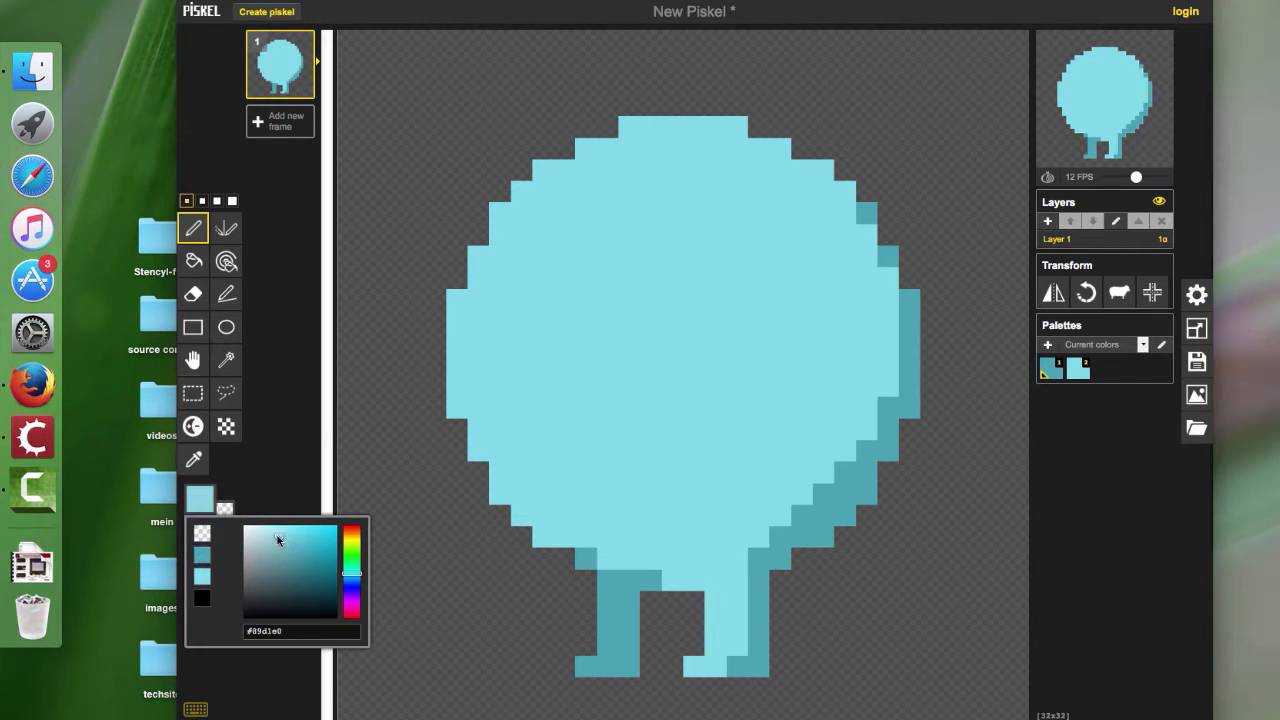
pyautogui.click(276, 533)
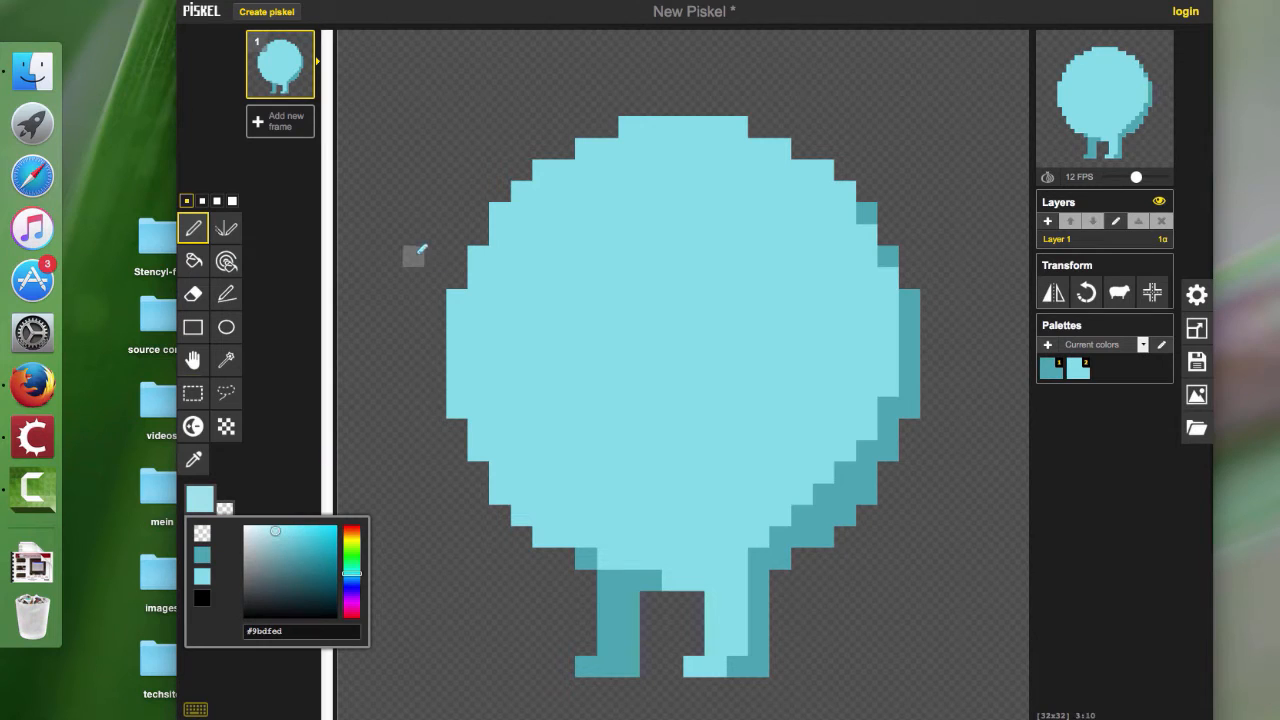
pyautogui.click(457, 299)
pyautogui.moveTo(454, 320)
pyautogui.mouseDown()
pyautogui.moveTo(500, 215)
pyautogui.moveTo(546, 162)
pyautogui.moveTo(586, 148)
pyautogui.mouseUp()
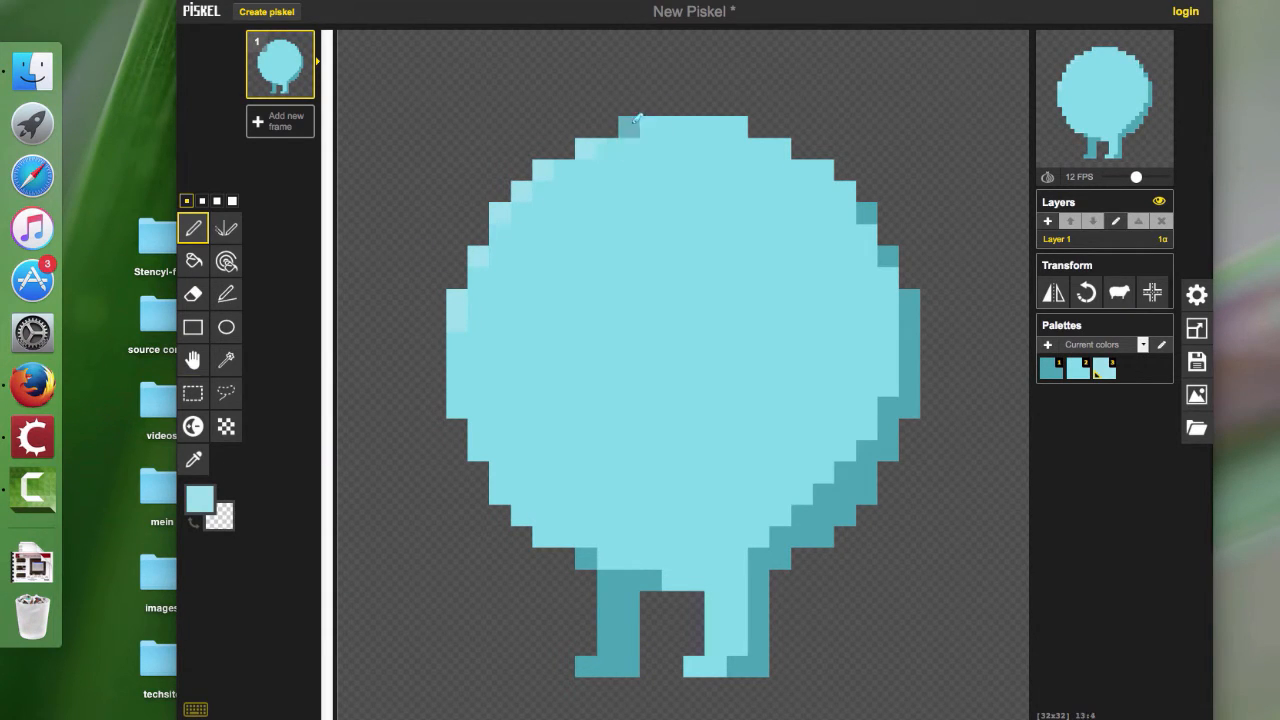
# Draw two vertical eyes, each 2 pixels wide and 6 pixels tall, on the upper body in dark blue #252fa2.
pyautogui.click(241, 506)
pyautogui.moveTo(350, 592); pyautogui.dragTo(351, 586)
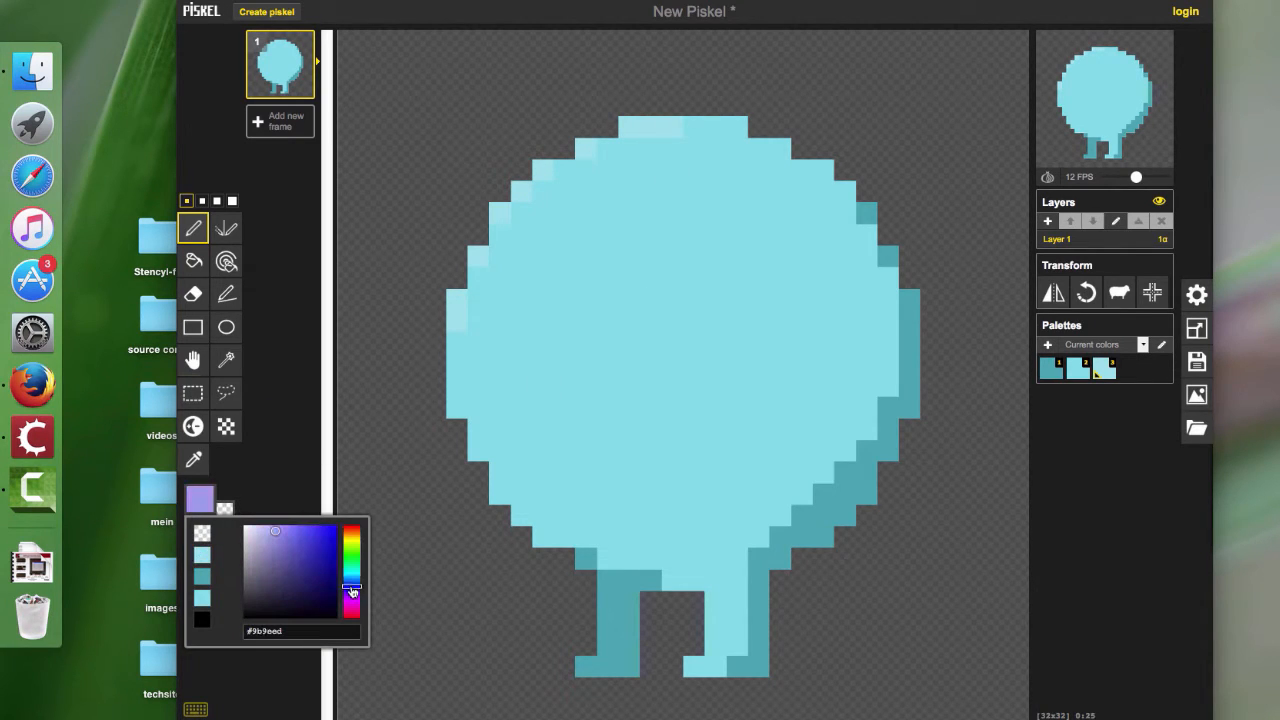
pyautogui.moveTo(315, 545); pyautogui.dragTo(315, 558)
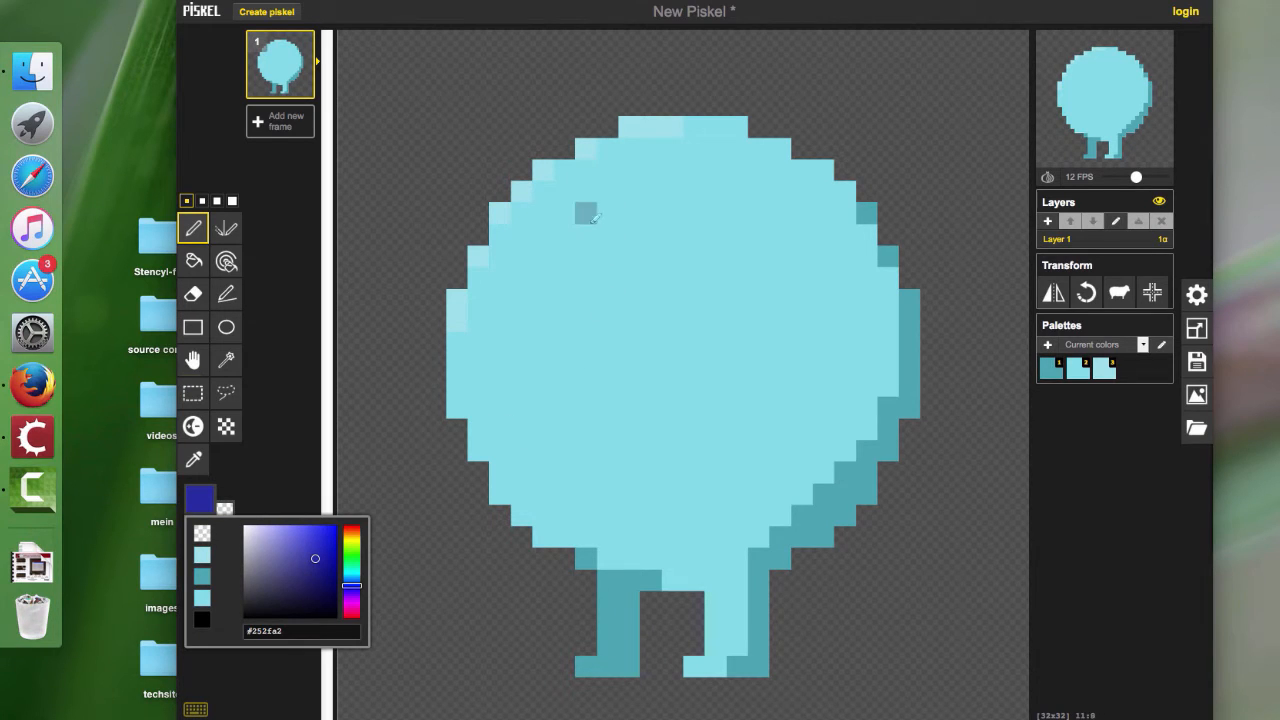
pyautogui.moveTo(587, 213); pyautogui.dragTo(586, 322)
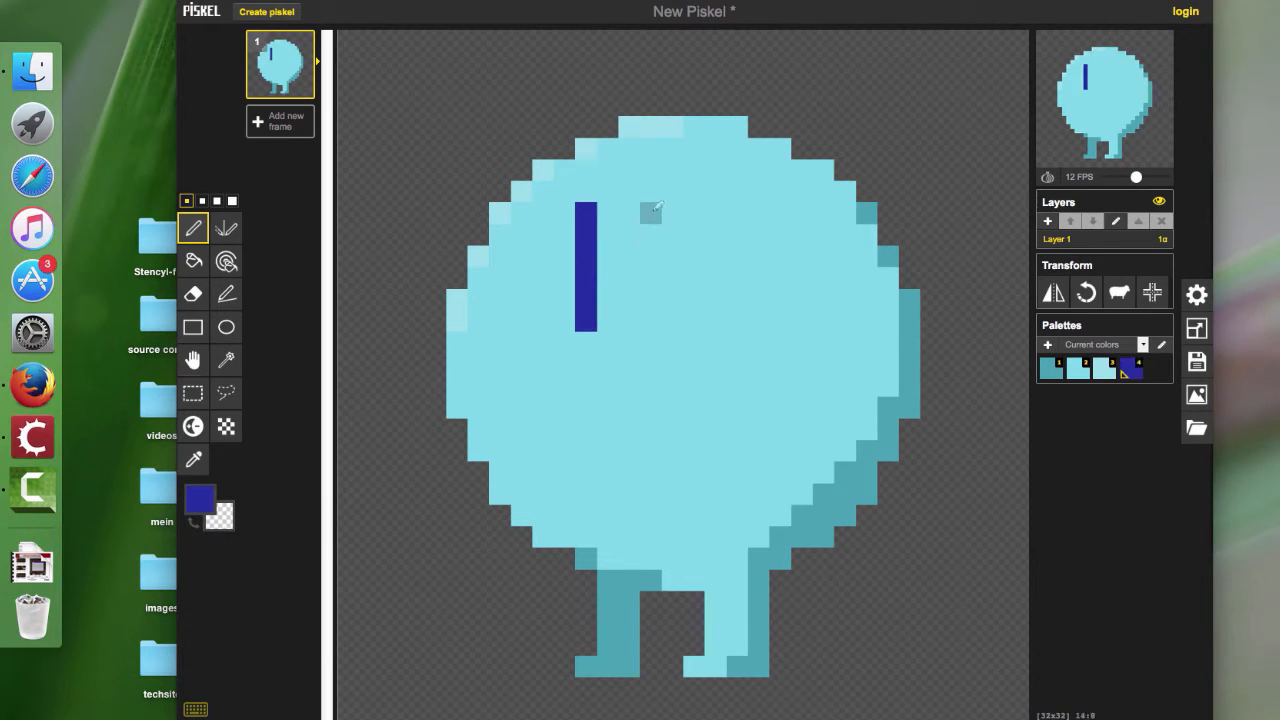
pyautogui.moveTo(650, 213)
pyautogui.mouseDown()
pyautogui.moveTo(653, 319)
pyautogui.moveTo(670, 210)
pyautogui.mouseUp()
pyautogui.moveTo(565, 210); pyautogui.dragTo(580, 314)
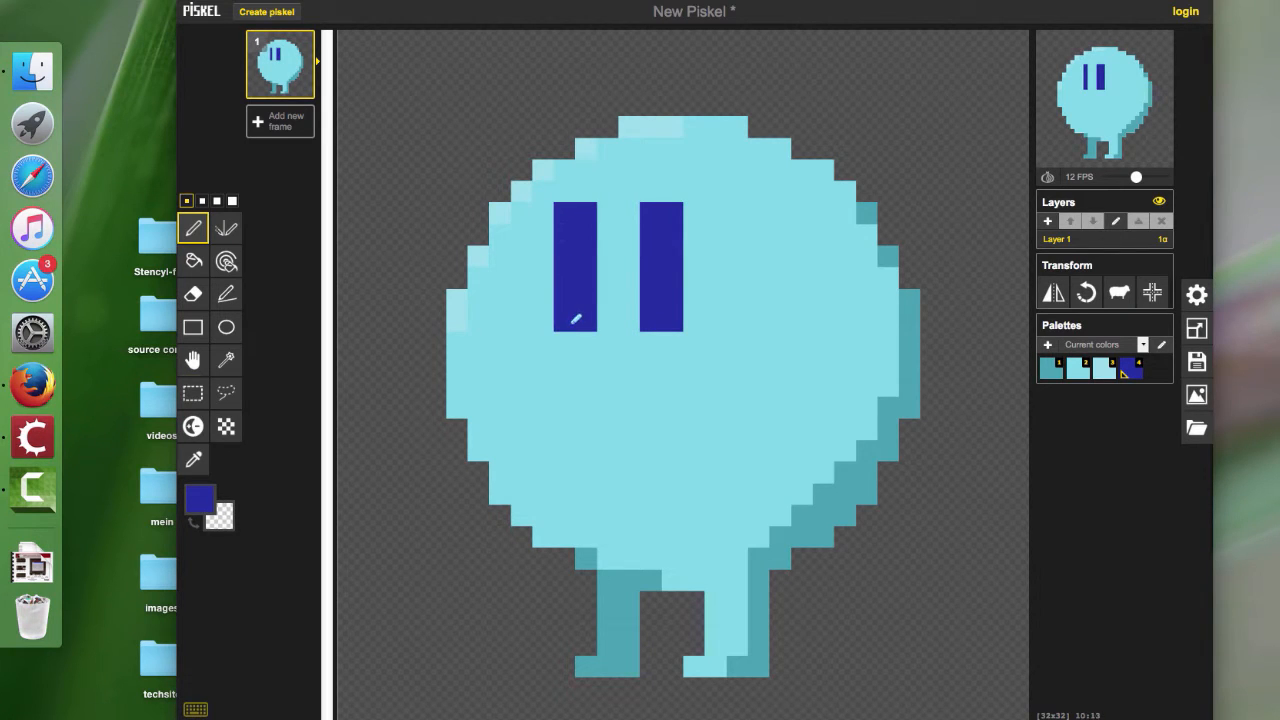
# Shade the bottom two pixel rows of both eyes in a darker navy blue.
pyautogui.click(207, 505)
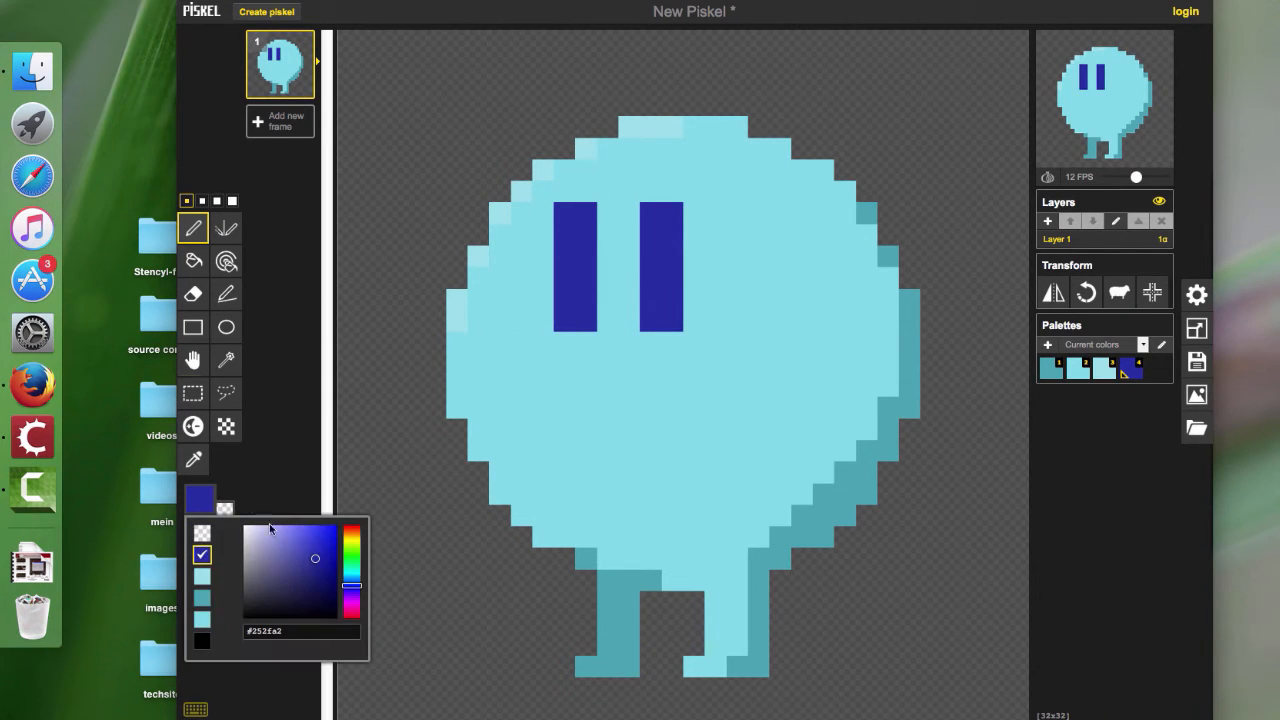
pyautogui.click(323, 580)
pyautogui.click(565, 320)
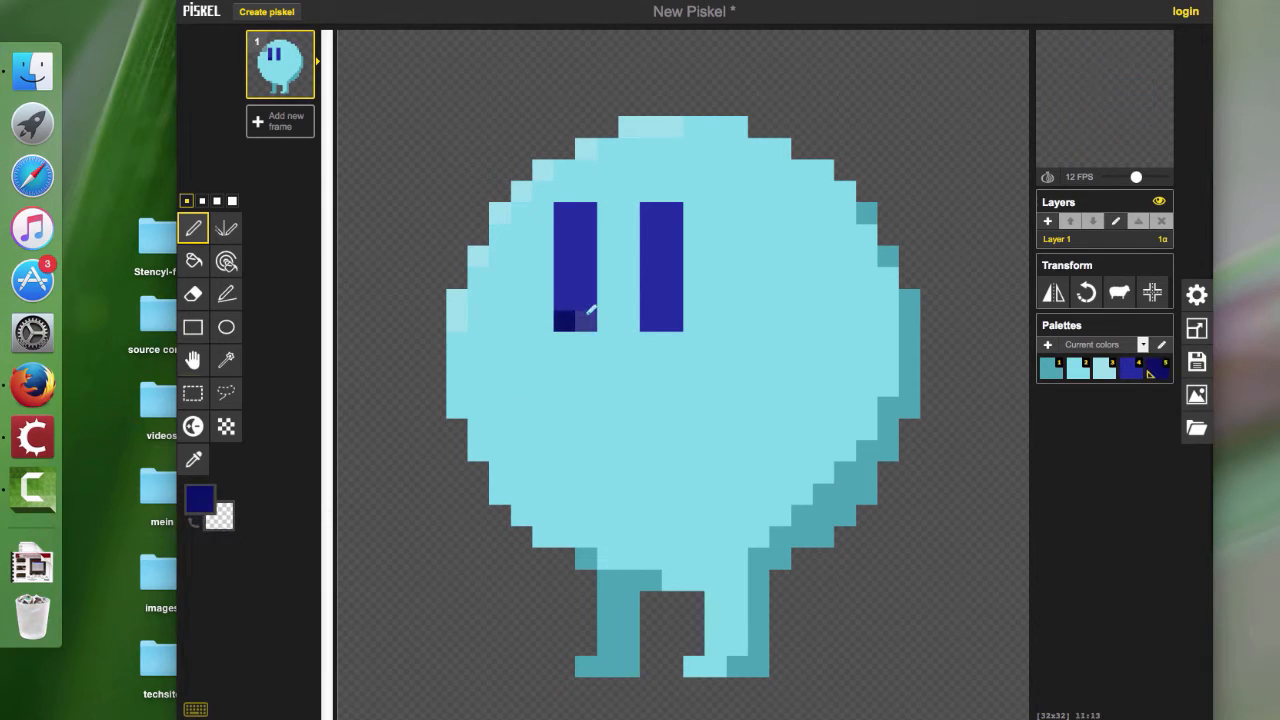
pyautogui.click(587, 316)
pyautogui.click(653, 320)
pyautogui.click(670, 320)
pyautogui.click(652, 302)
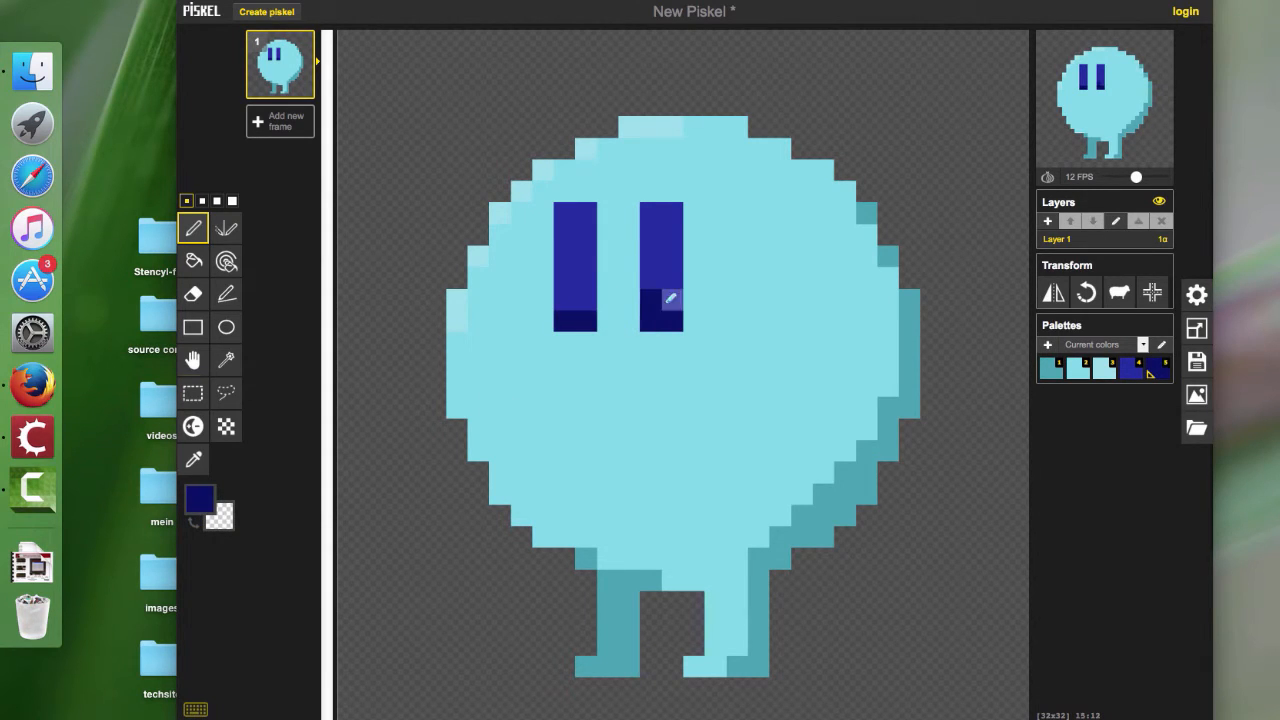
pyautogui.click(671, 298)
pyautogui.click(565, 298)
pyautogui.click(587, 298)
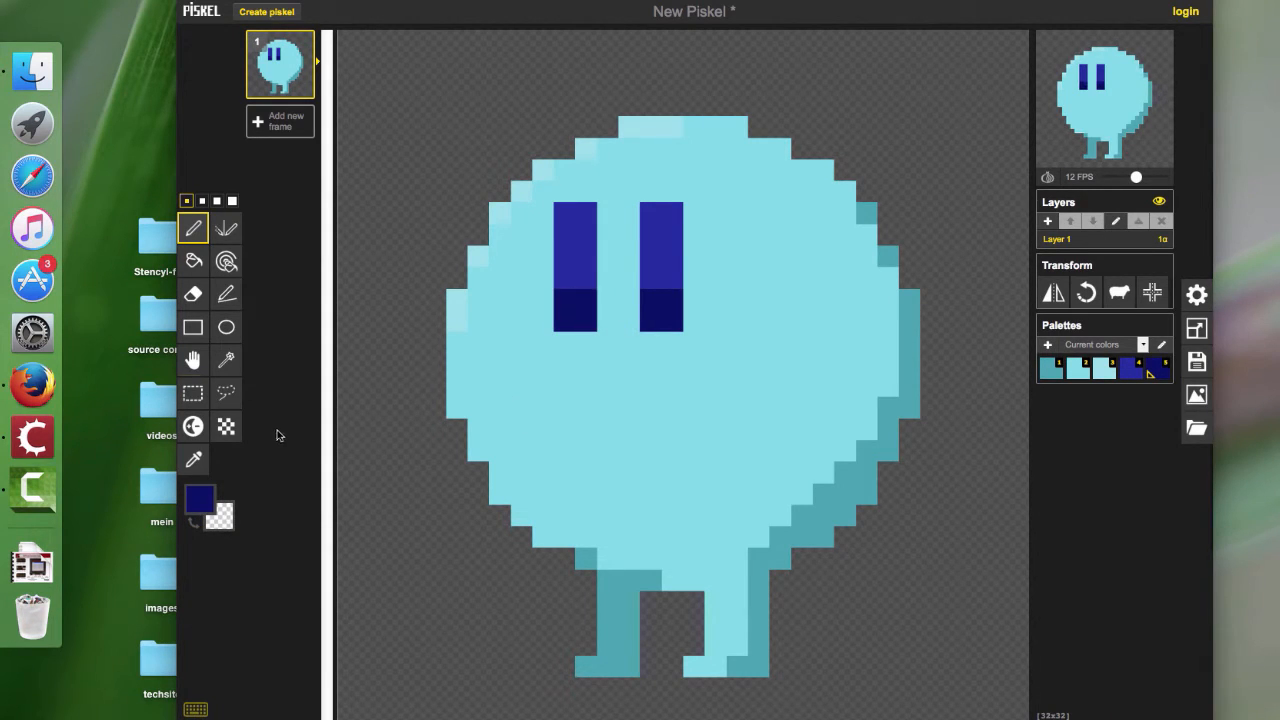
# Draw a smiling mouth below the eyes in #252fa2, with raised corner pixels, a 6-pixel line and a 4-pixel row beneath.
pyautogui.click(201, 499)
pyautogui.click(200, 578)
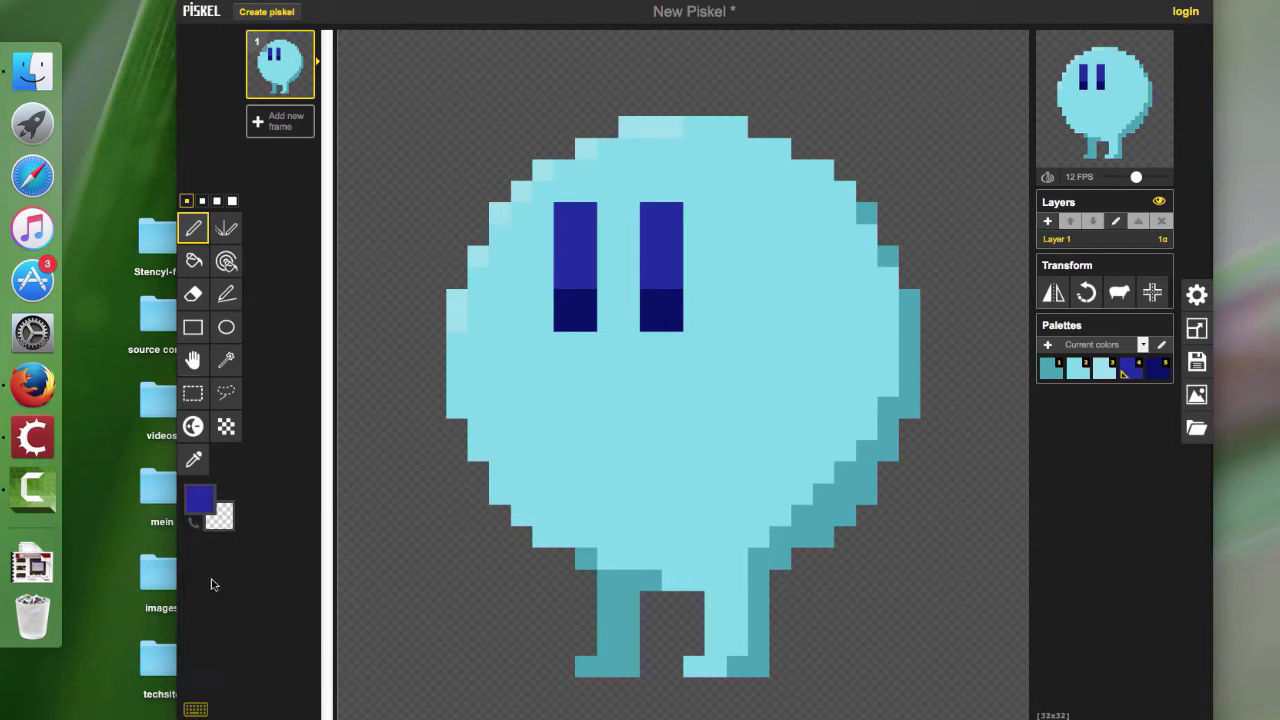
pyautogui.click(205, 508)
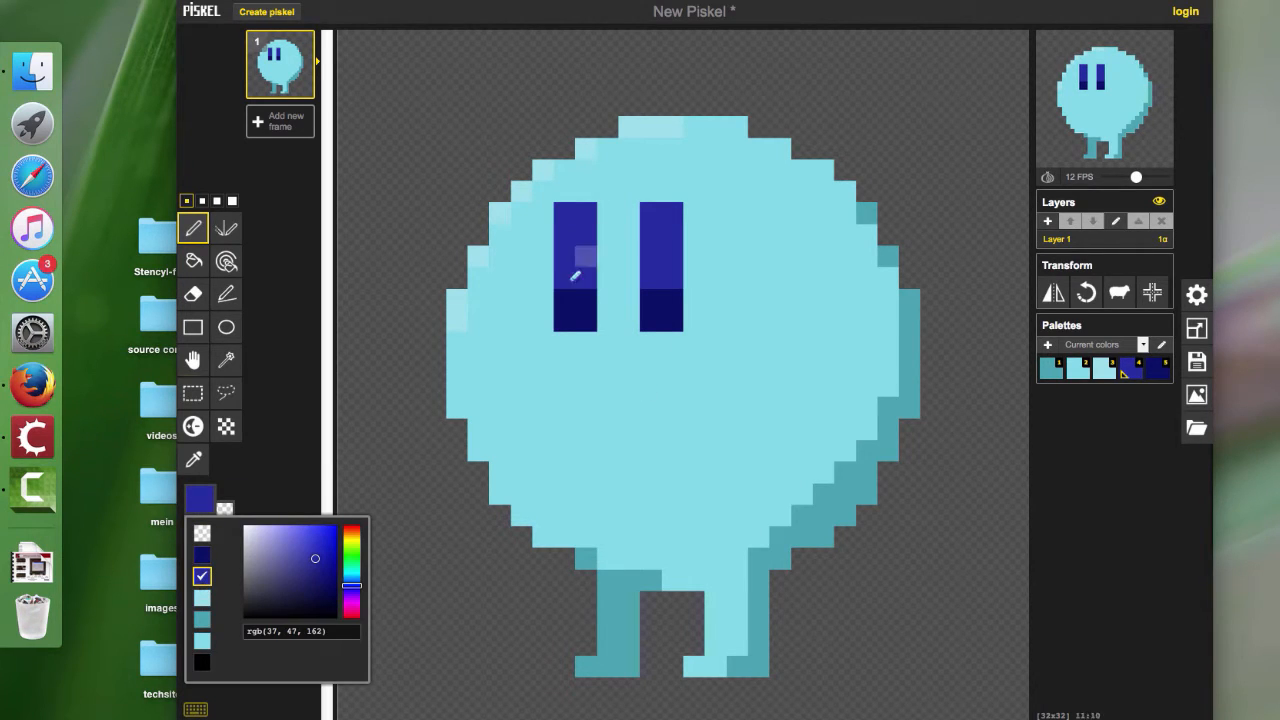
pyautogui.click(543, 429)
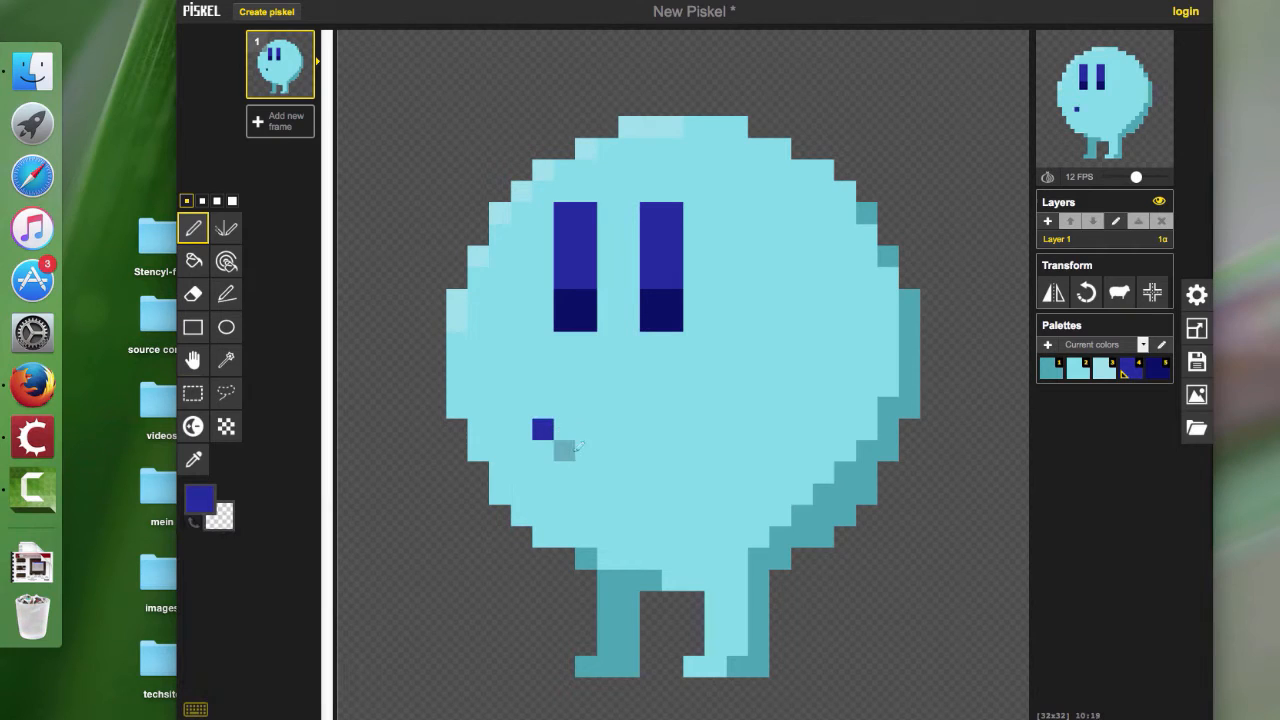
pyautogui.moveTo(564, 450)
pyautogui.mouseDown()
pyautogui.moveTo(672, 450)
pyautogui.moveTo(693, 429)
pyautogui.mouseUp()
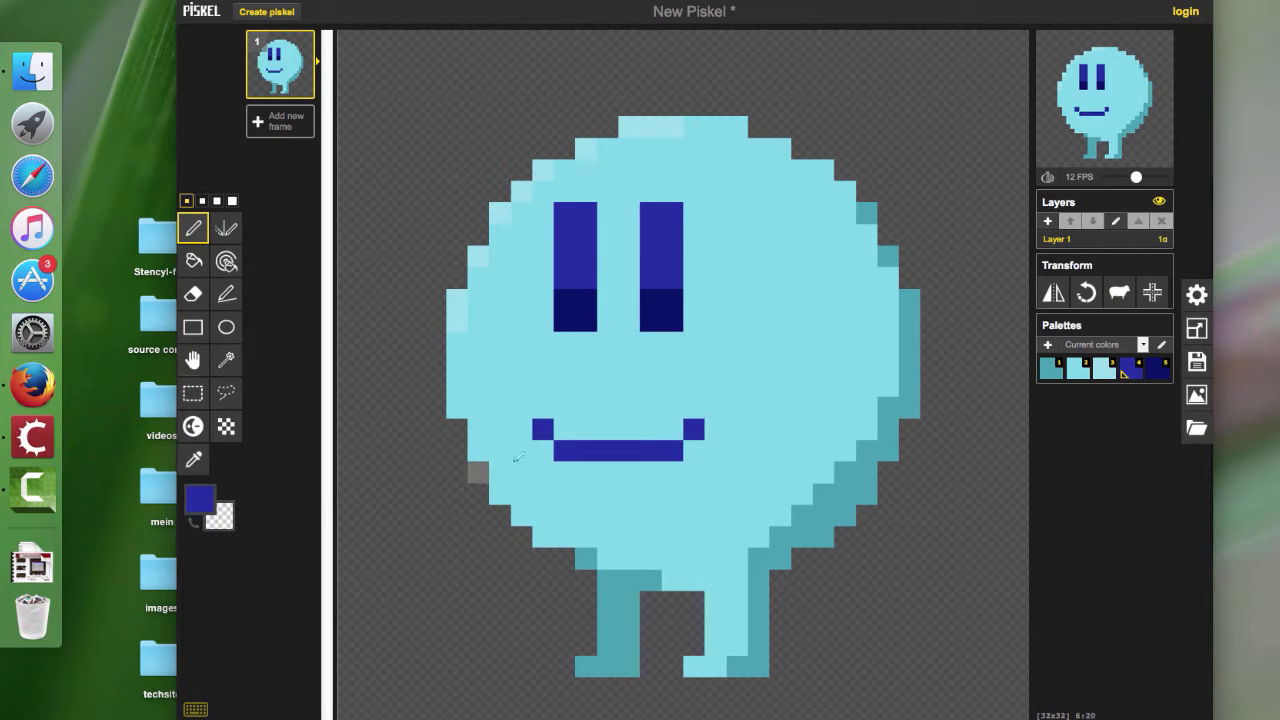
pyautogui.moveTo(578, 471); pyautogui.dragTo(660, 471)
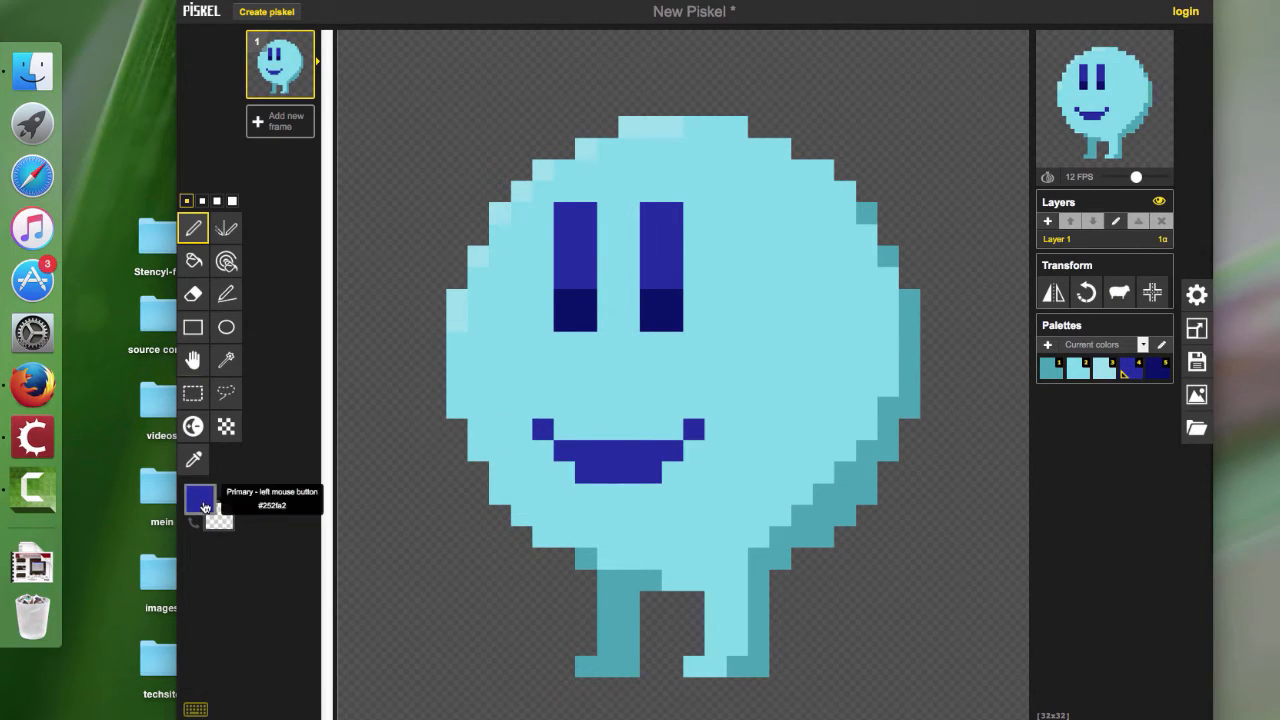
# Recolor the mouth's corner pixels and its 6-pixel upper line in the darker navy of the eye shading.
pyautogui.click(204, 508)
pyautogui.click(201, 558)
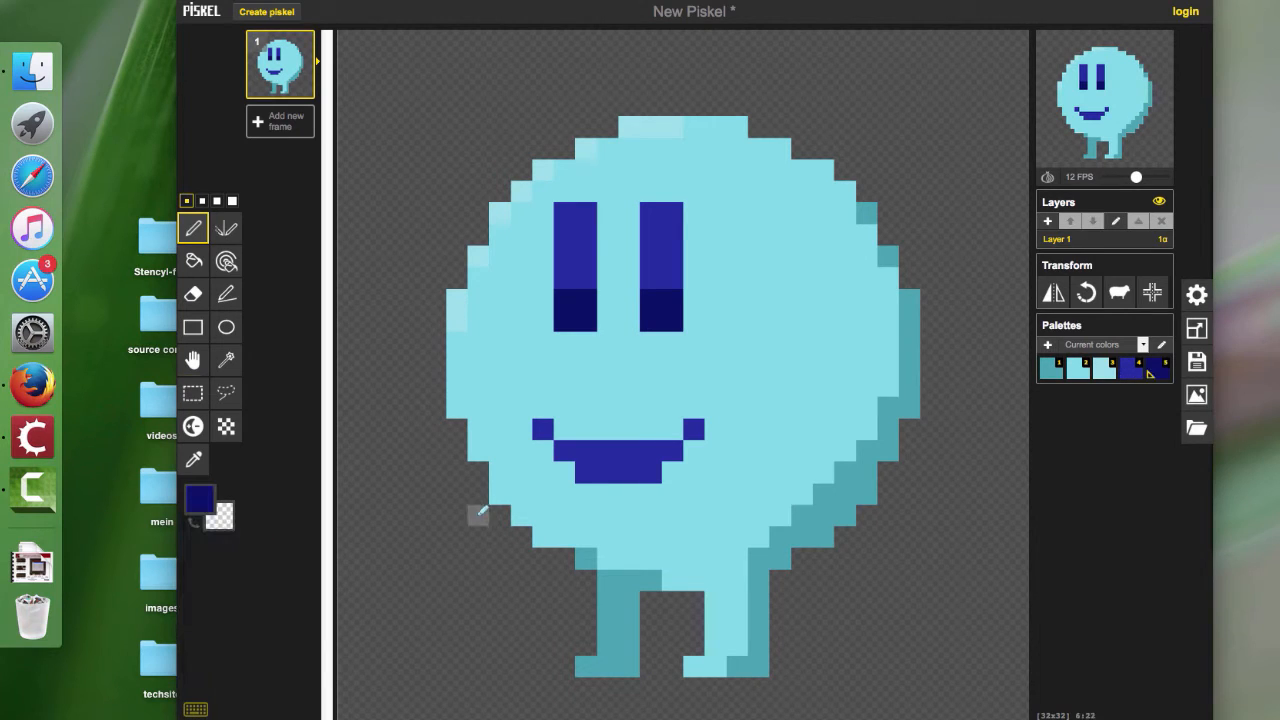
pyautogui.click(542, 429)
pyautogui.moveTo(564, 450); pyautogui.dragTo(675, 450)
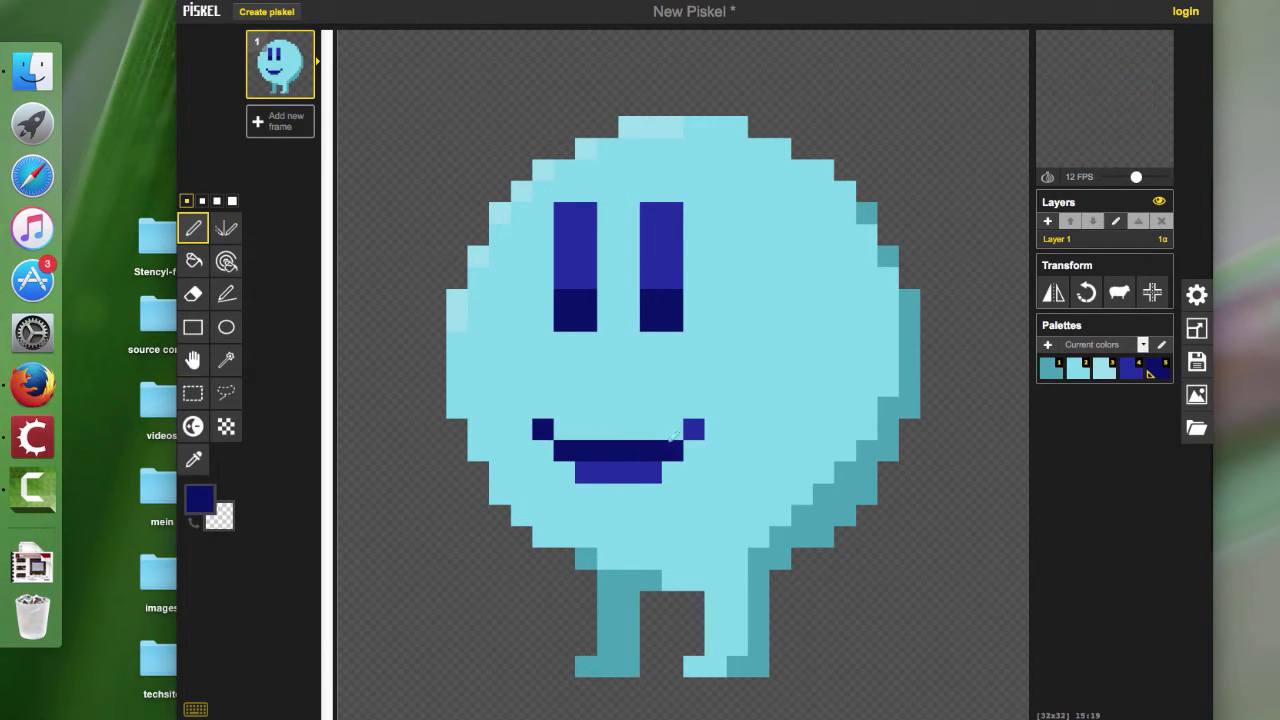
pyautogui.click(693, 429)
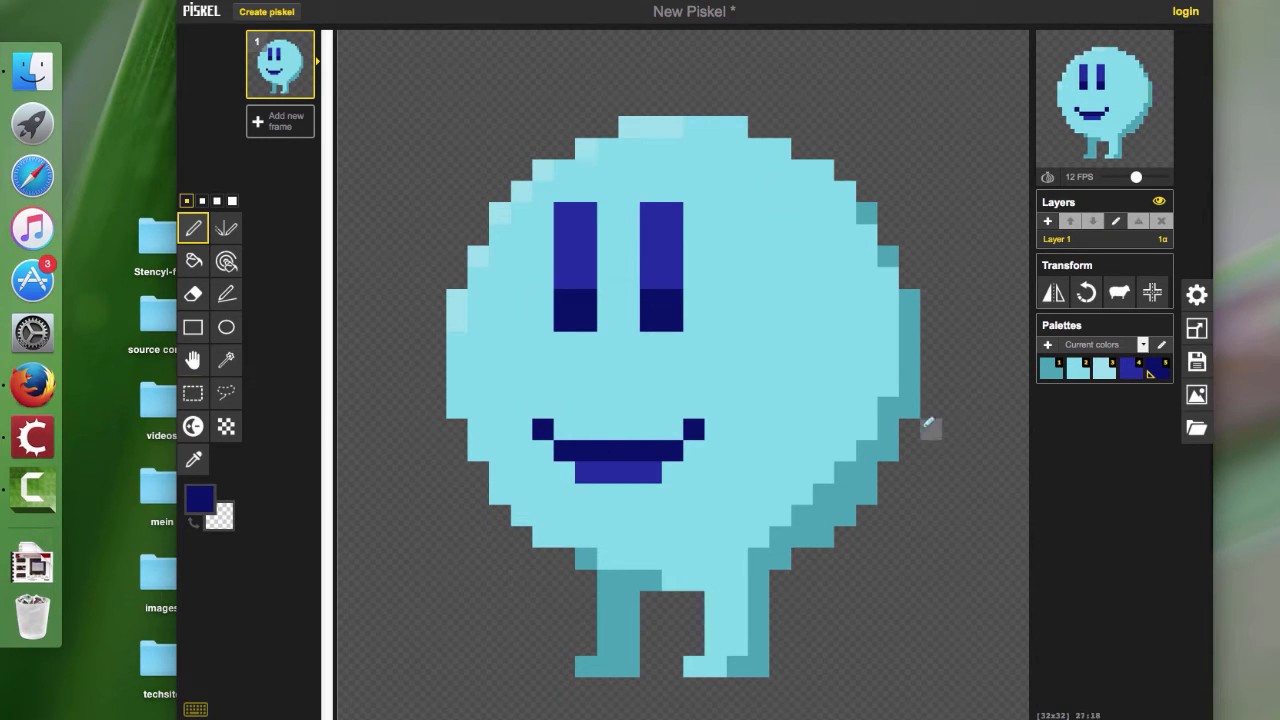
# Export the sprite as a 32 x 32 PNG and save the downloaded file.
pyautogui.click(1196, 396)
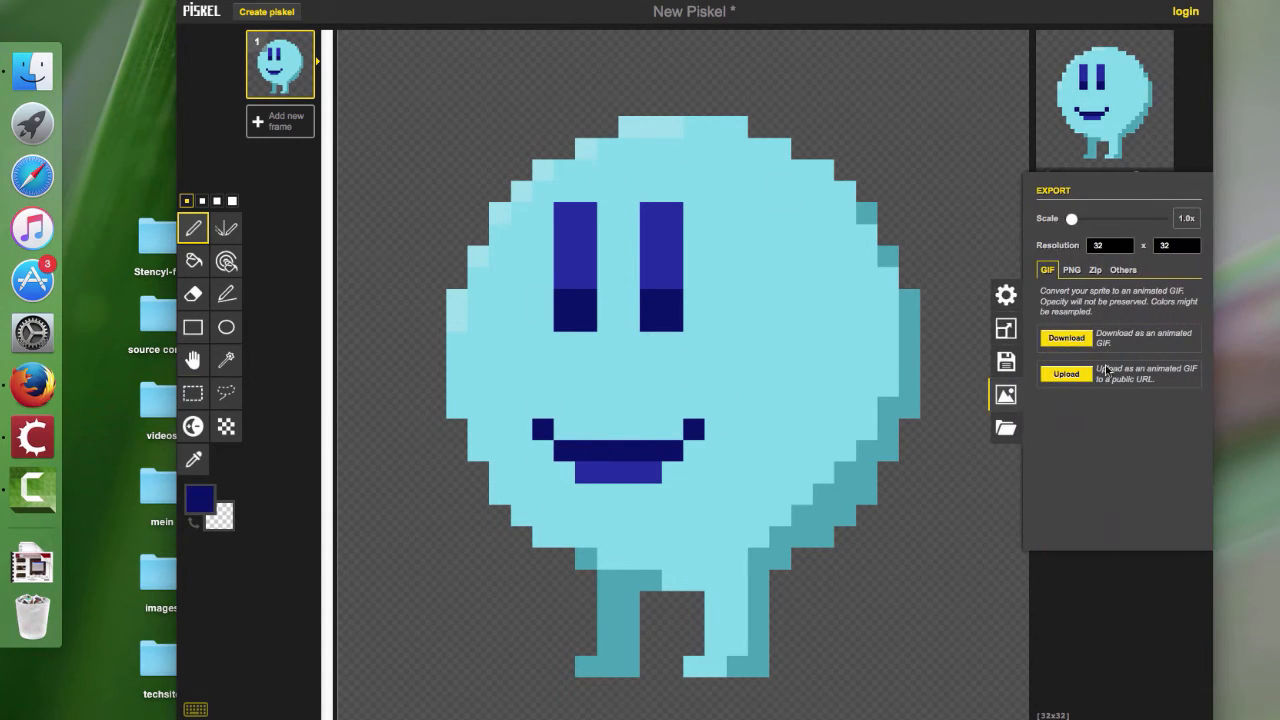
pyautogui.click(1071, 270)
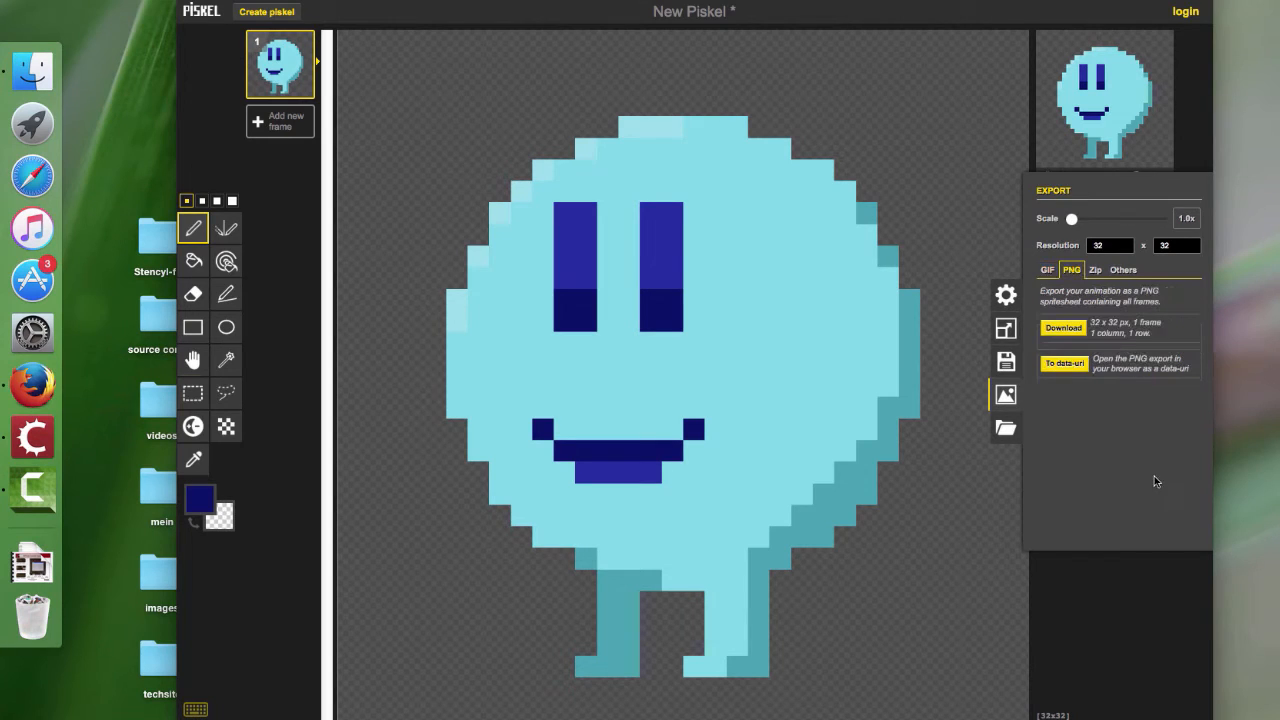
pyautogui.click(1065, 329)
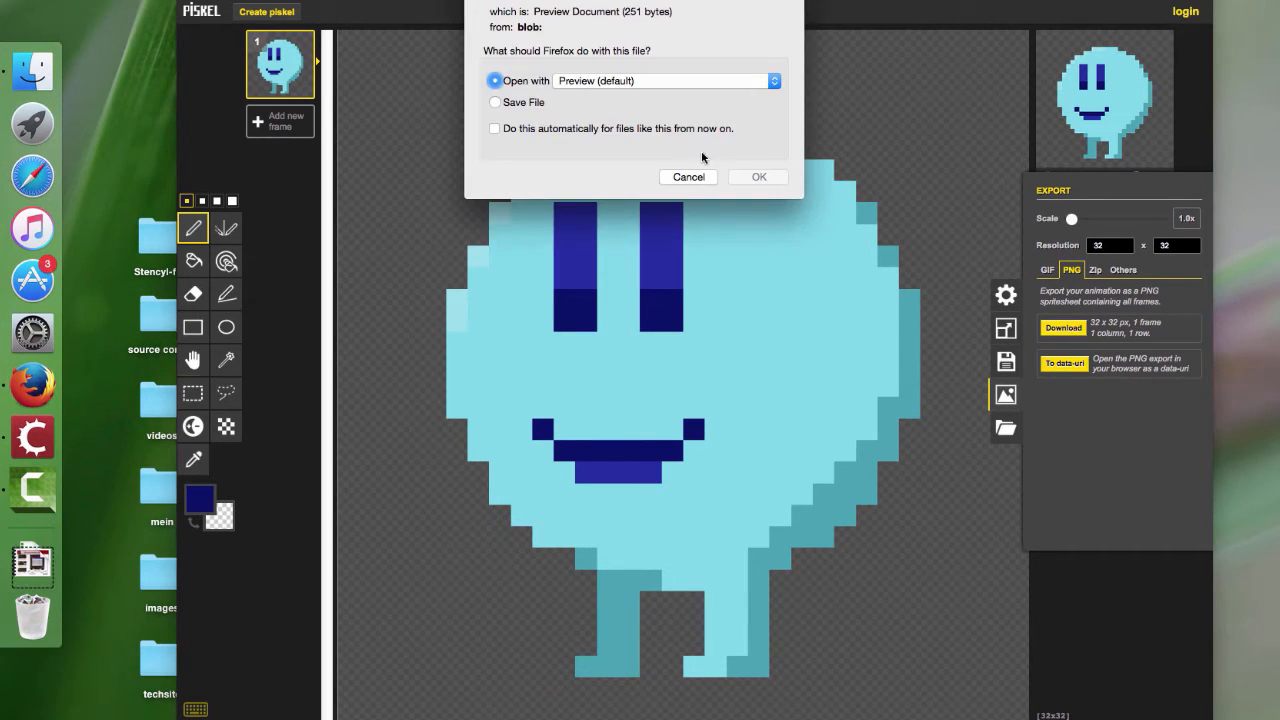
pyautogui.click(511, 103)
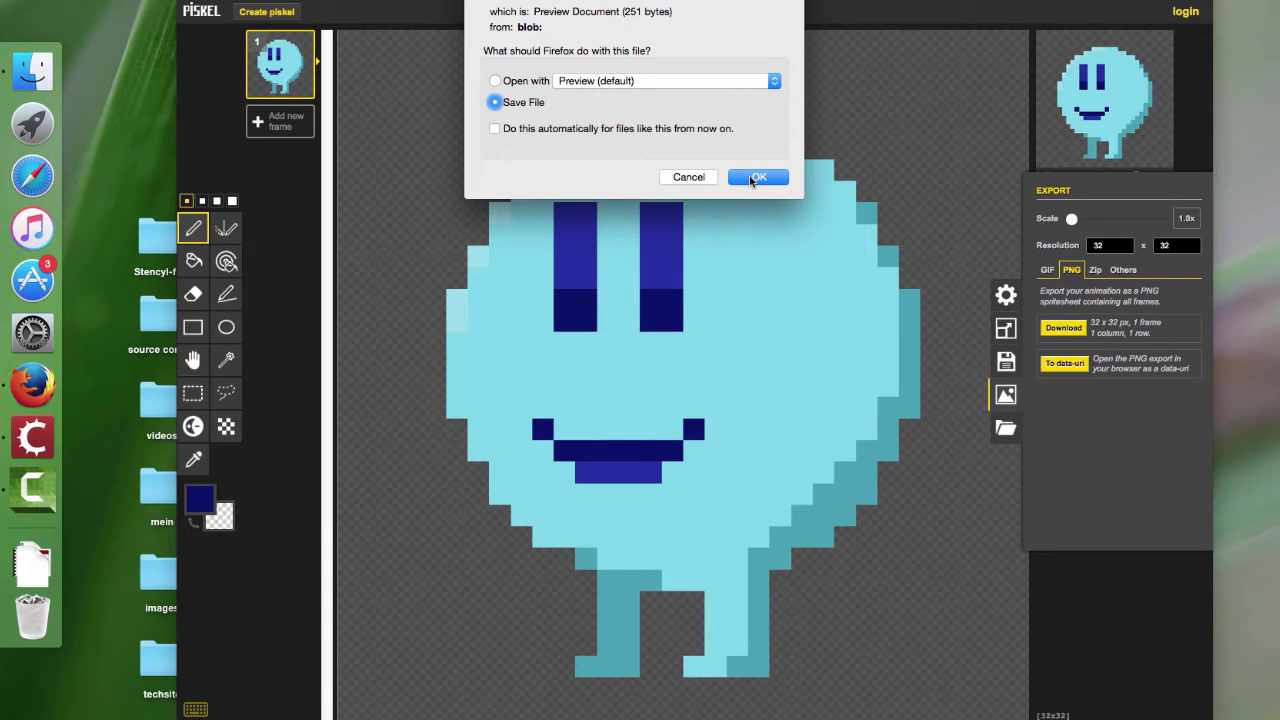
pyautogui.click(753, 179)
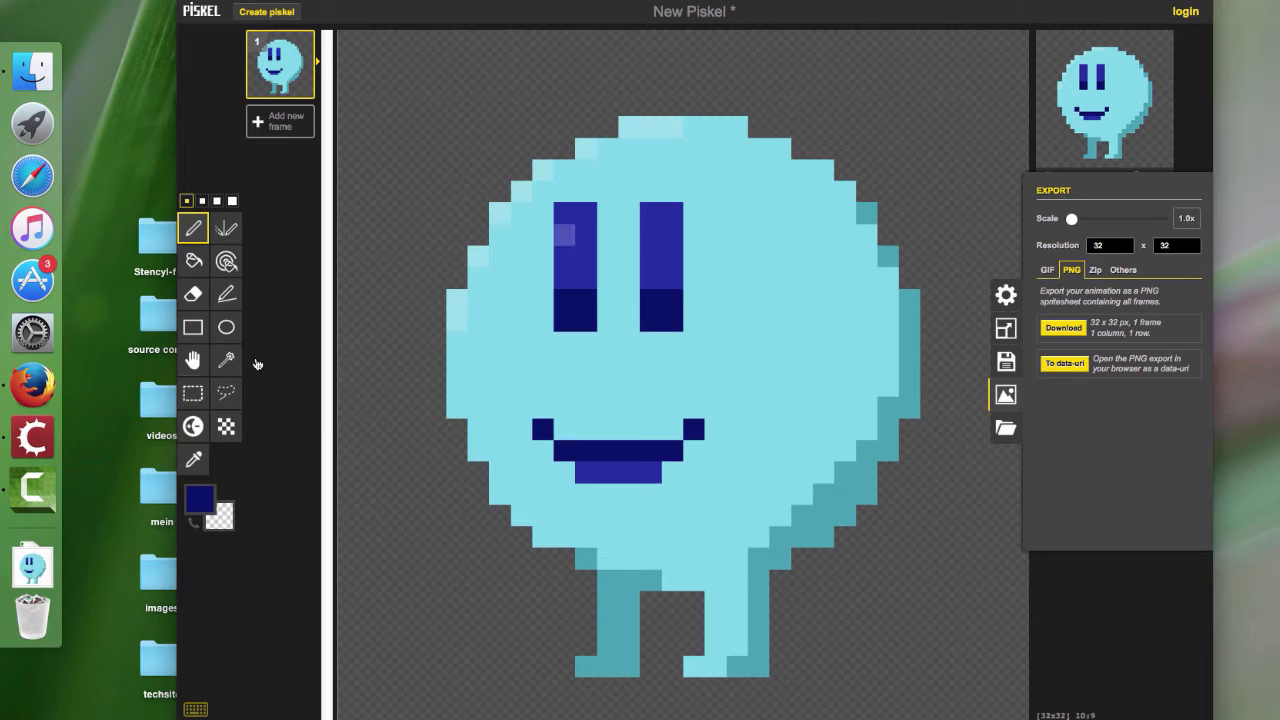
# Move New Piskel.png from Downloads to the desktop and shift the browser window aside to uncover it.
pyautogui.click(38, 567)
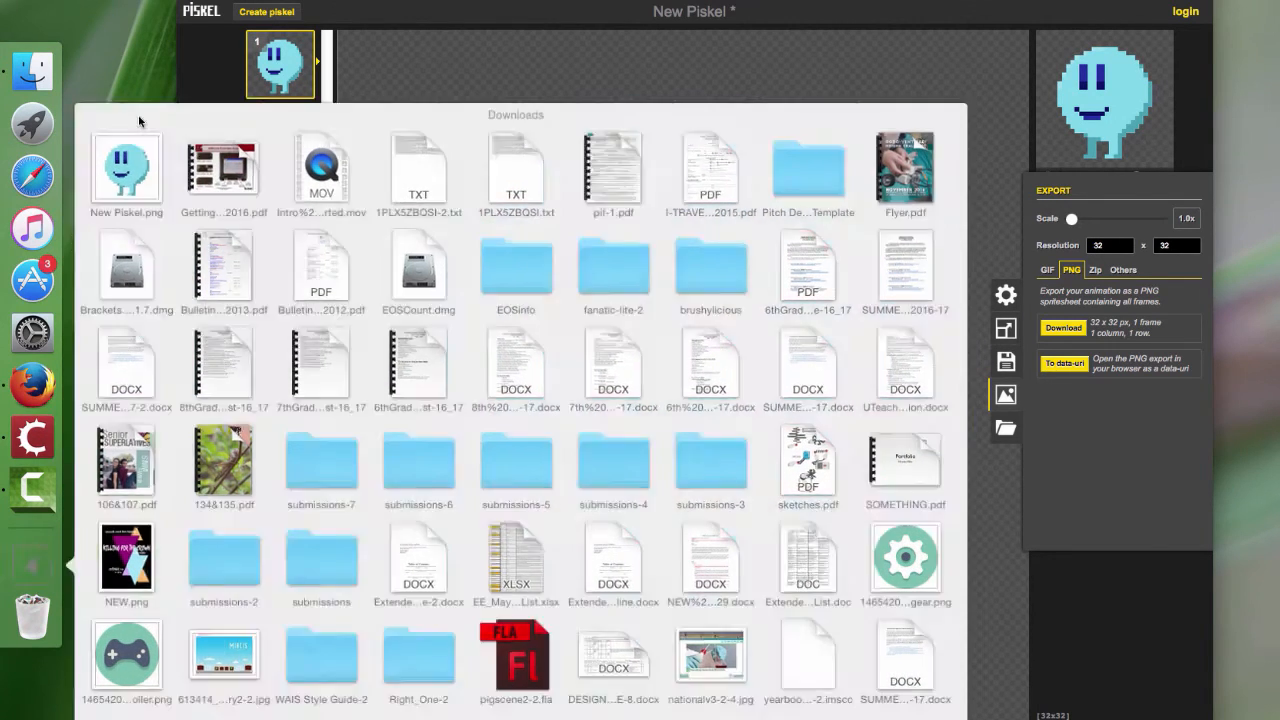
pyautogui.moveTo(127, 162)
pyautogui.mouseDown()
pyautogui.moveTo(125, 140)
pyautogui.moveTo(495, 210)
pyautogui.moveTo(129, 144)
pyautogui.mouseUp()
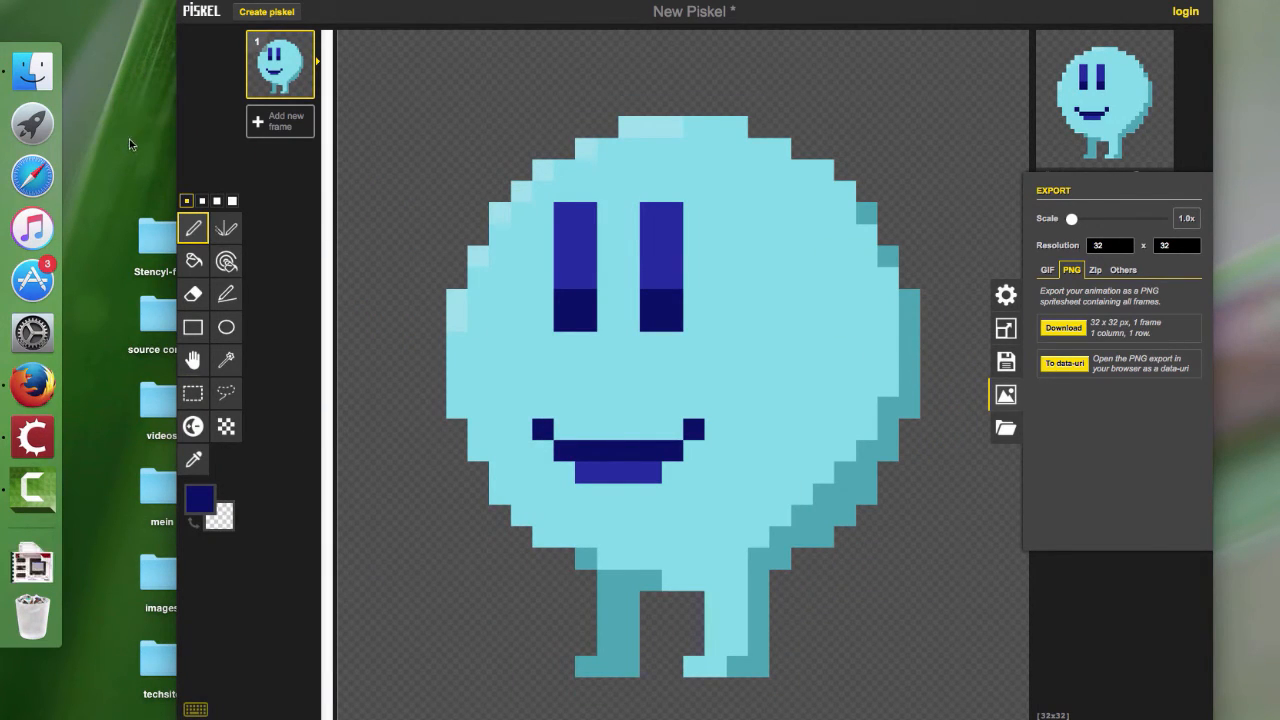
pyautogui.moveTo(315, 7); pyautogui.dragTo(399, 7)
# Rename New Piskel.png on the desktop to idle-left.png.
pyautogui.moveTo(151, 115); pyautogui.dragTo(158, 121)
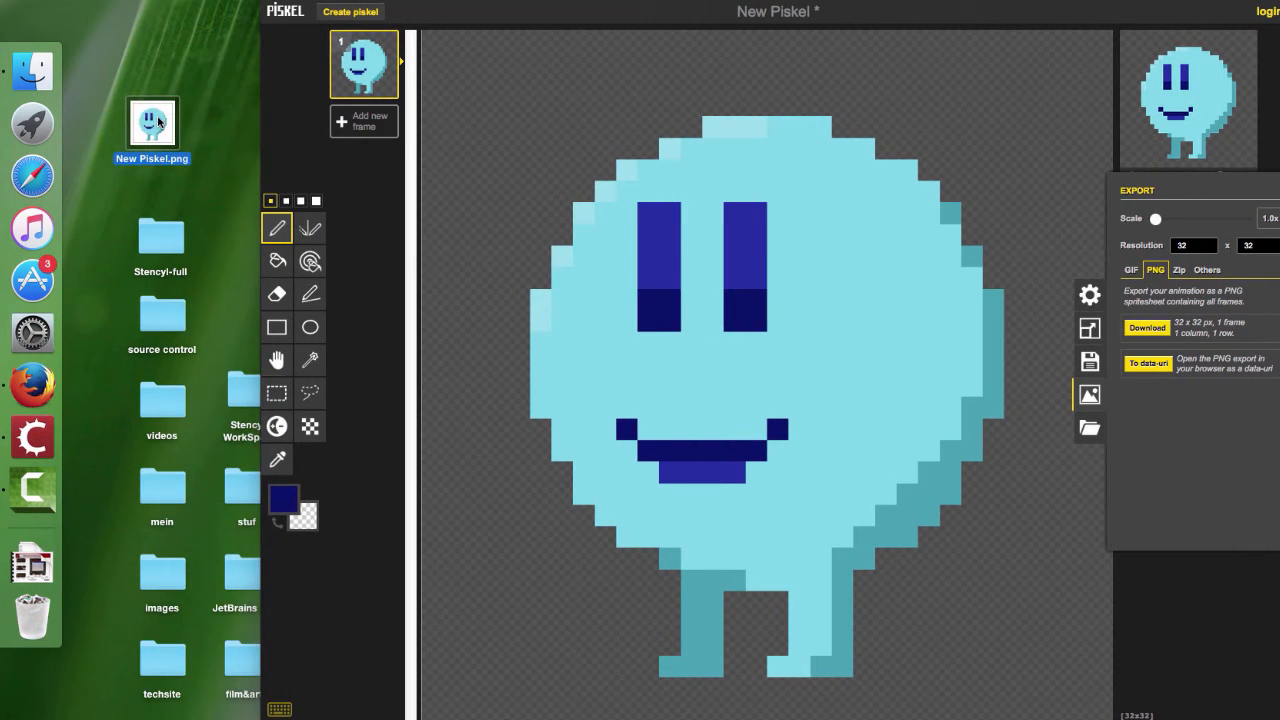
pyautogui.press('Return')
pyautogui.write('idle')
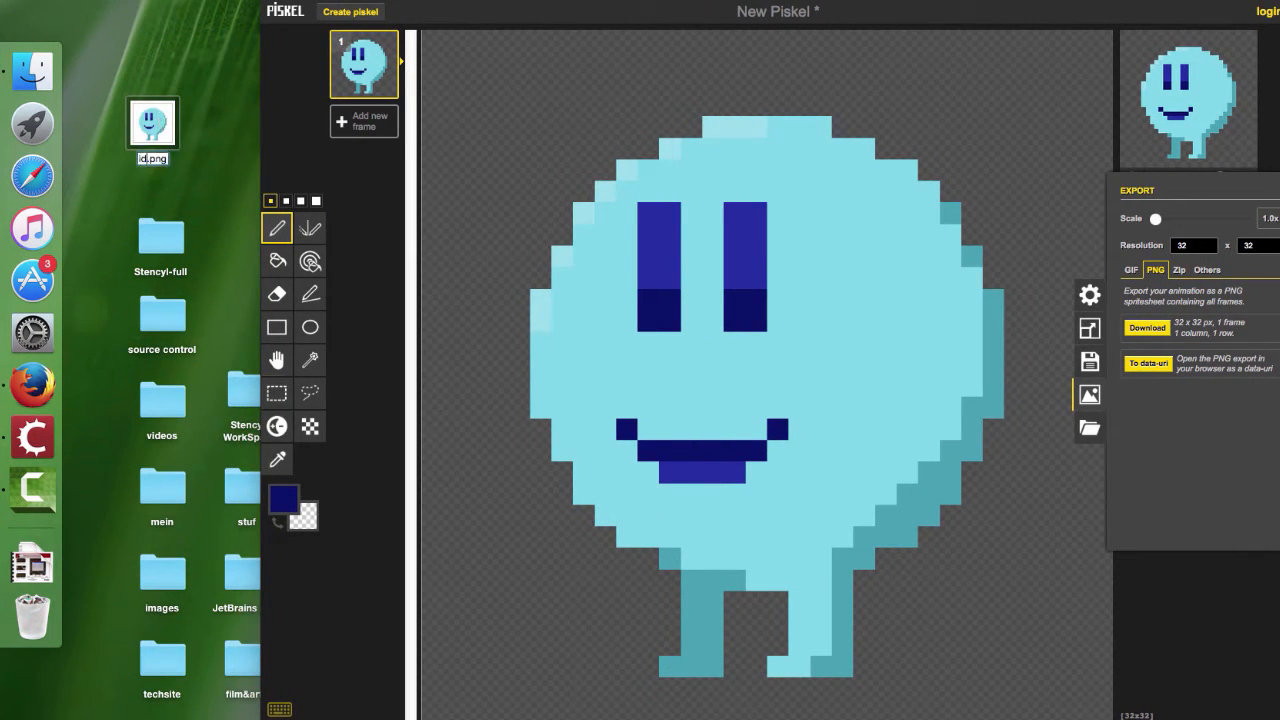
pyautogui.write('-left')
pyautogui.click(231, 157)
# Switch to Stencyl and add a new animation to the Mambo actor.
pyautogui.click(32, 437)
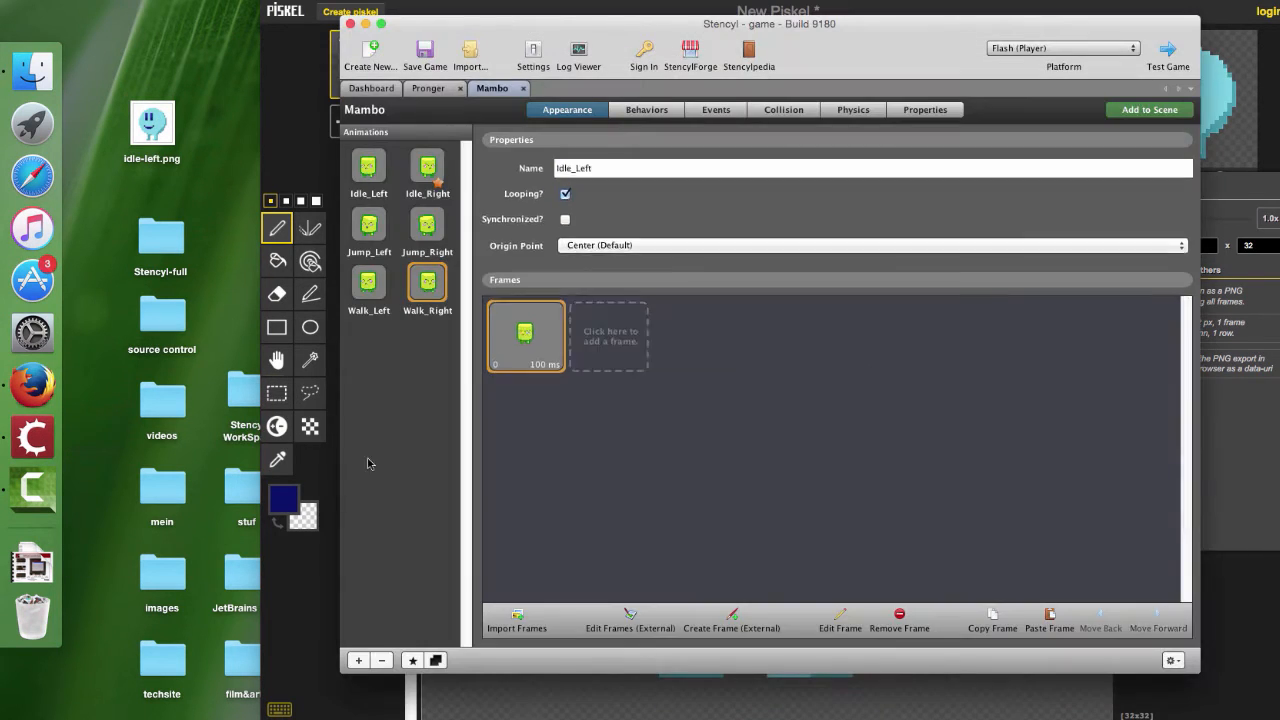
pyautogui.click(430, 281)
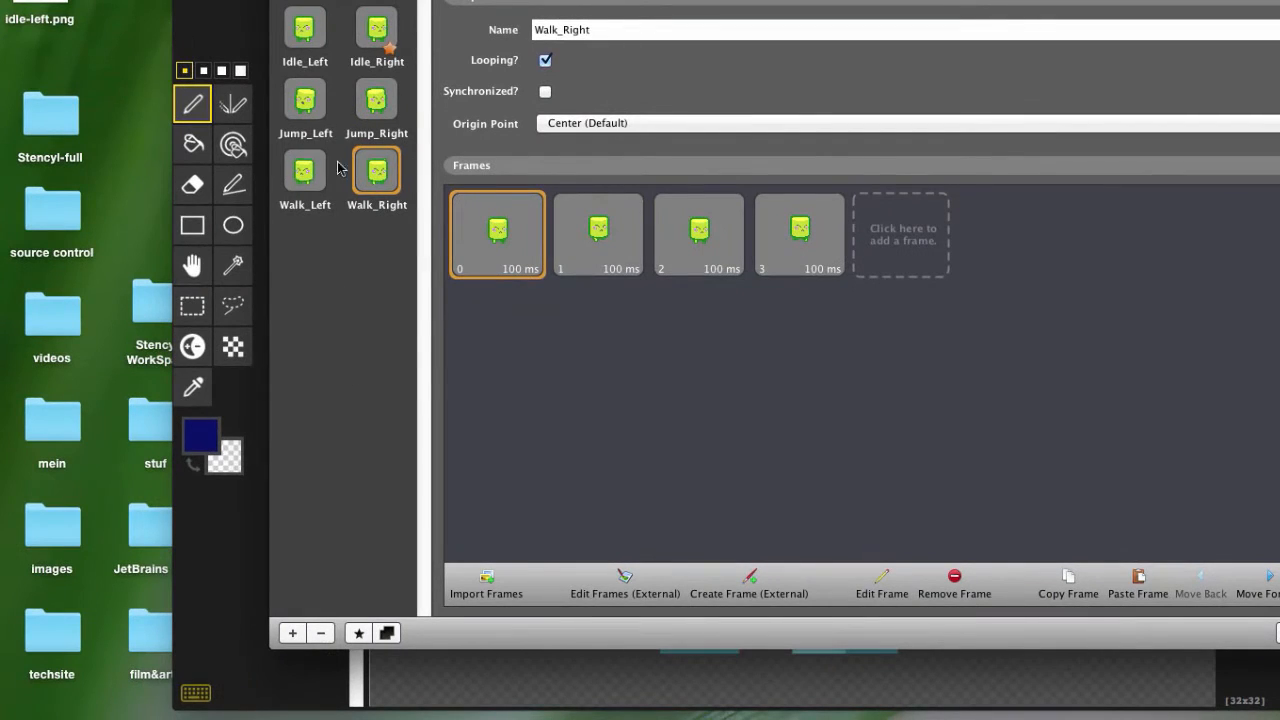
pyautogui.click(292, 633)
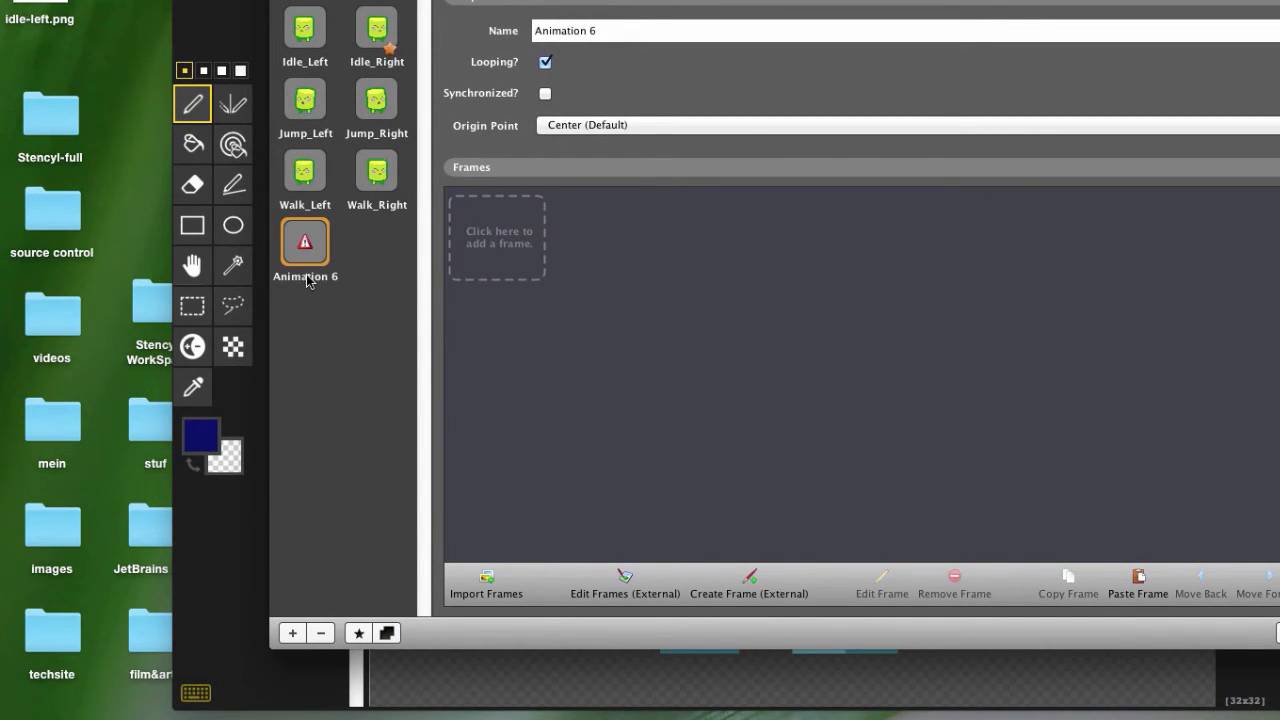
# Name the new animation IdleLeft.
pyautogui.moveTo(613, 30); pyautogui.dragTo(485, 37)
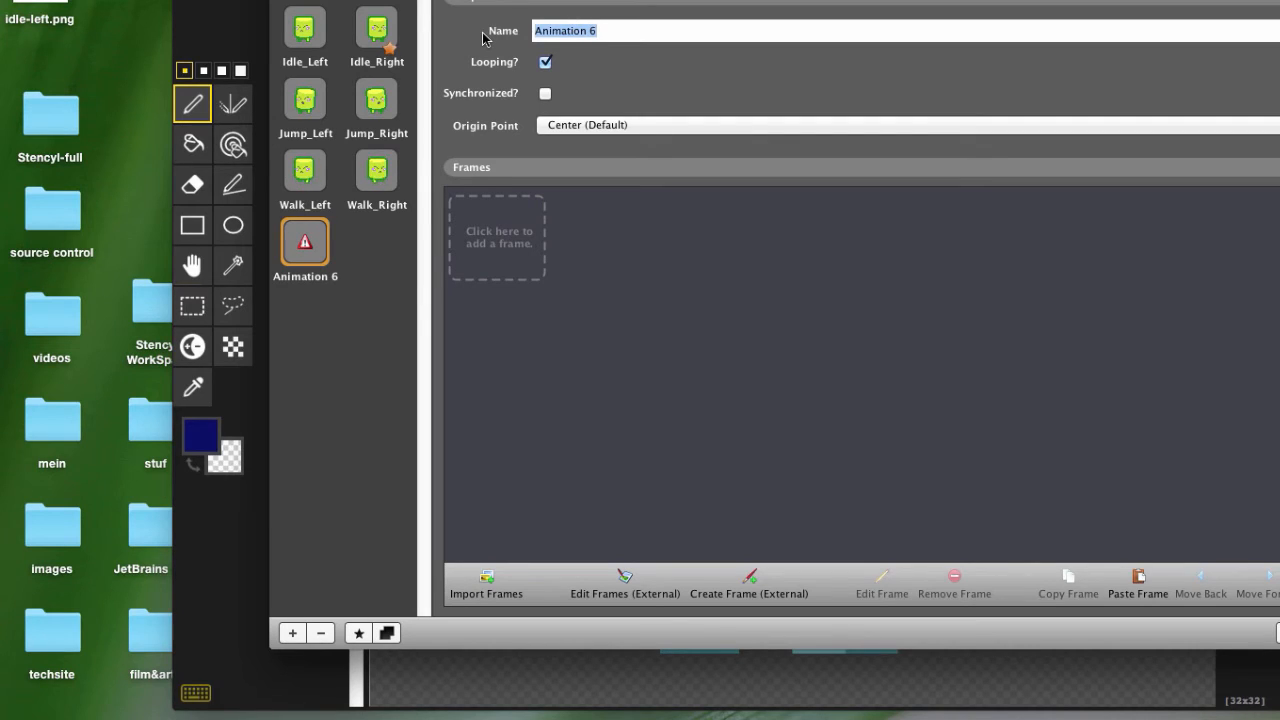
pyautogui.write('Idle')
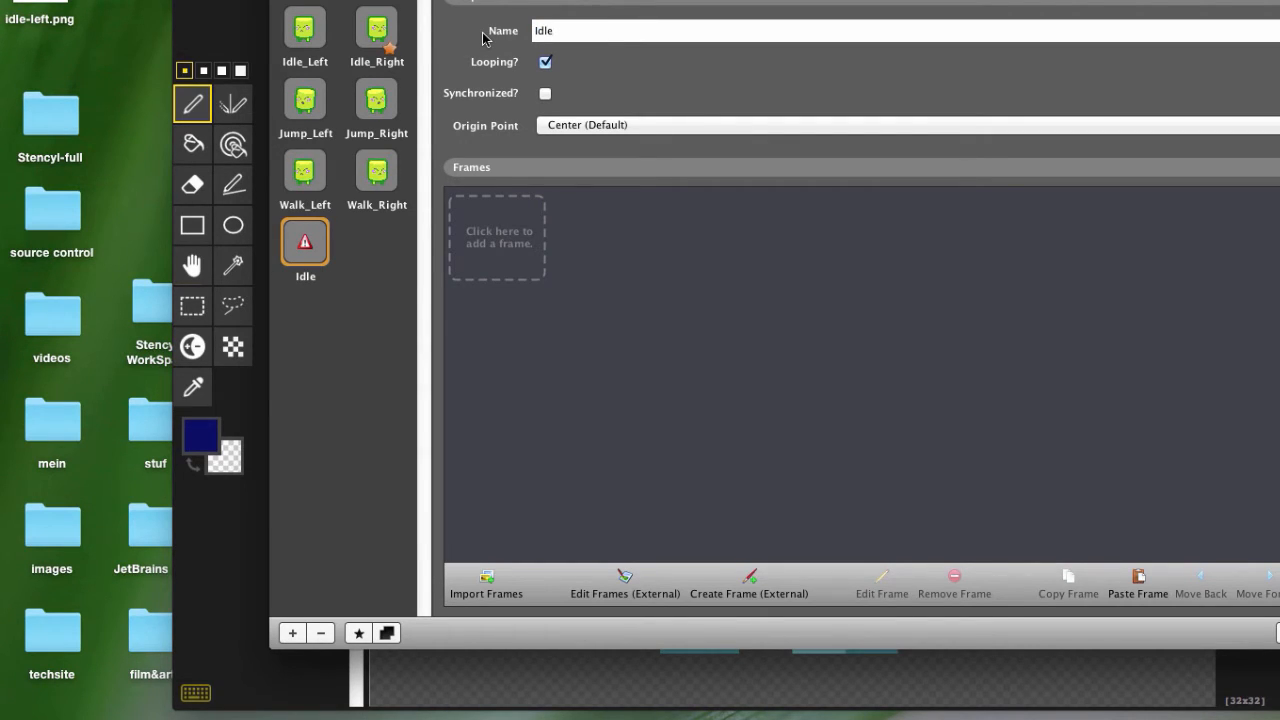
pyautogui.write('Left')
pyautogui.press('BackSpace')
pyautogui.press('BackSpace')
pyautogui.press('BackSpace')
pyautogui.write('eft')
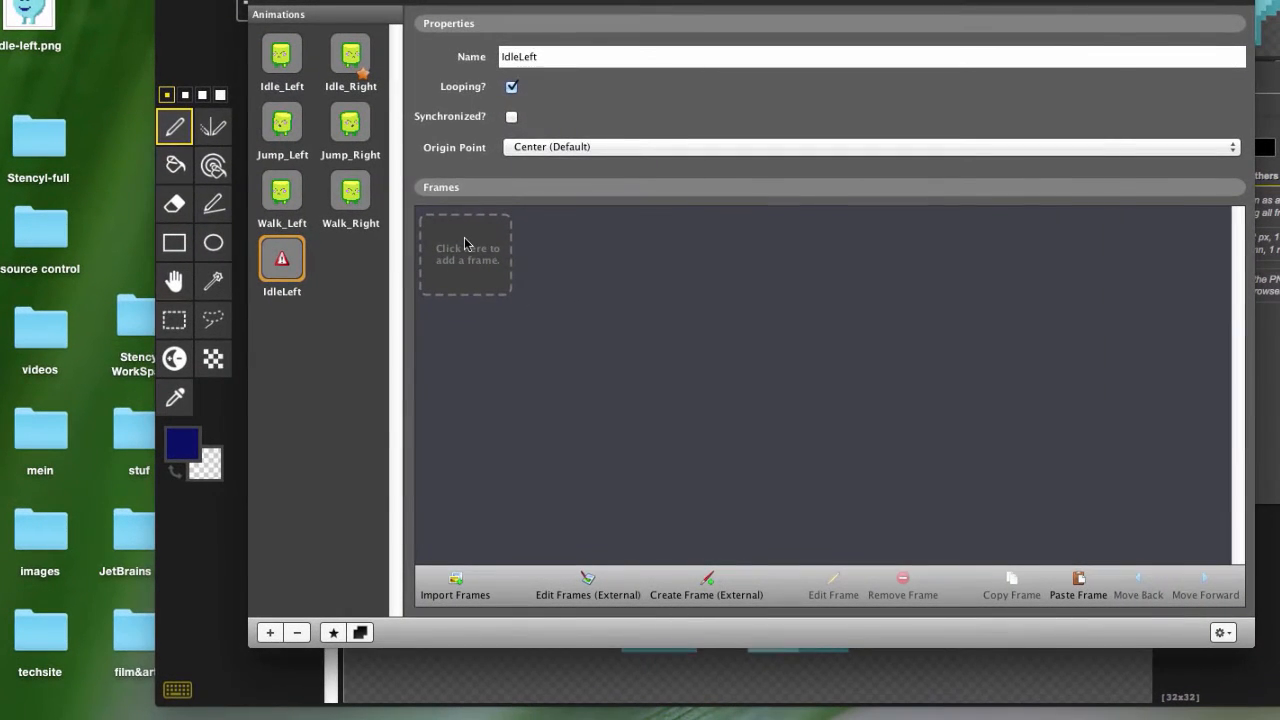
# Import idle-left.png from the desktop as a frame of the IdleLeft animation at 4x scale.
pyautogui.click(465, 243)
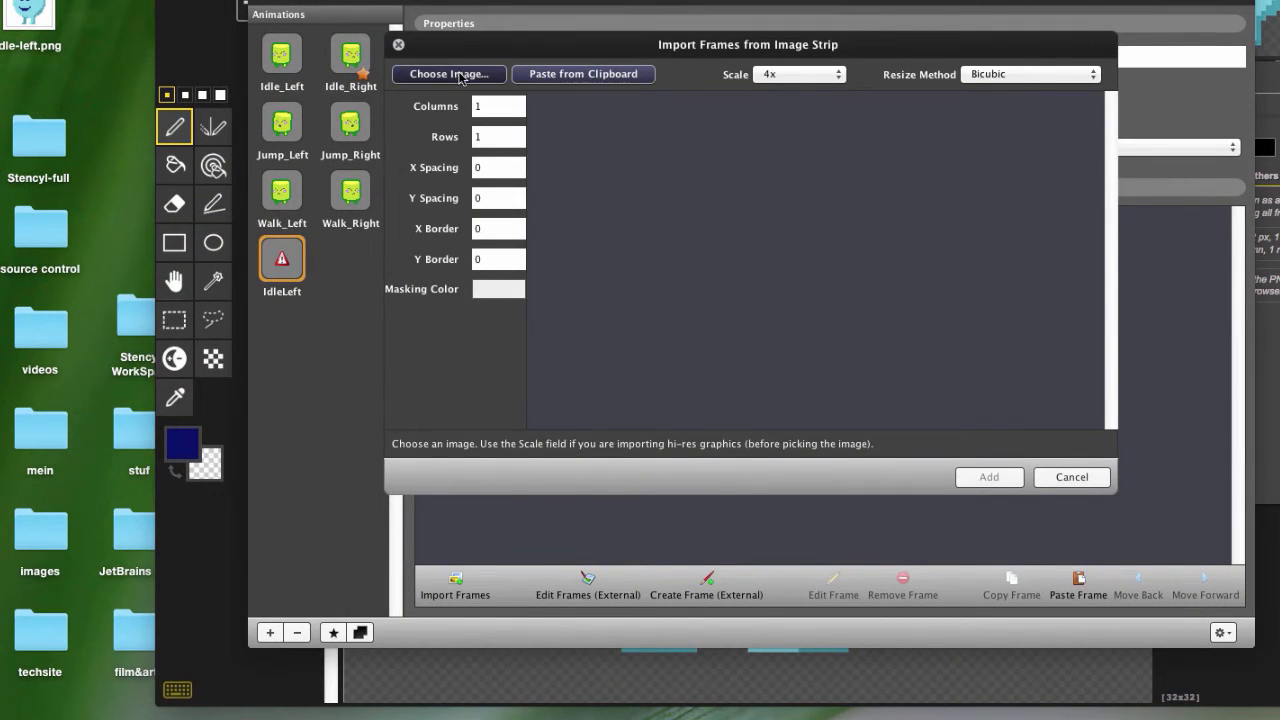
pyautogui.click(449, 74)
pyautogui.click(515, 87)
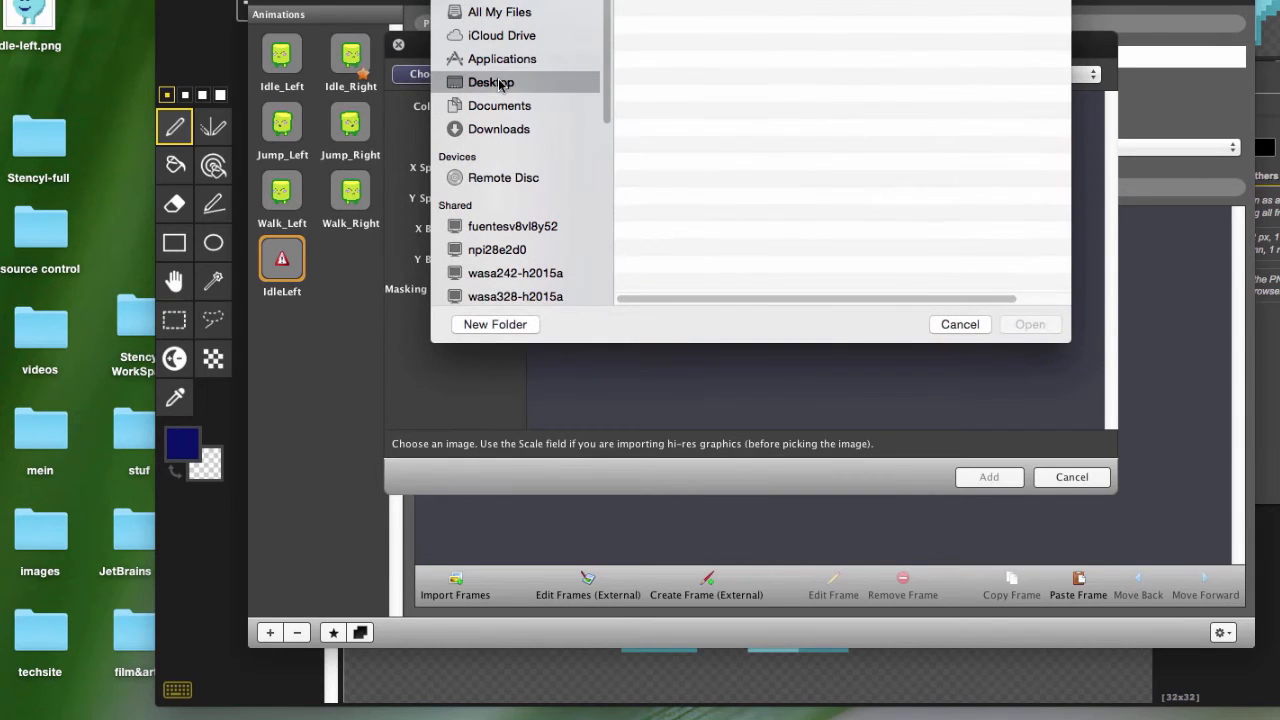
pyautogui.click(686, 12)
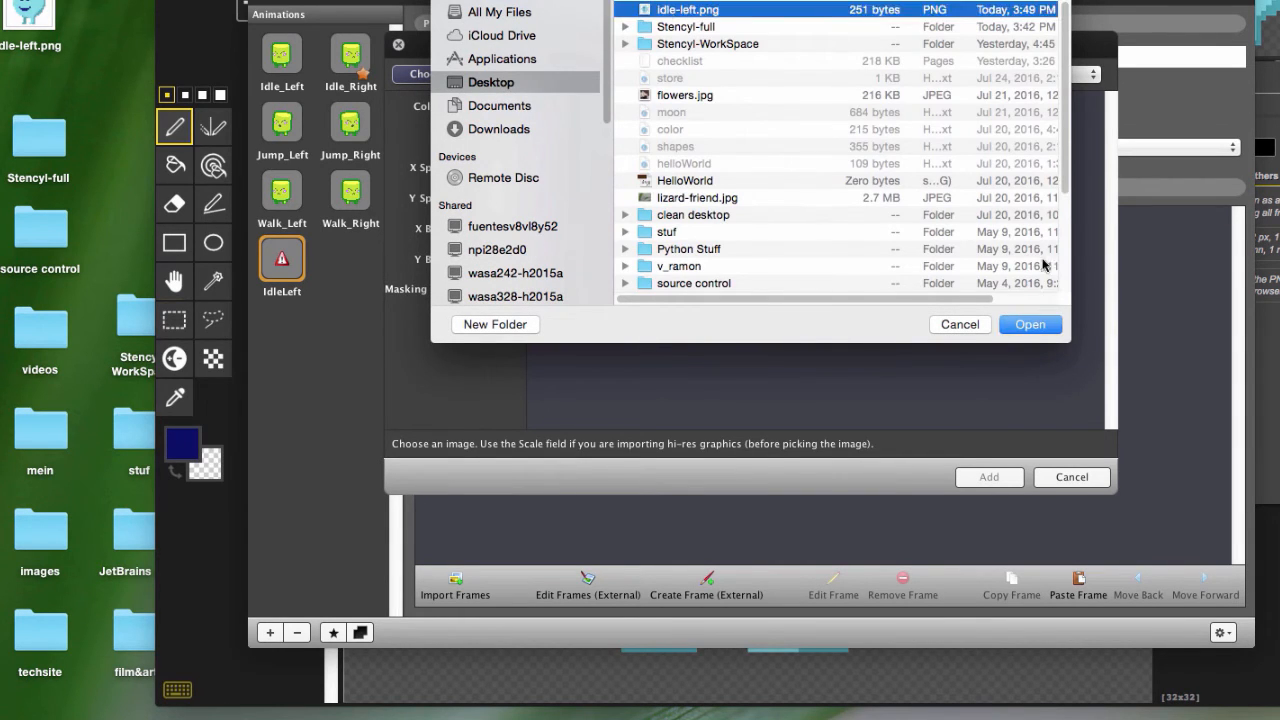
pyautogui.click(1026, 324)
pyautogui.click(989, 477)
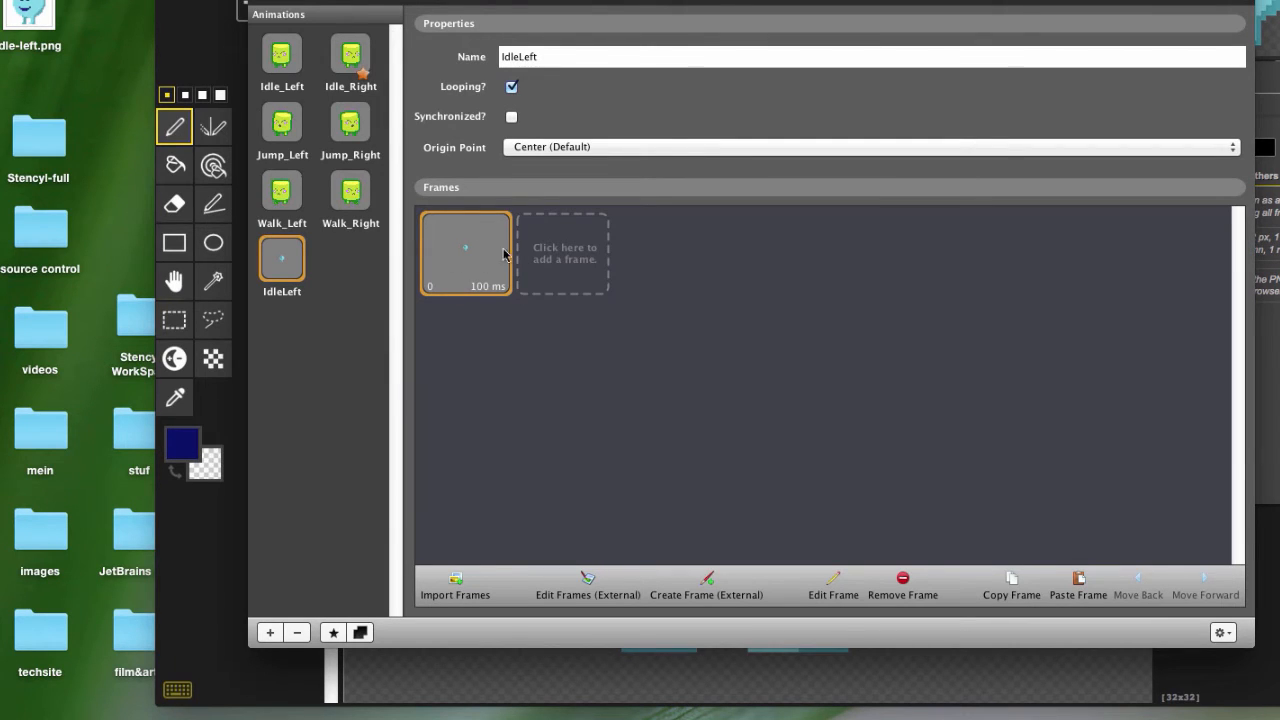
# Assign the IdleLeft animation as the Idle Left Animation of Mambo's Walking behavior.
pyautogui.click(594, 0)
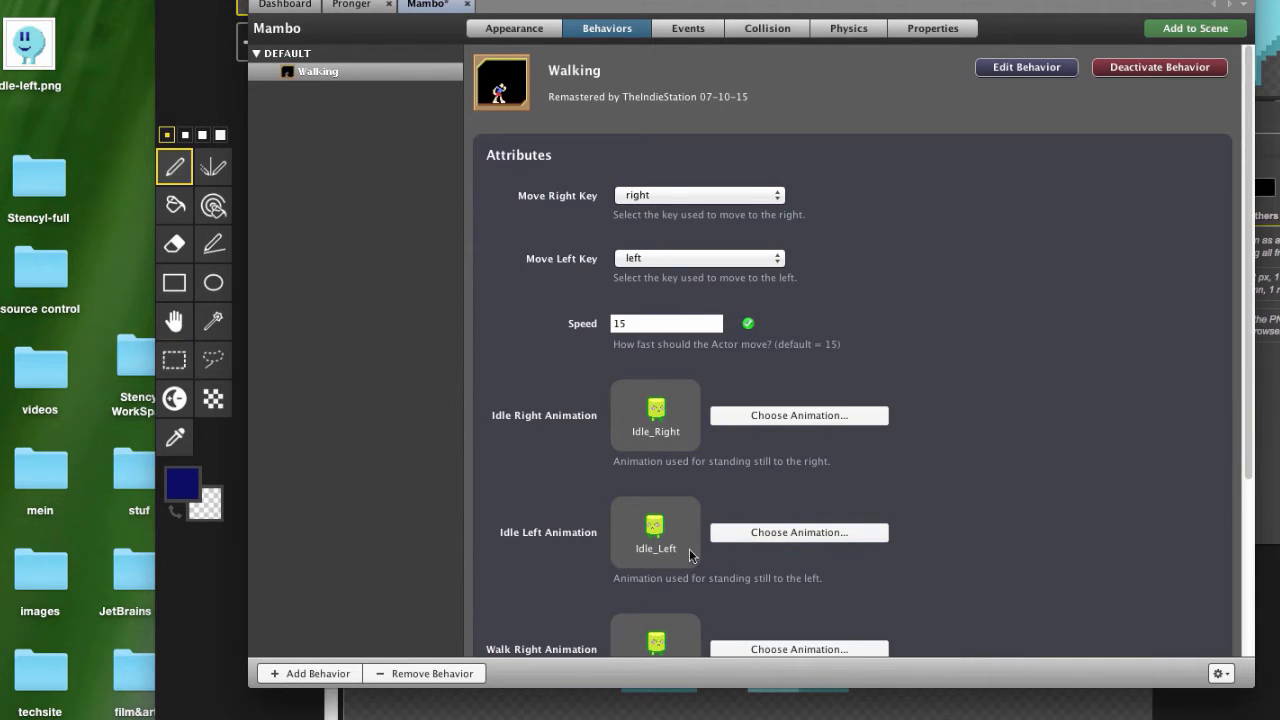
pyautogui.click(757, 532)
pyautogui.click(705, 235)
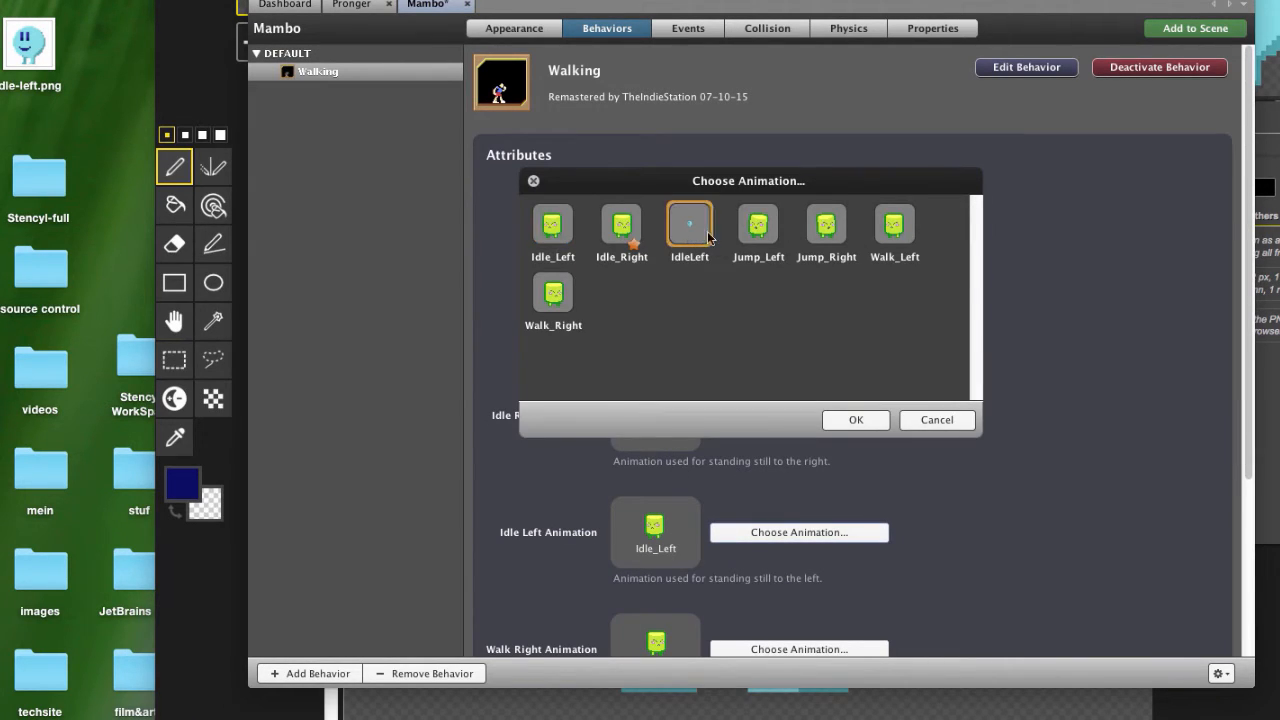
pyautogui.click(858, 420)
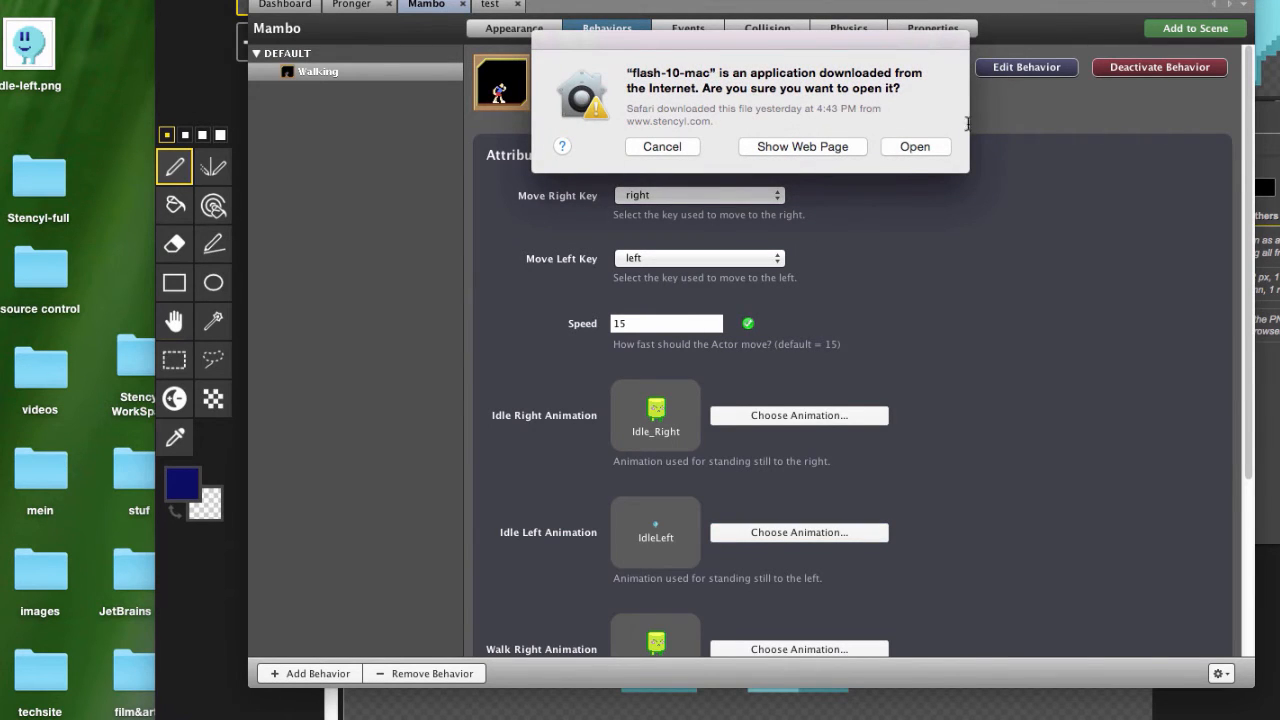
# Open the game in the Flash player, test the character by jumping and moving right and left, then close it.
pyautogui.click(914, 147)
pyautogui.press('Right')
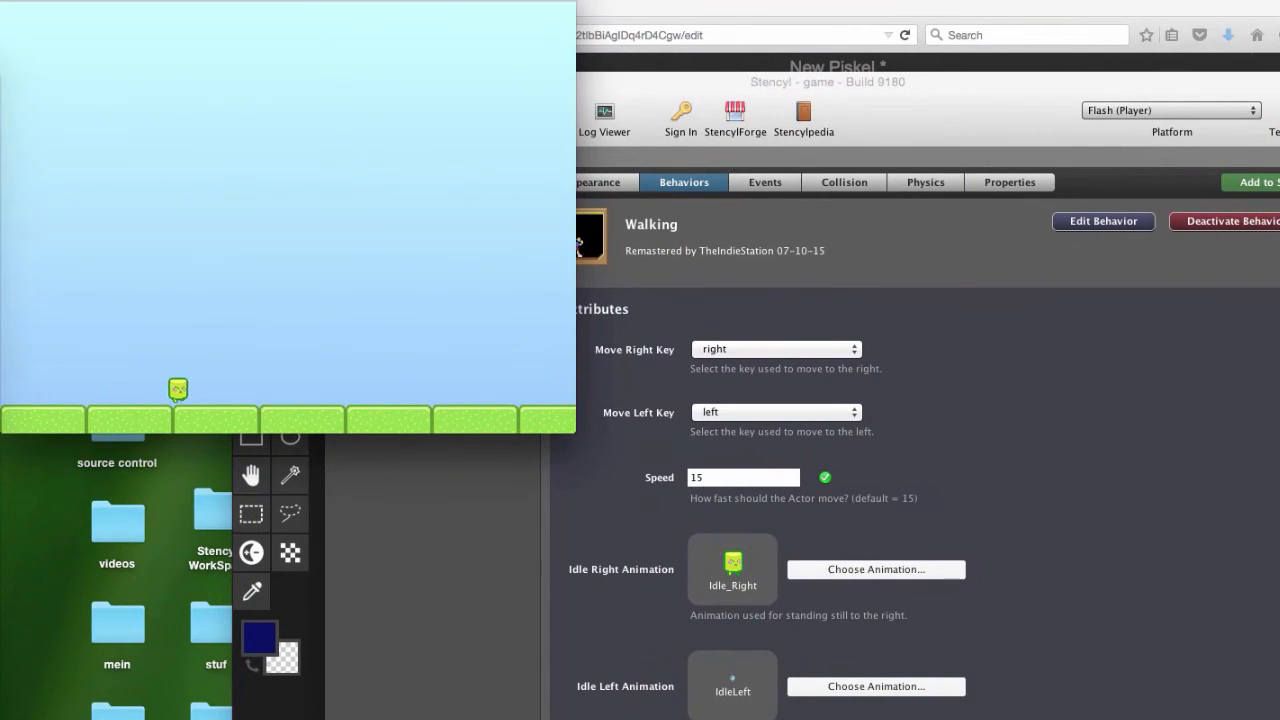
pyautogui.press('Up')
pyautogui.press('Left')
pyautogui.press('Right')
pyautogui.press('Left')
pyautogui.press('Right')
pyautogui.press('Left')
pyautogui.press('Right')
pyautogui.press('Left')
pyautogui.press('Left')
pyautogui.press('Right')
pyautogui.press('Left')
pyautogui.click(10, 2)
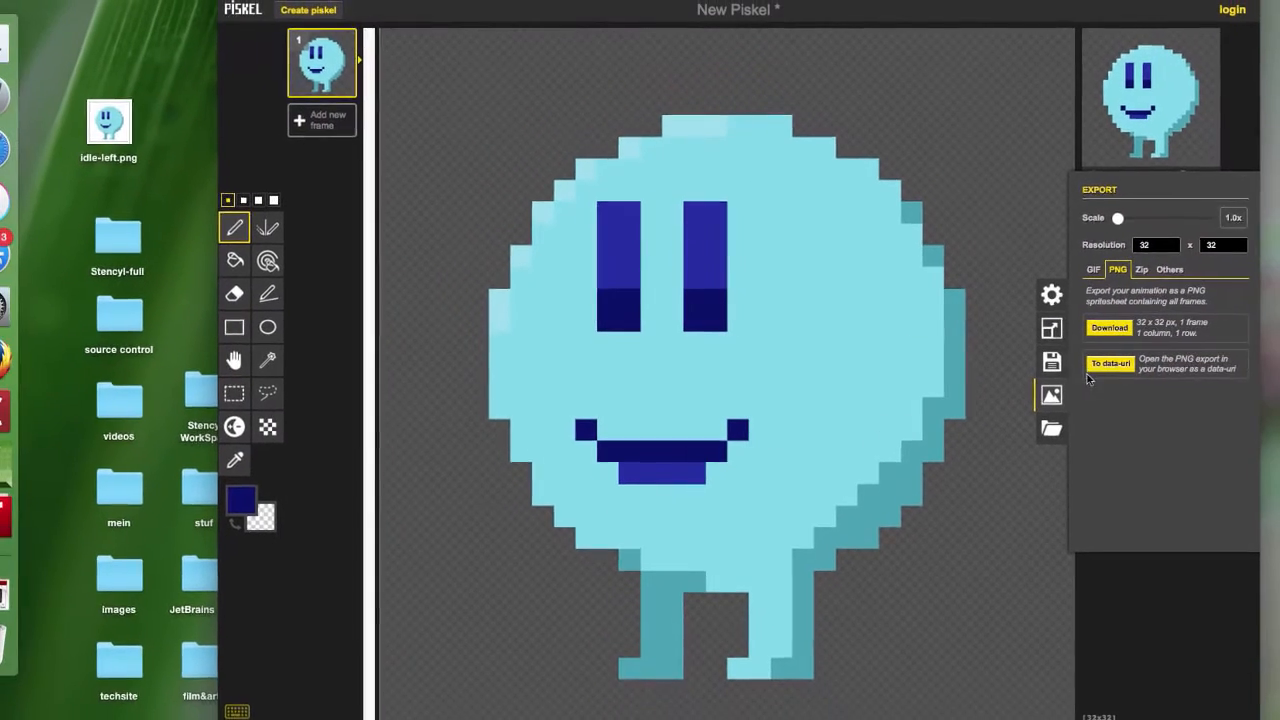
# Switch to Piskel and try resizing the canvas to 320 px with the aspect ratio maintained, leaving the content unscaled.
pyautogui.click(1049, 294)
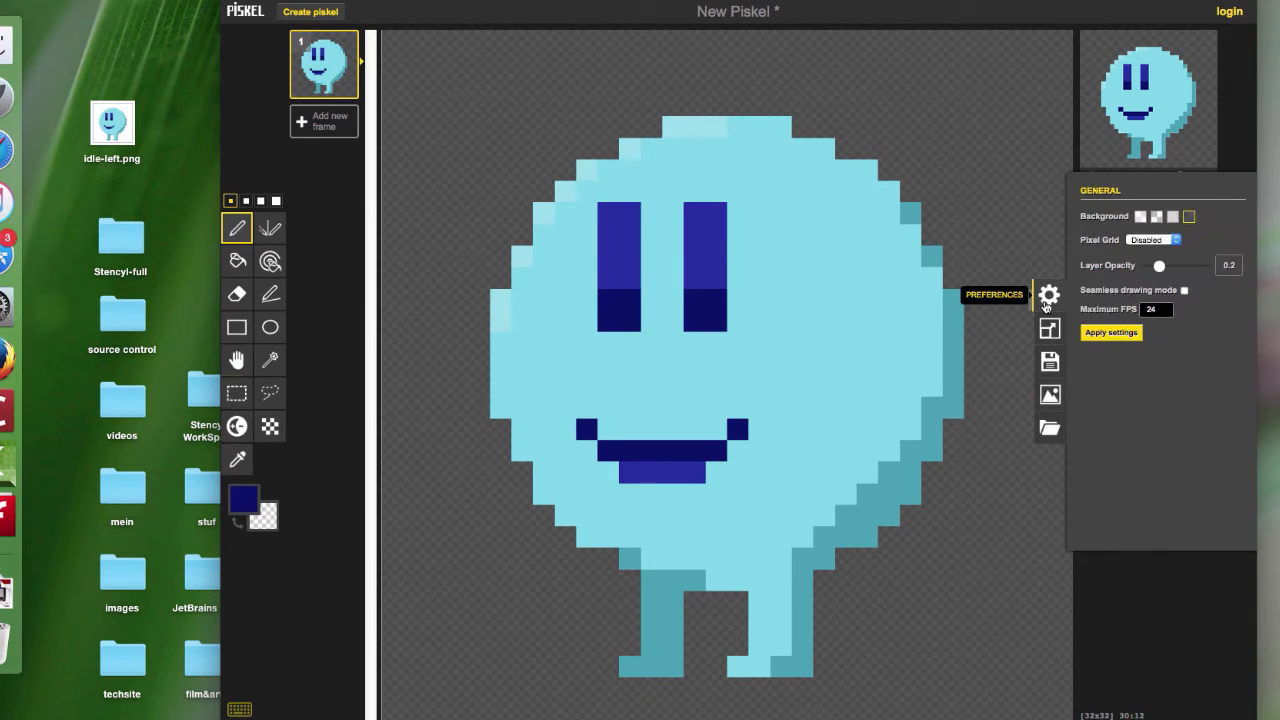
pyautogui.click(1048, 332)
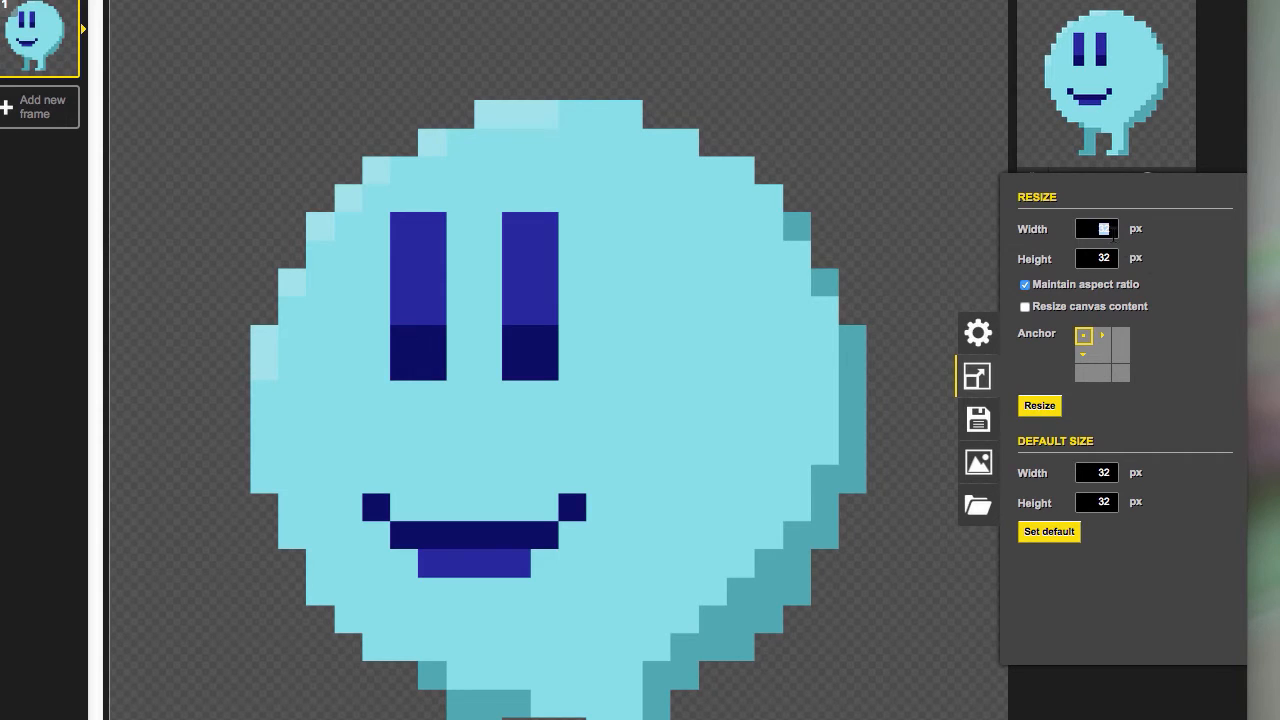
pyautogui.write('320')
pyautogui.click(1039, 405)
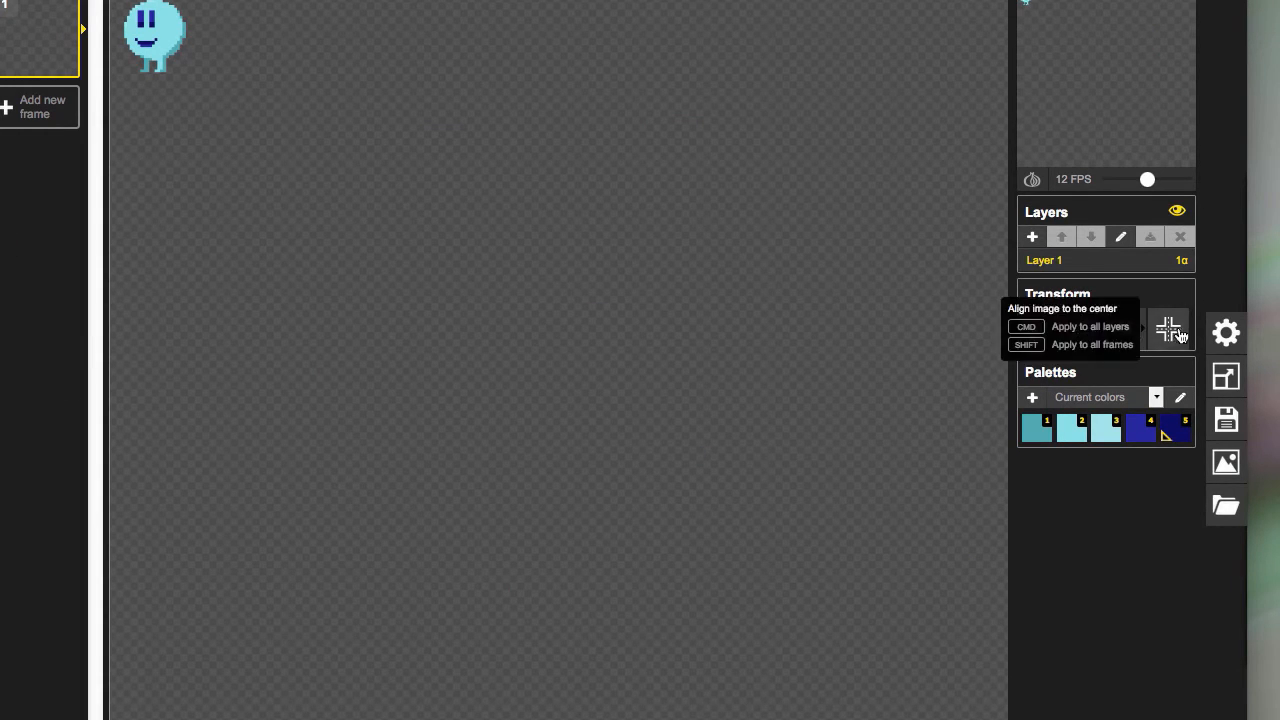
# Resize the sprite canvas back to 32 px with the aspect ratio maintained.
pyautogui.click(1226, 332)
pyautogui.click(978, 376)
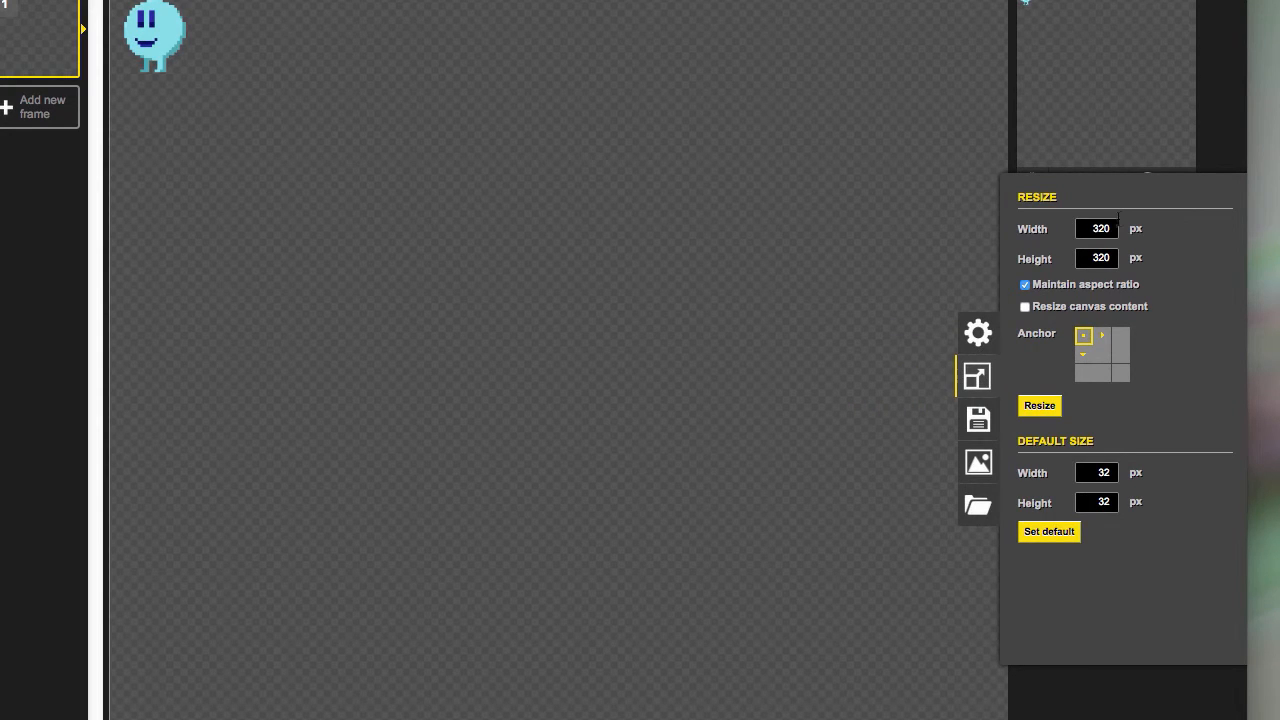
pyautogui.press('BackSpace')
pyautogui.click(1039, 405)
# Resize the sprite to 320 px with the aspect ratio maintained and the canvas content resized along with it.
pyautogui.click(1226, 332)
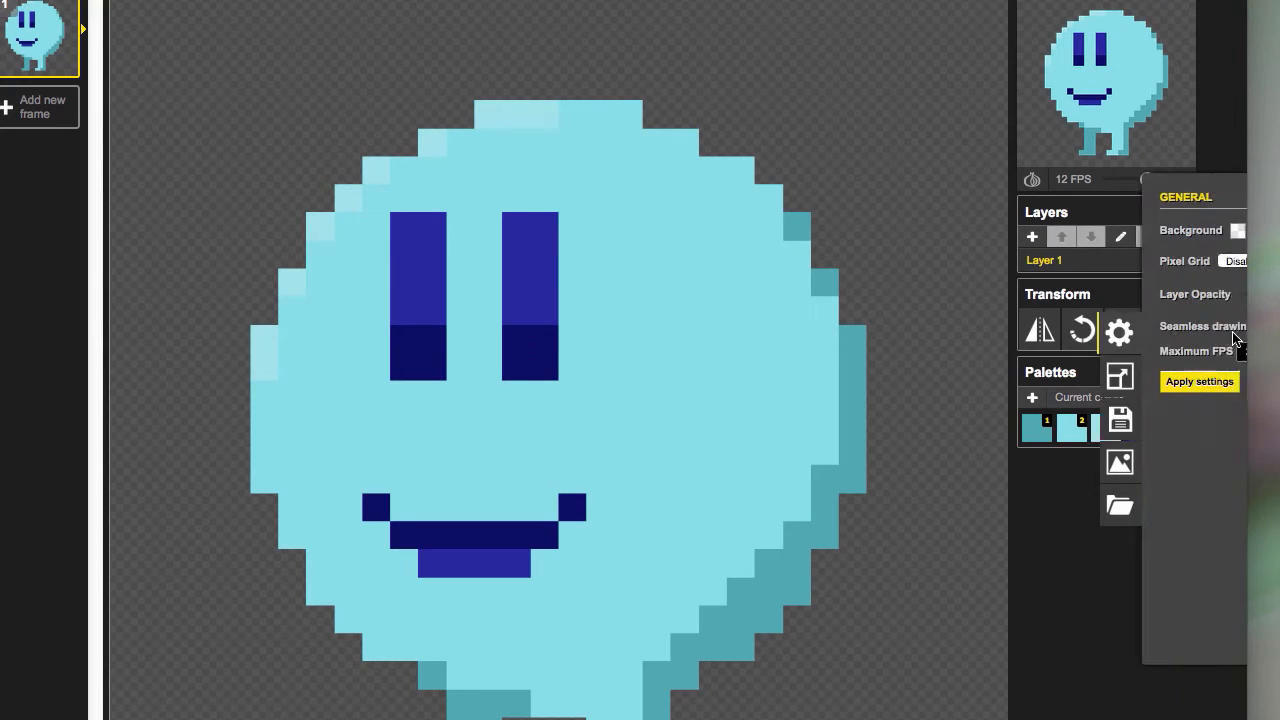
pyautogui.click(978, 376)
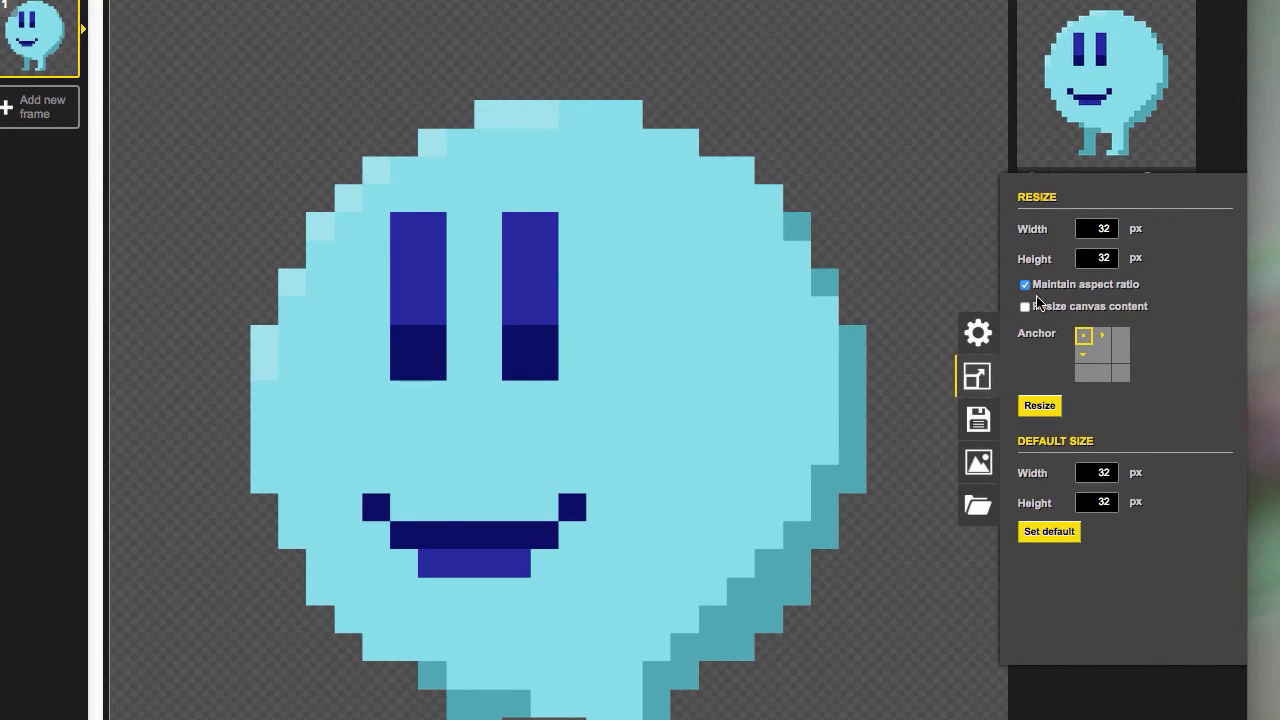
pyautogui.click(1110, 229)
pyautogui.write('0')
pyautogui.click(1028, 308)
pyautogui.click(1041, 406)
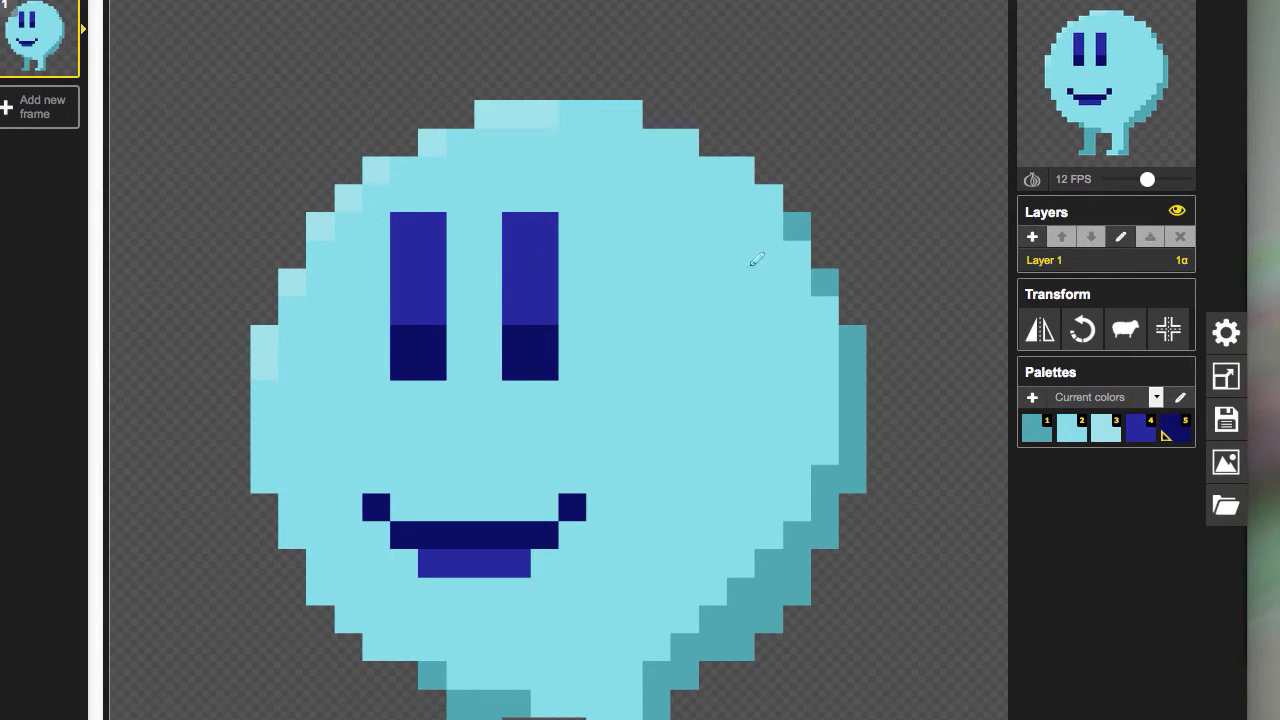
# Export the sprite as a 320 x 320 px PNG and save the file.
pyautogui.click(1228, 462)
pyautogui.click(1068, 376)
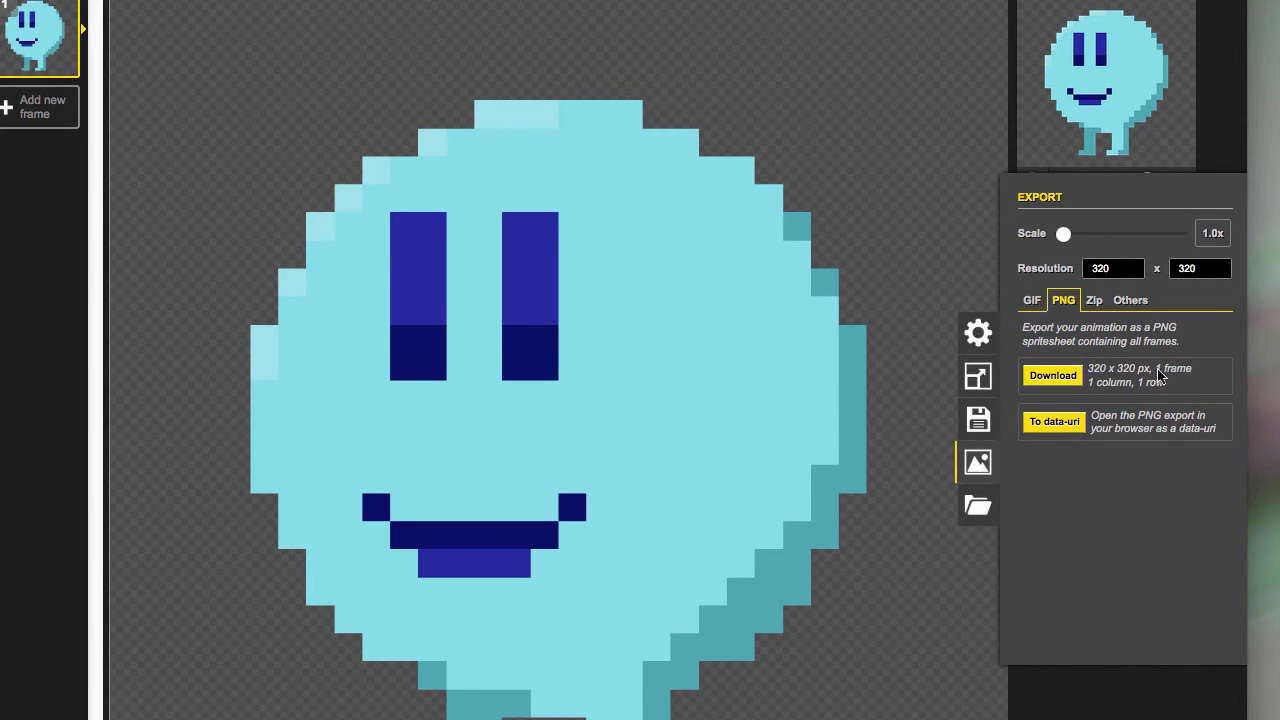
pyautogui.click(1060, 377)
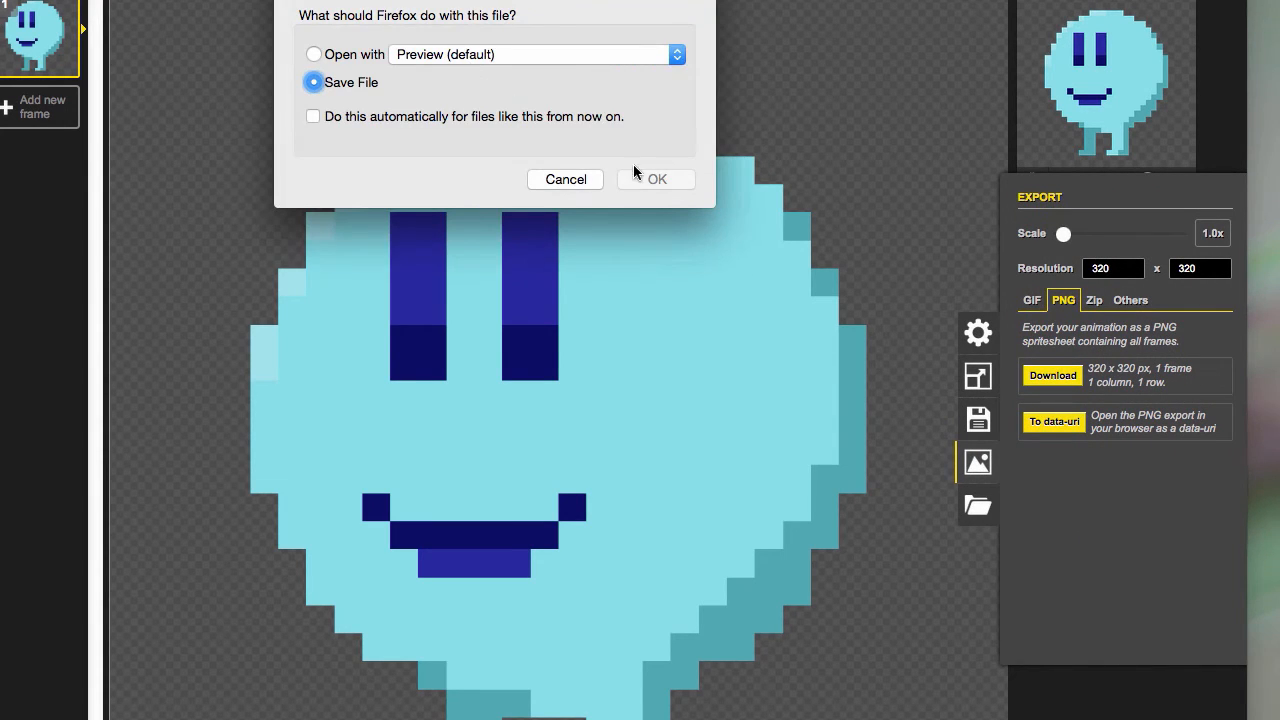
pyautogui.click(657, 179)
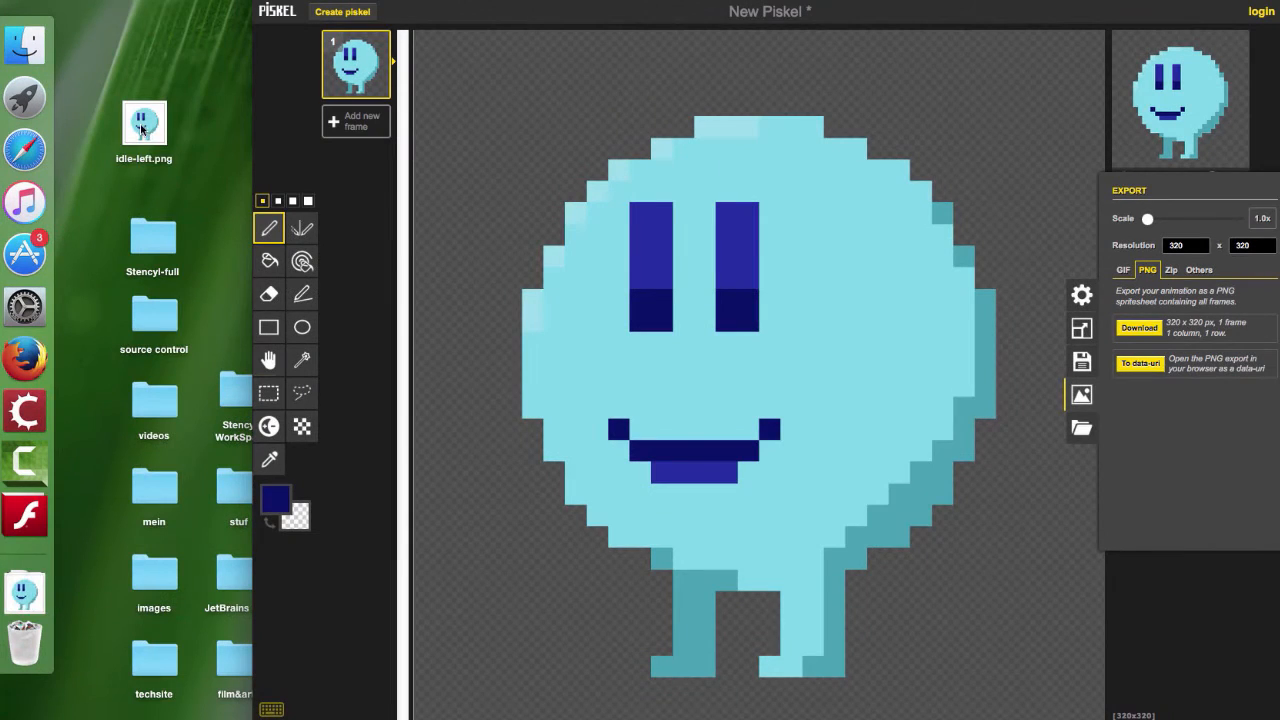
# Clear the old idle-left.png off the desktop and move New Piskel.png from Downloads onto it.
pyautogui.moveTo(142, 128); pyautogui.dragTo(22, 600)
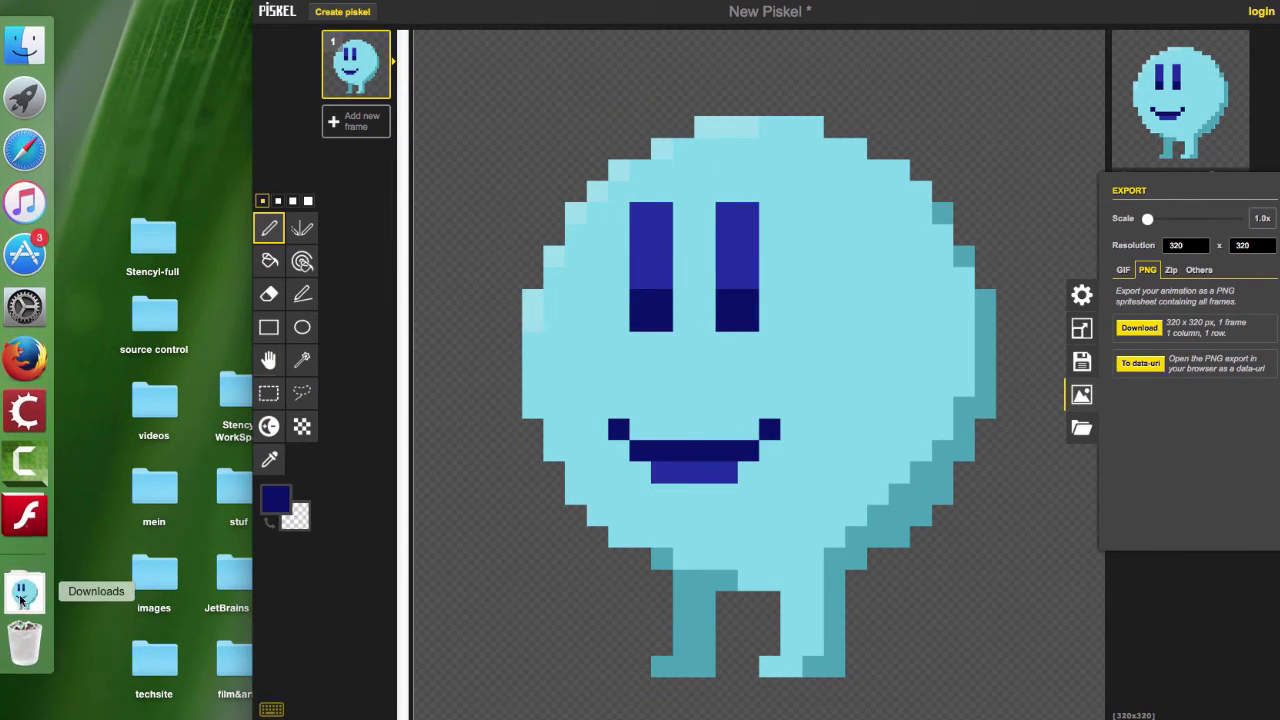
pyautogui.click(22, 600)
pyautogui.moveTo(118, 160); pyautogui.dragTo(147, 135)
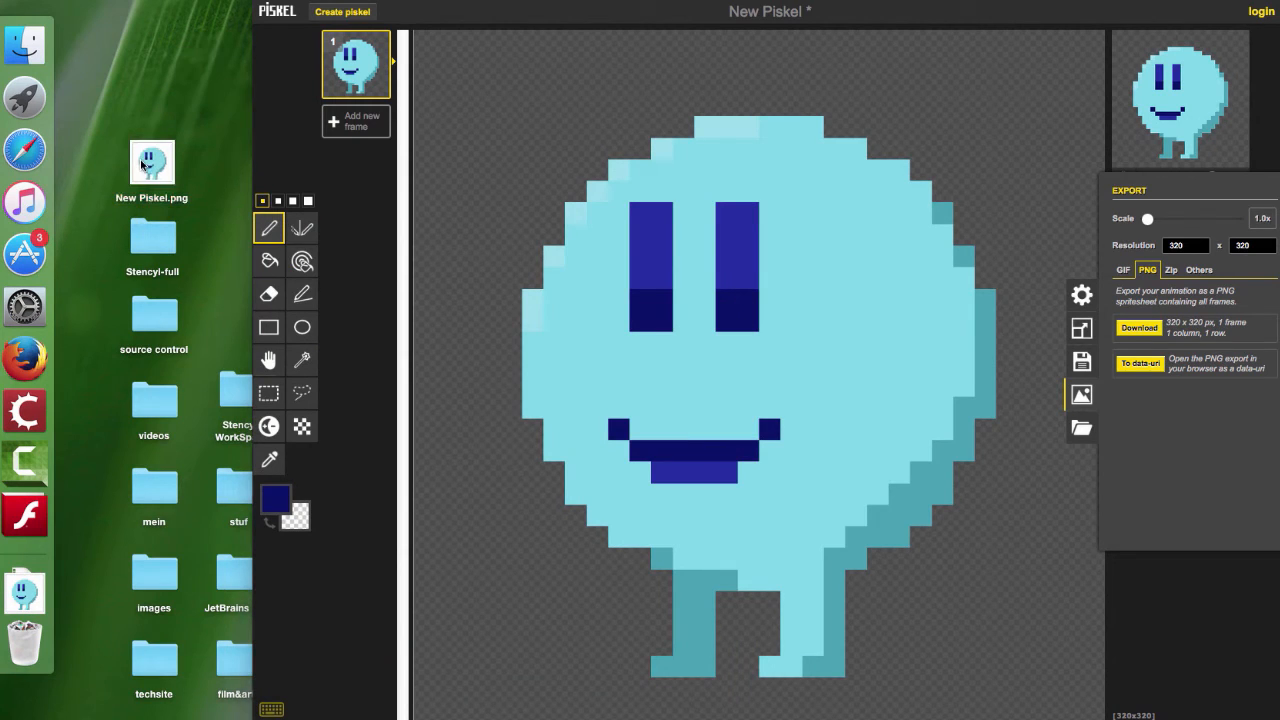
# Rename New Piskel.png on the desktop to idleLeft.png.
pyautogui.click(153, 166)
pyautogui.write('idle')
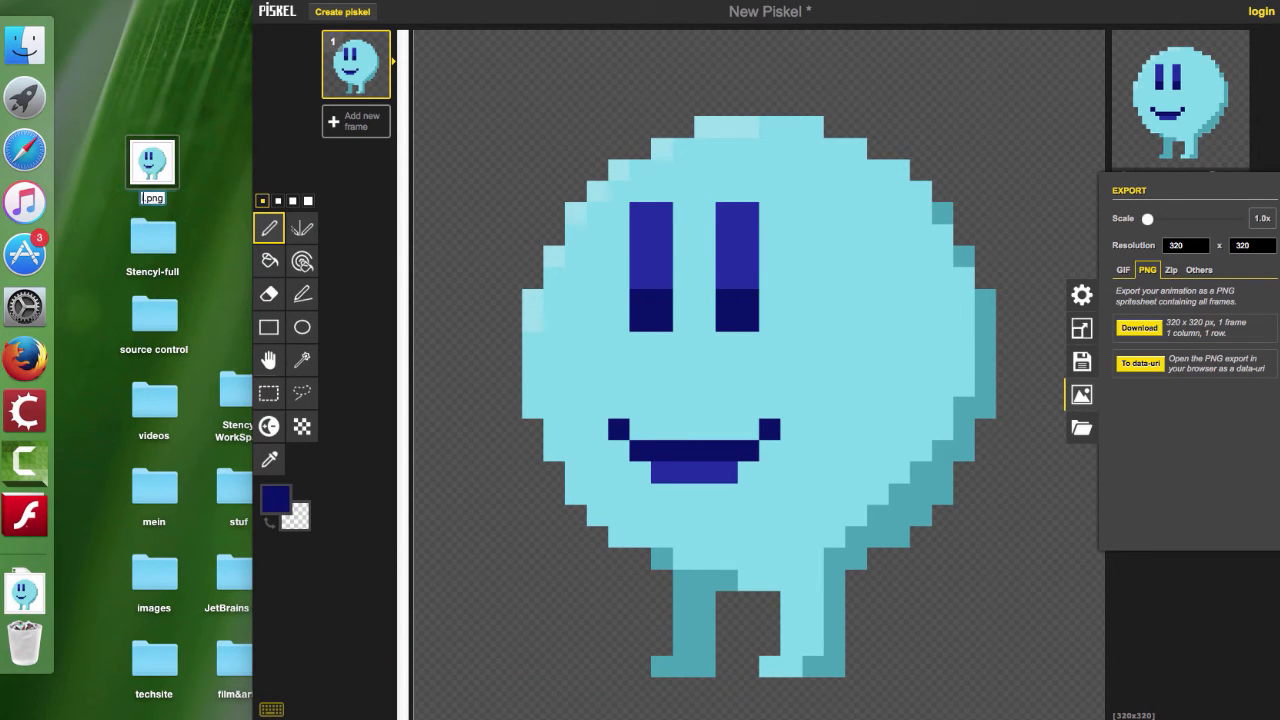
pyautogui.write('Left')
pyautogui.click(131, 104)
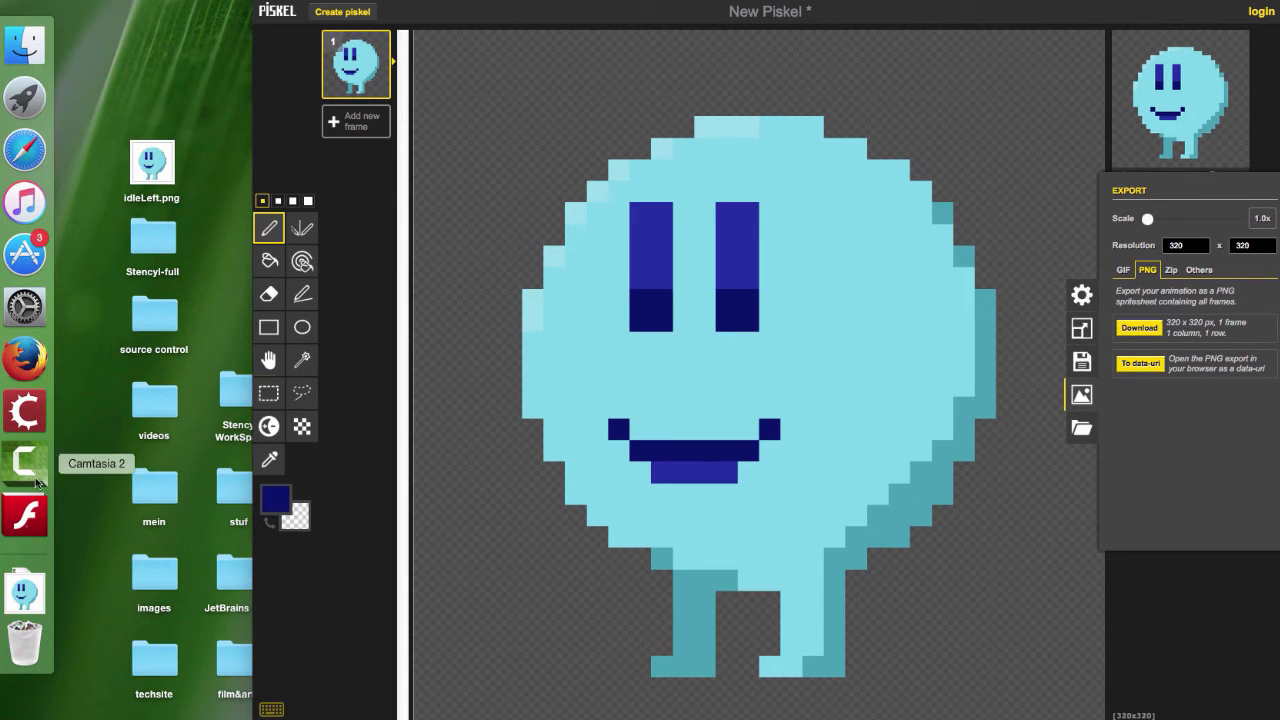
# Switch to Stencyl and remove the IdleLeft animation from the Mambo actor.
pyautogui.click(34, 414)
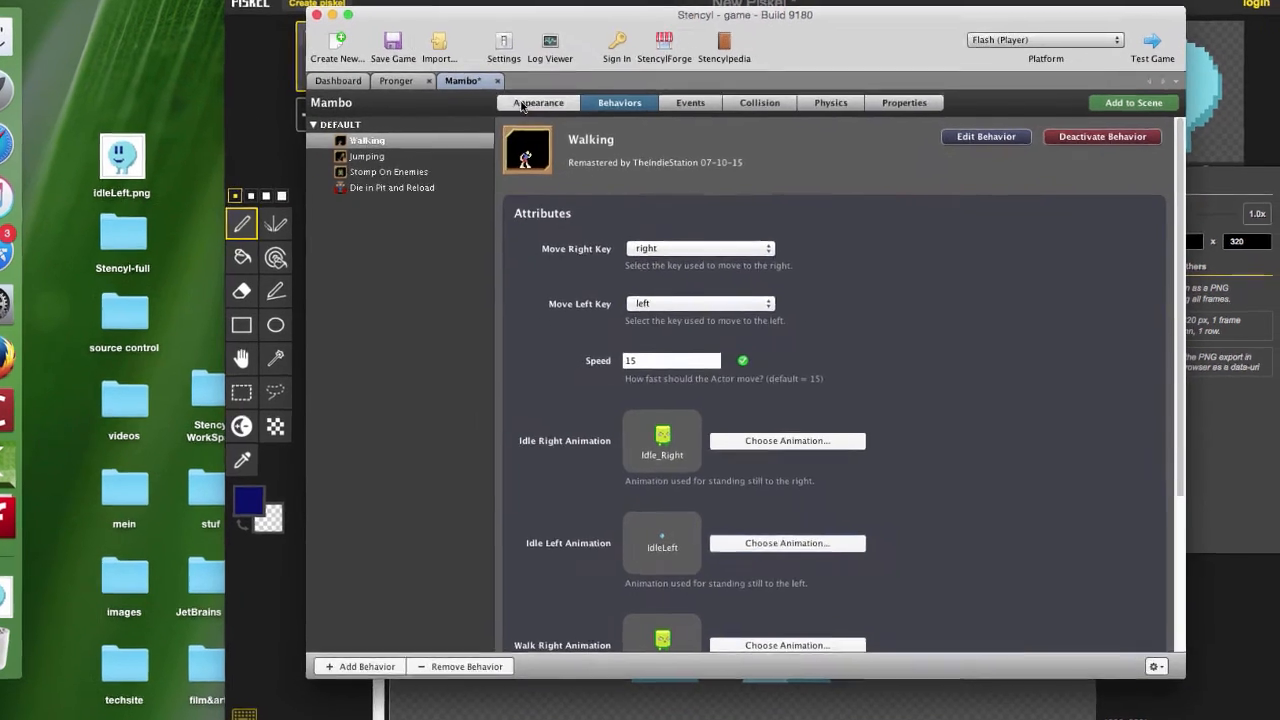
pyautogui.click(543, 110)
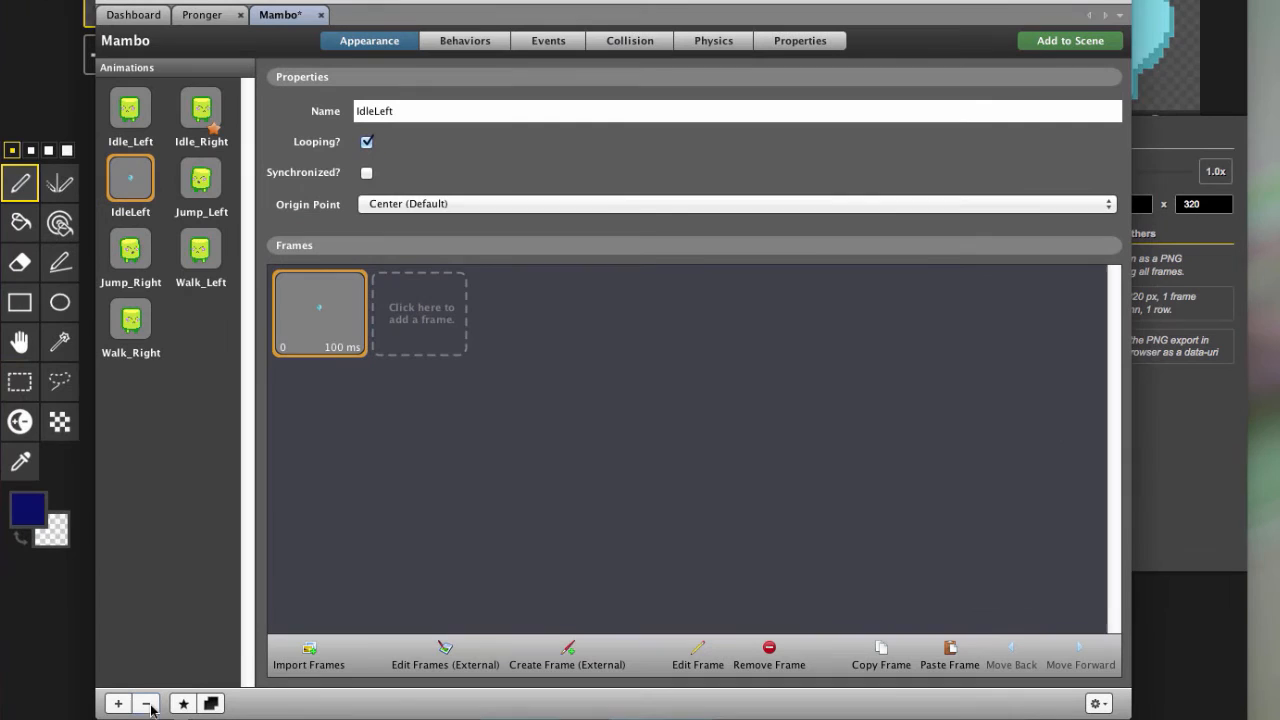
pyautogui.click(148, 705)
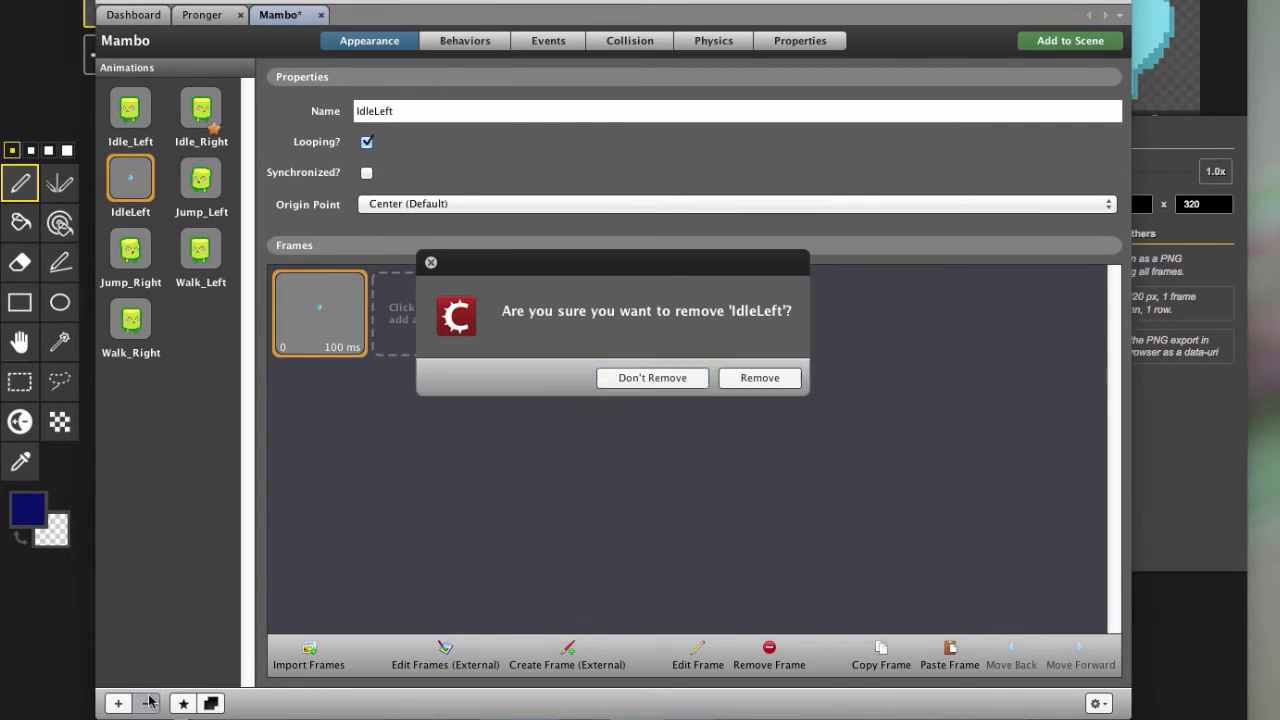
pyautogui.click(760, 378)
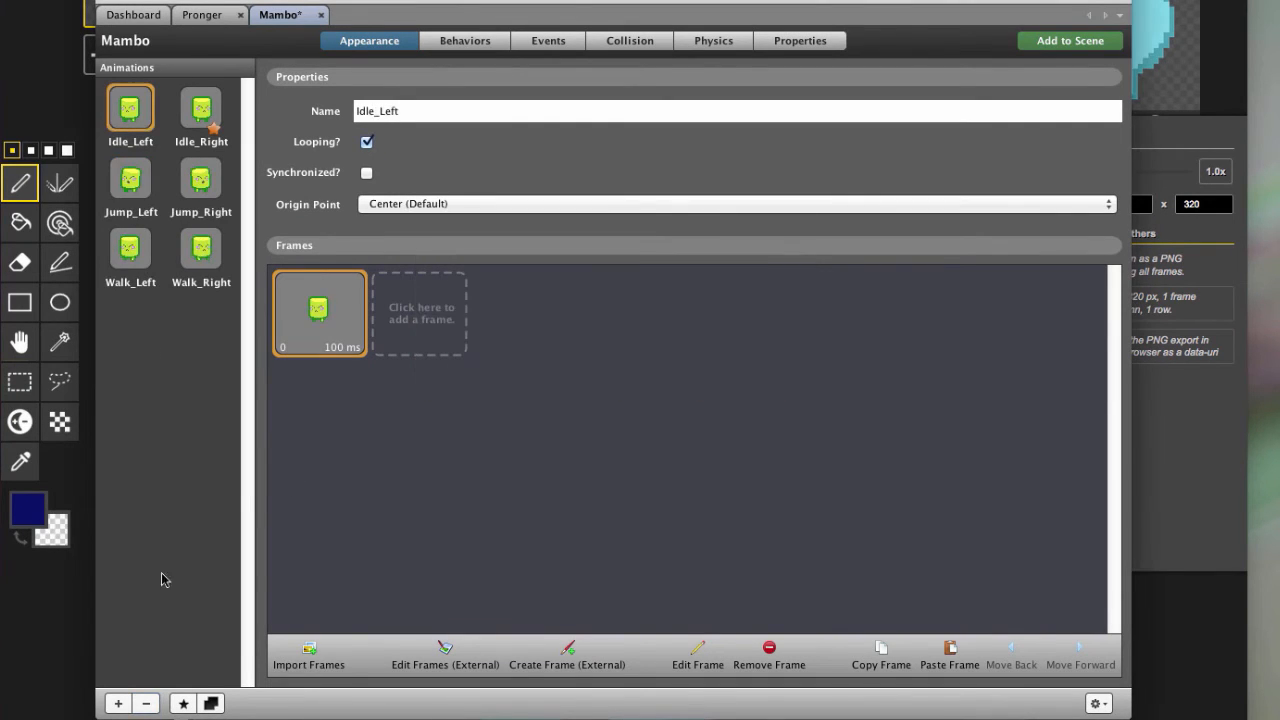
# Add a new animation to the Mambo actor and name it idleLeft.
pyautogui.click(118, 704)
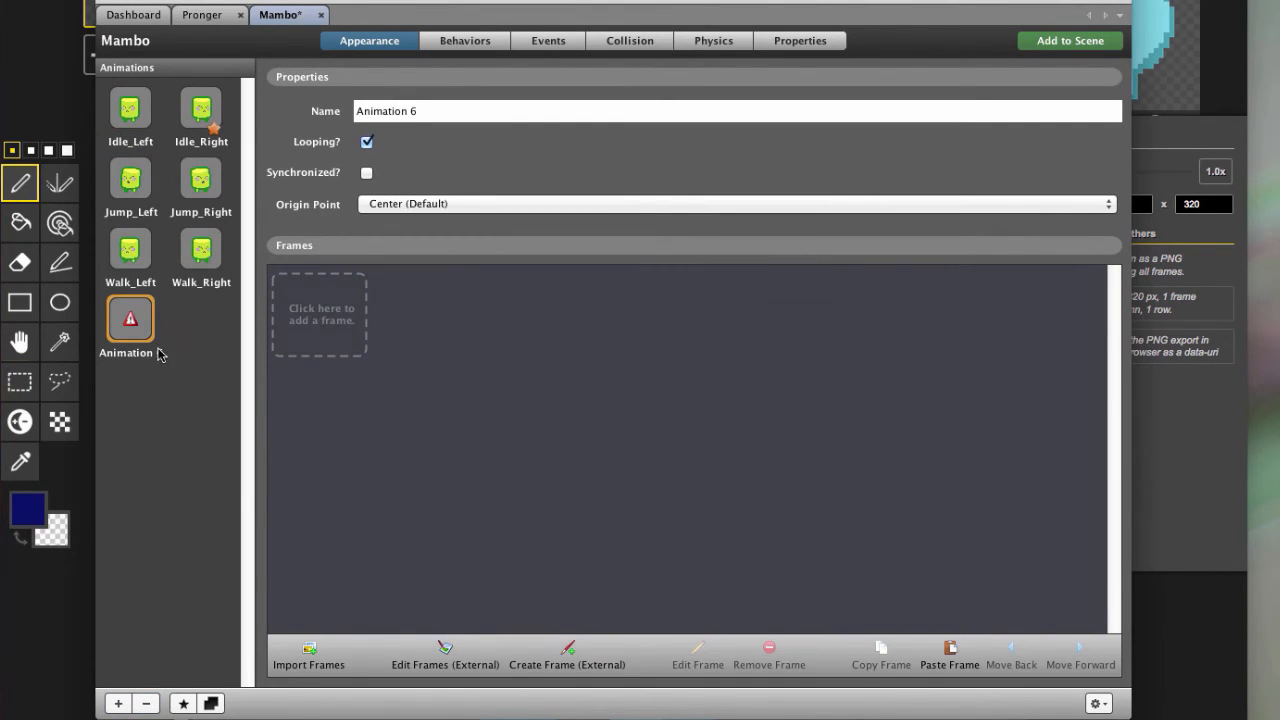
pyautogui.tripleClick(446, 114)
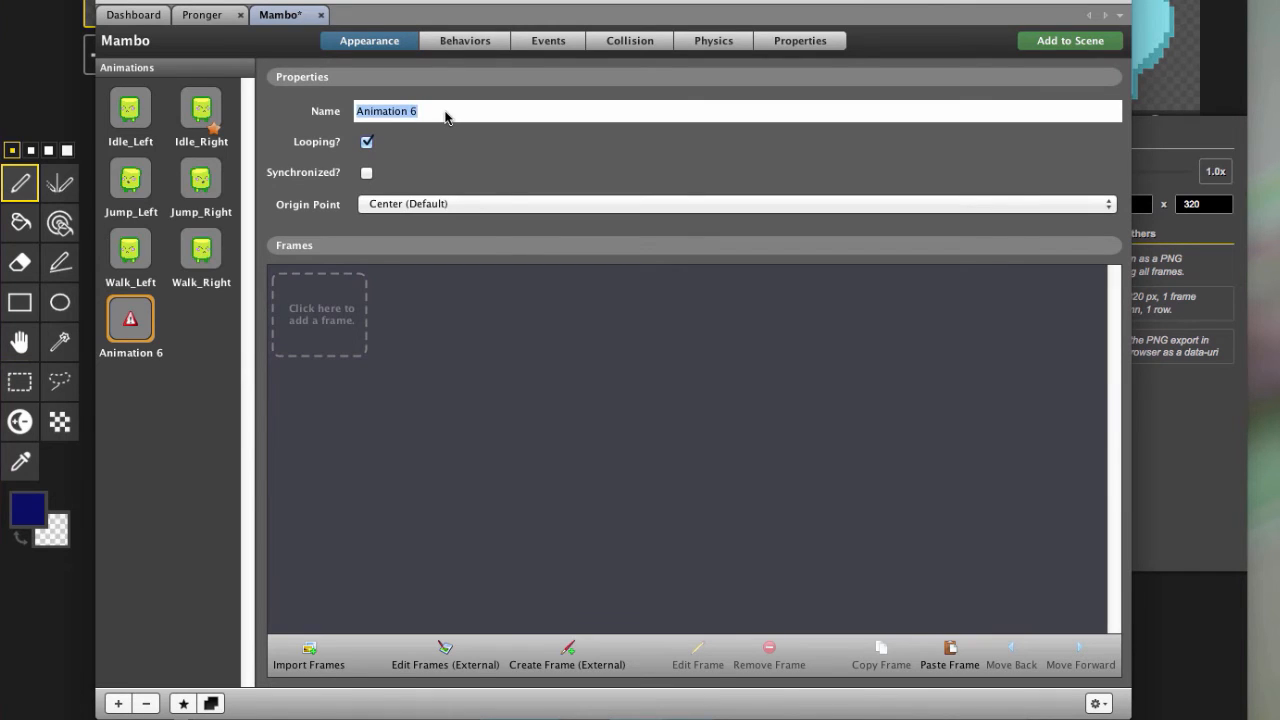
pyautogui.write('idleLeft')
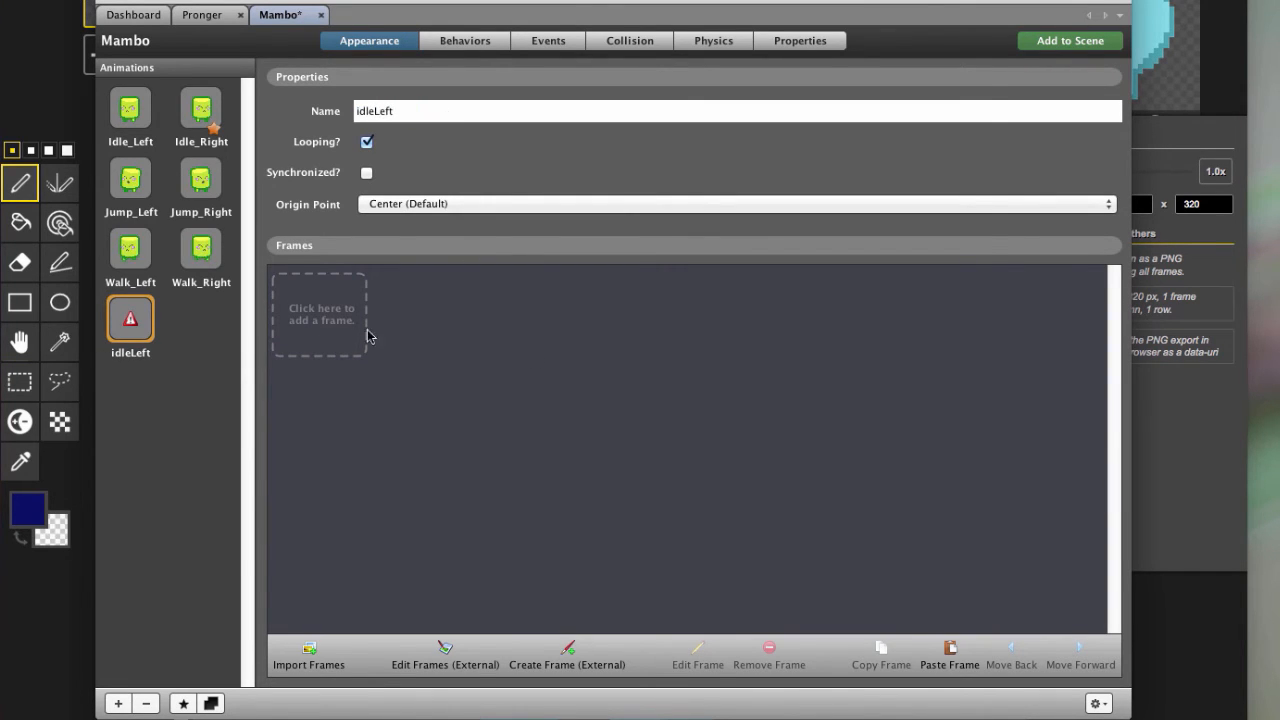
# Import idleLeft.png from the desktop as a frame of the idleLeft animation at 4x scale.
pyautogui.click(367, 336)
pyautogui.click(322, 131)
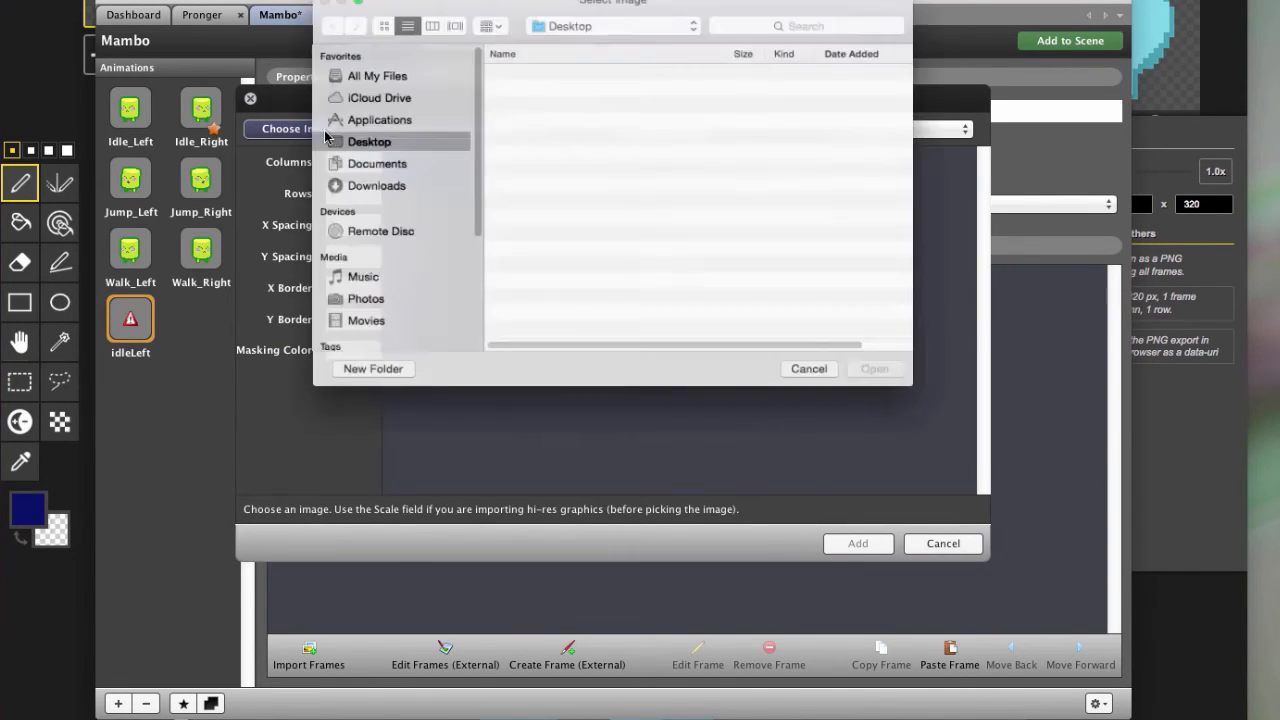
pyautogui.click(526, 58)
pyautogui.click(887, 384)
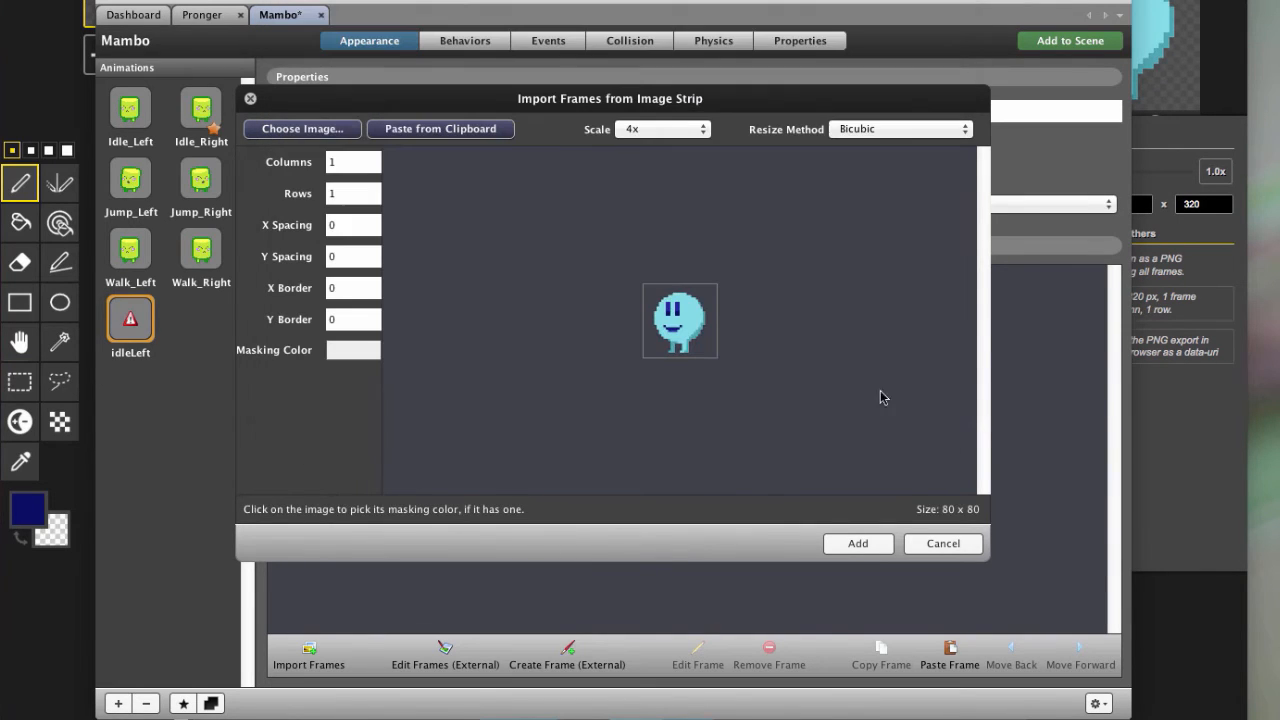
pyautogui.click(860, 541)
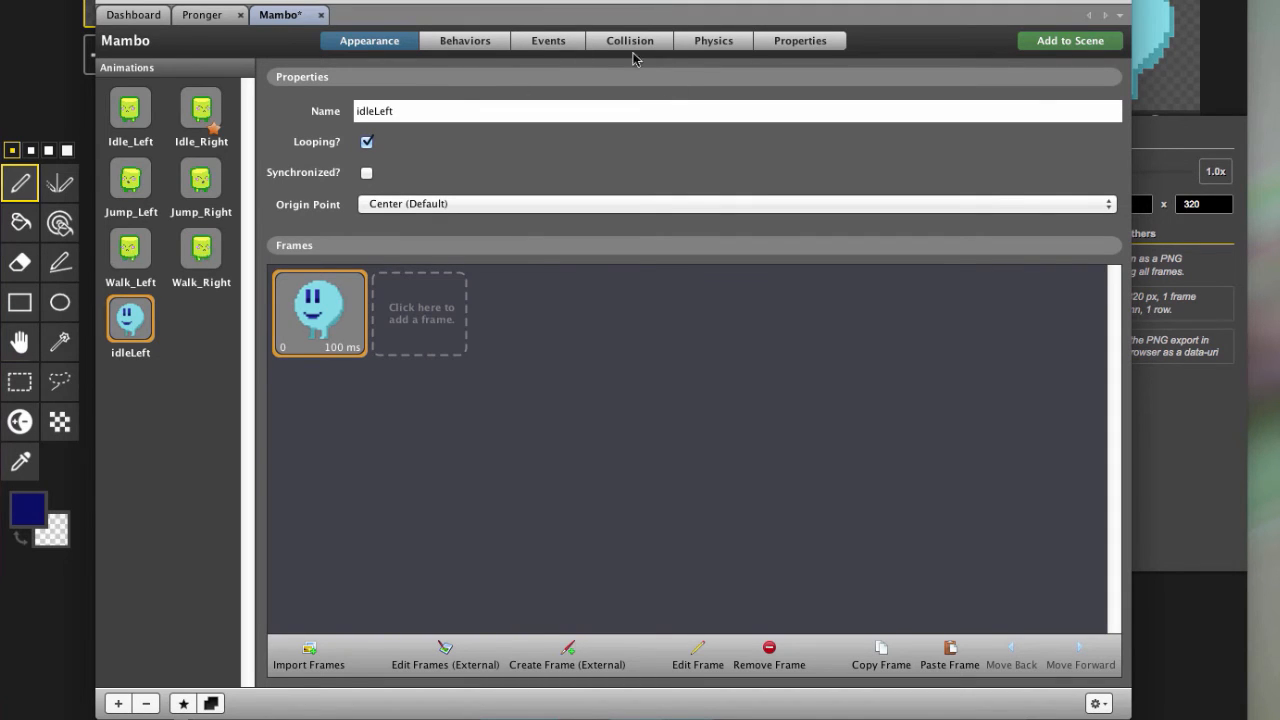
# Set the Walking behavior's Idle Left Animation to the idleLeft animation.
pyautogui.click(470, 41)
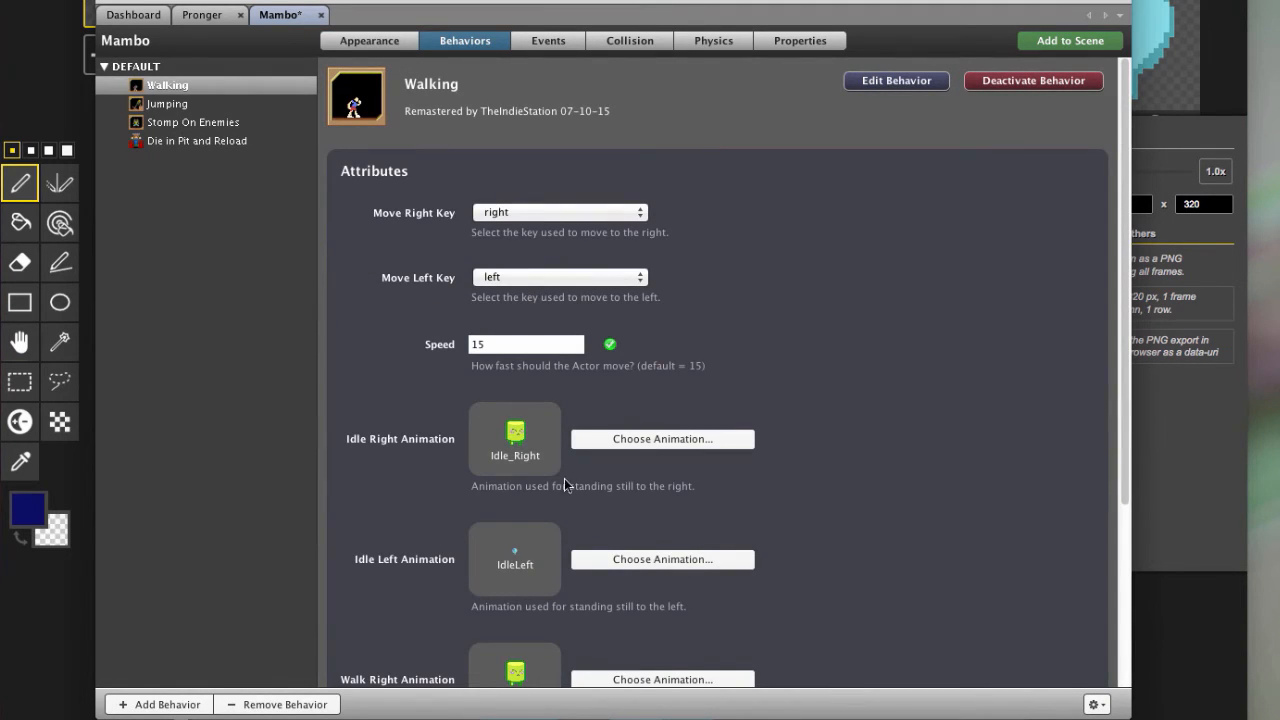
pyautogui.click(643, 559)
pyautogui.click(557, 257)
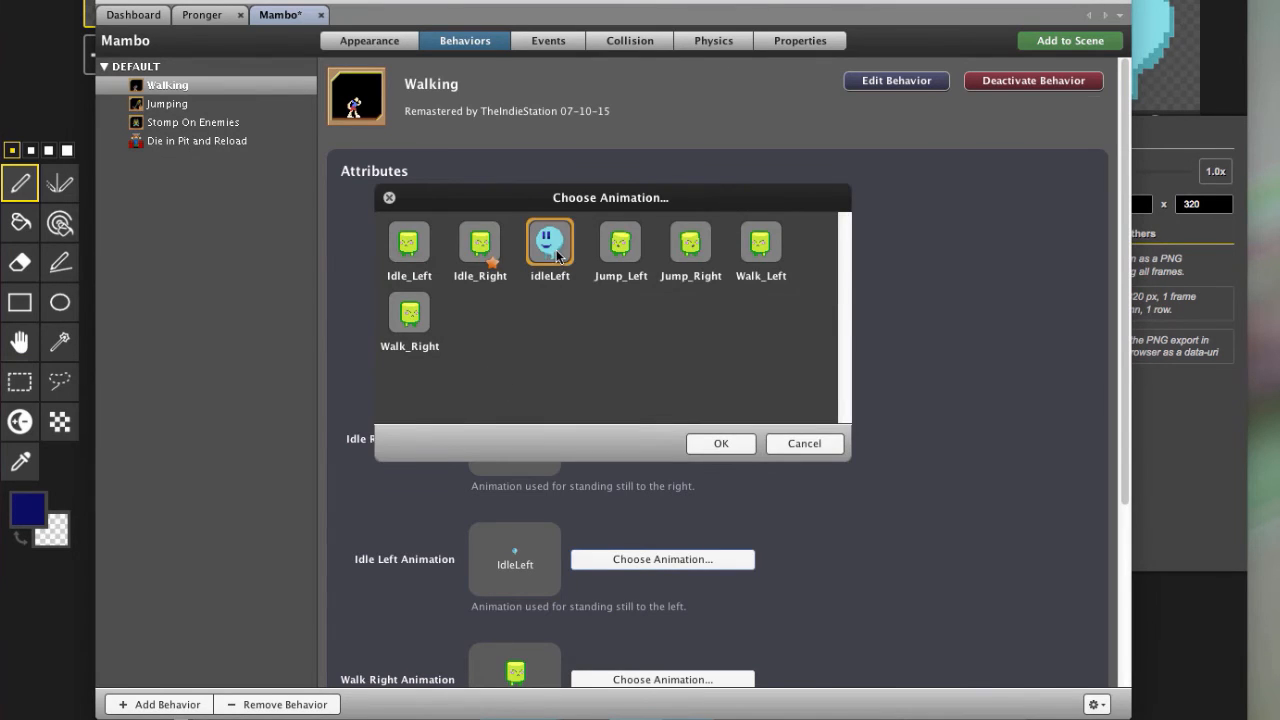
pyautogui.click(712, 445)
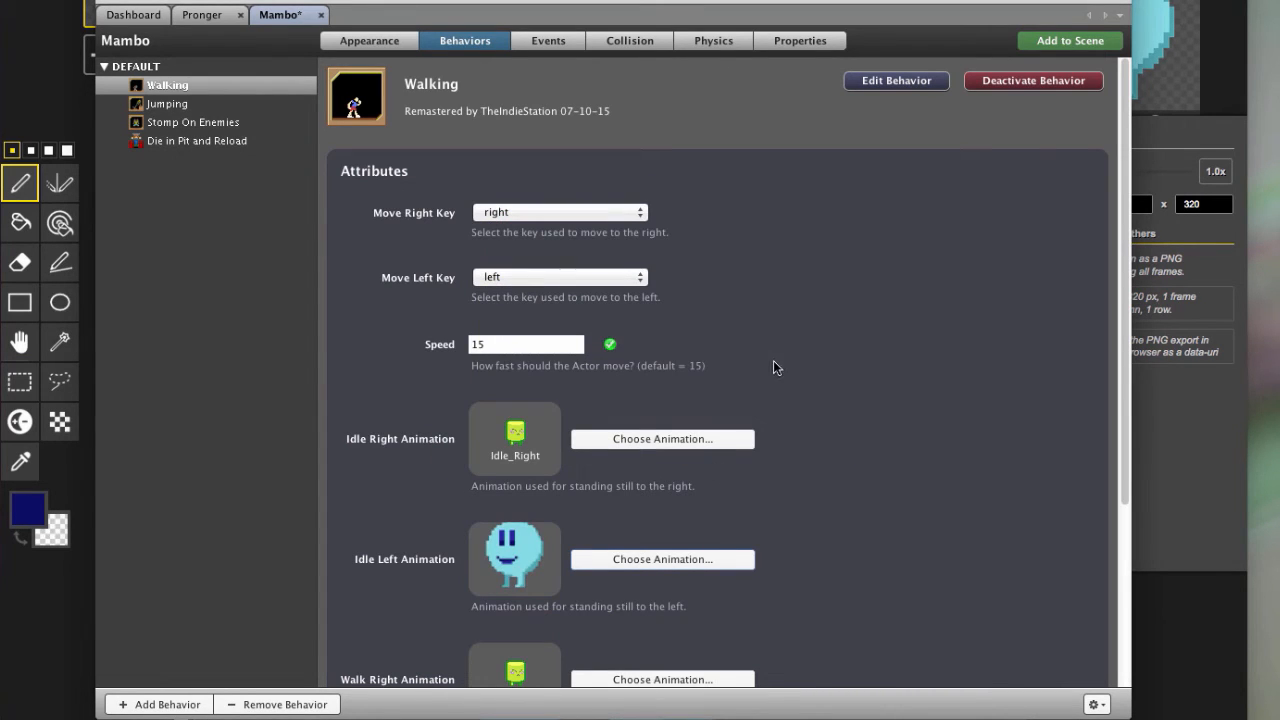
# Test the game, moving the character right and left to check its idle-left animation.
pyautogui.click(1055, 38)
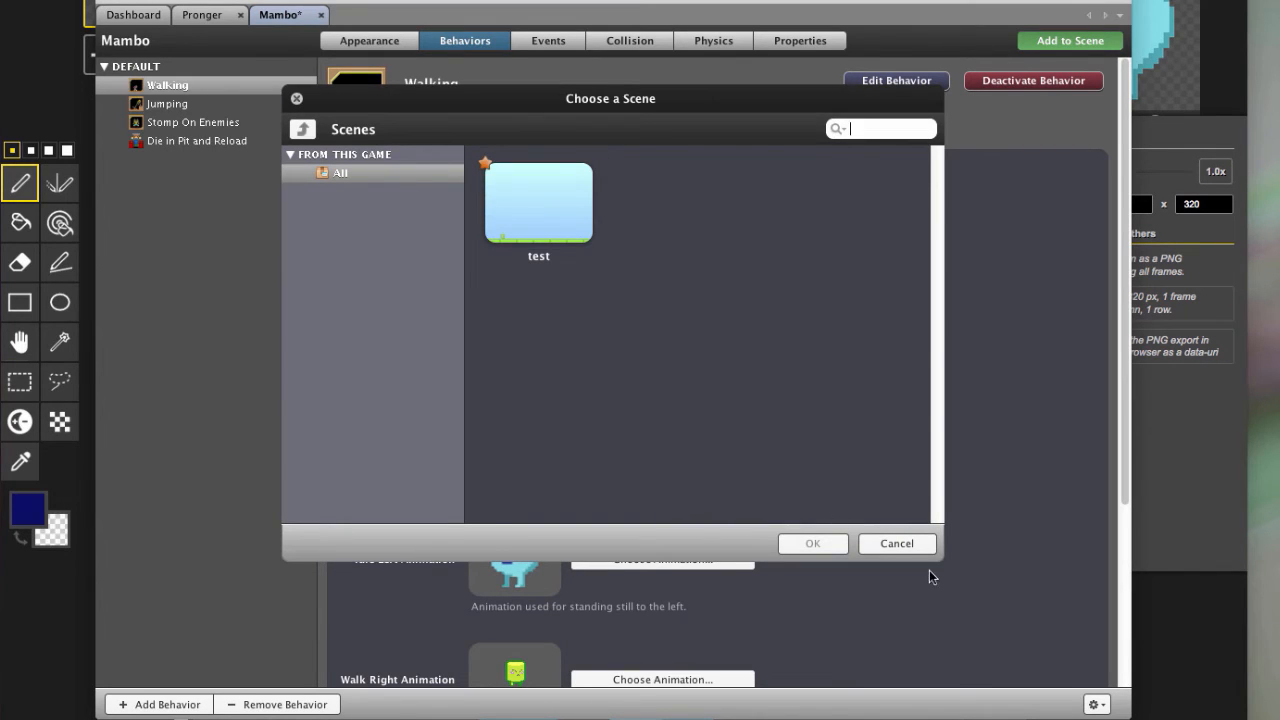
pyautogui.click(905, 545)
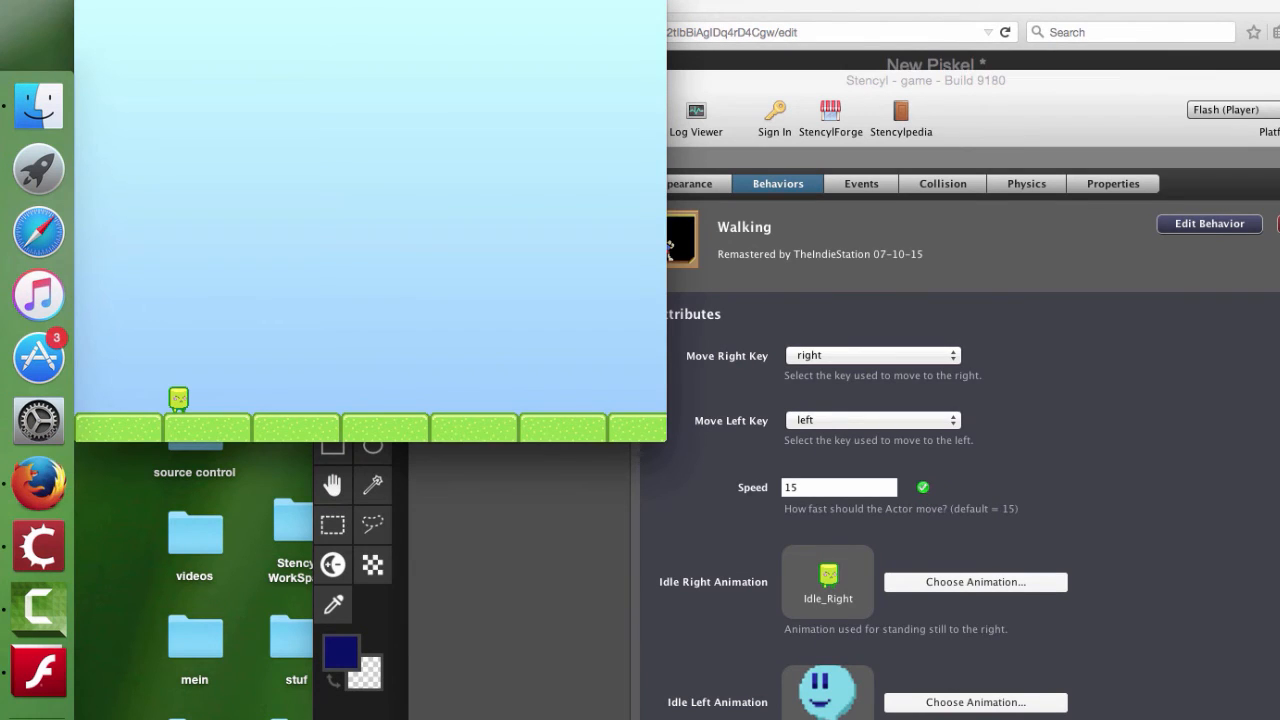
pyautogui.press('Right')
pyautogui.press('Left')
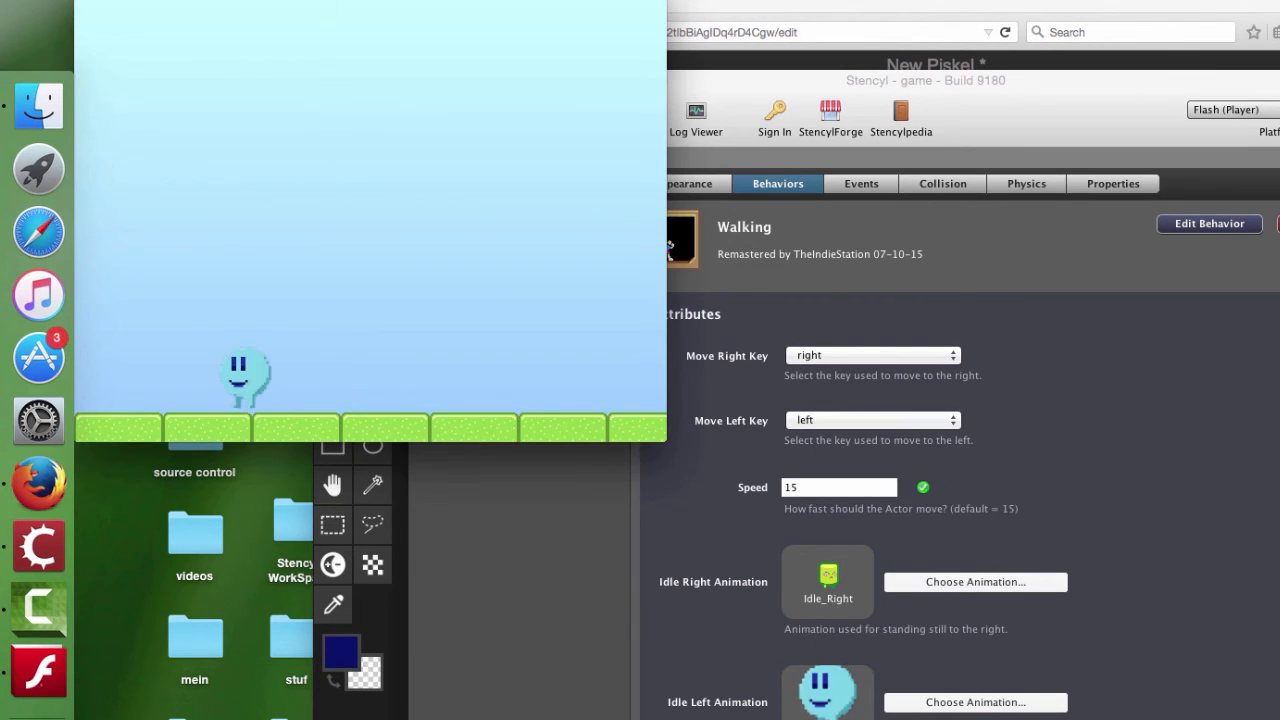
pyautogui.press('Left')
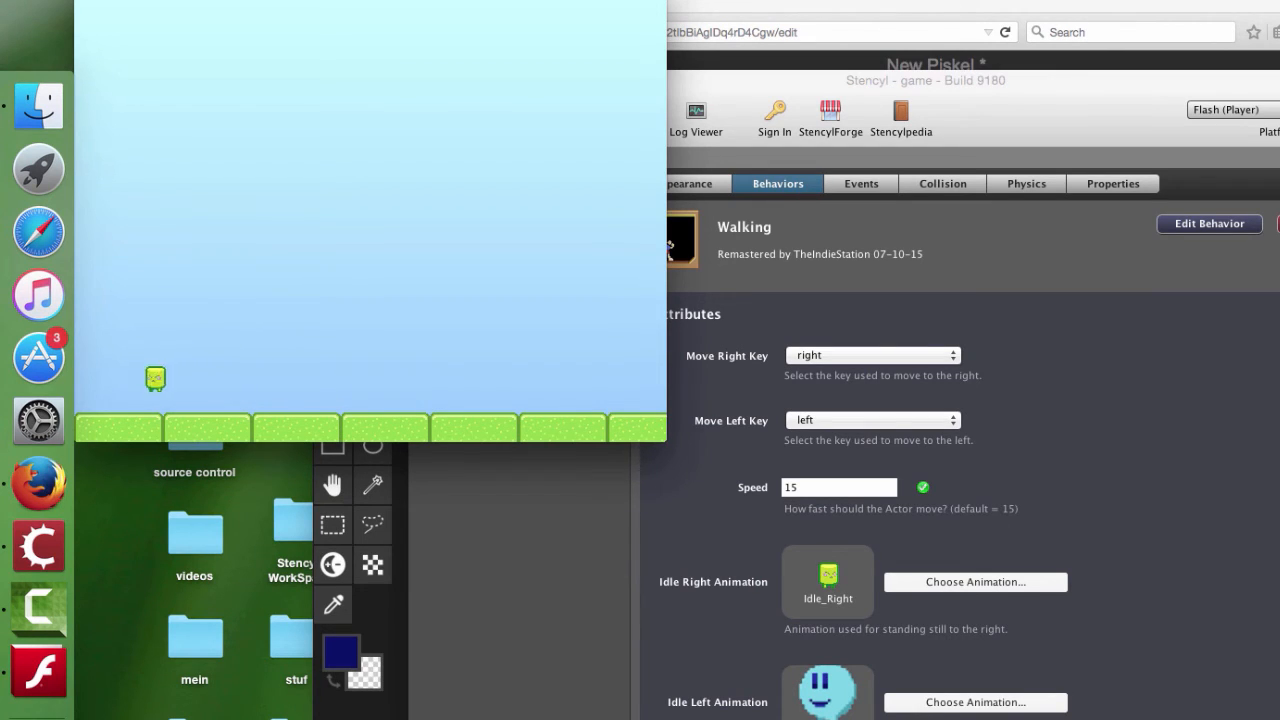
pyautogui.press('Right')
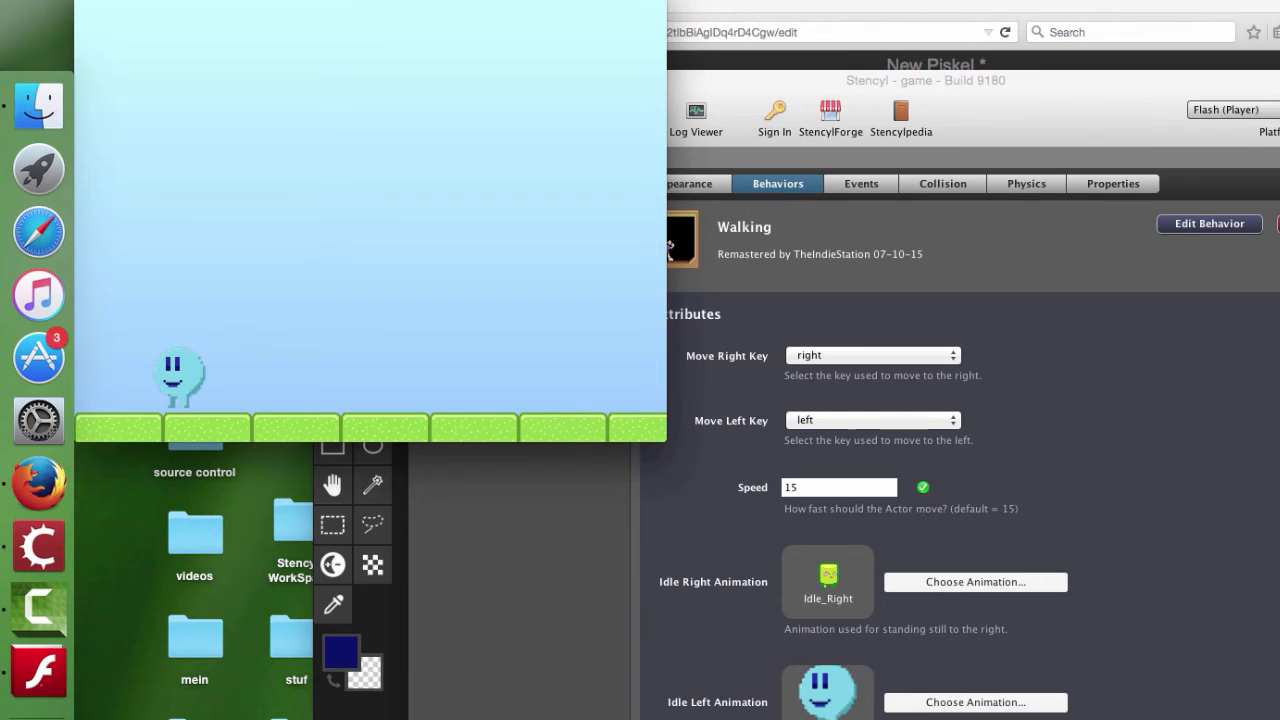
# Return to the Mambo actor in Stencyl and select the collision box of the idleLeft animation.
pyautogui.click(1044, 242)
pyautogui.click(943, 183)
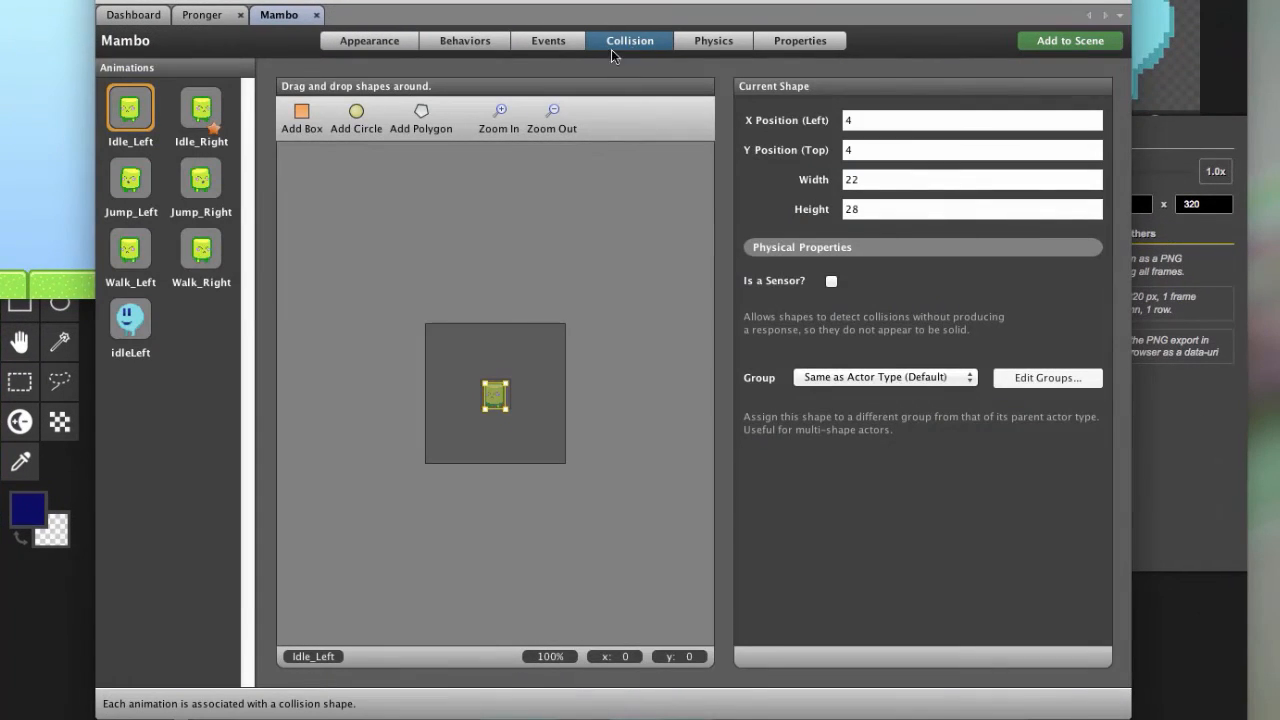
pyautogui.click(128, 322)
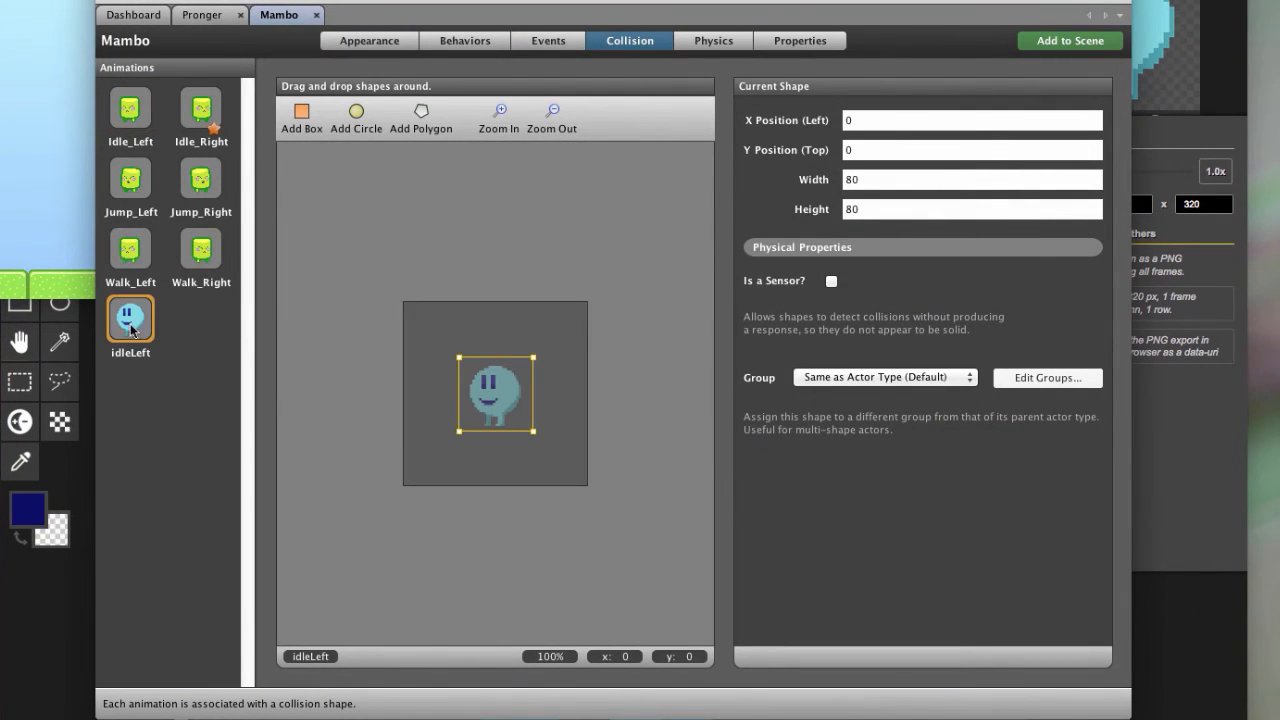
pyautogui.click(456, 437)
pyautogui.click(463, 432)
# Set the idleLeft collision box's width to 70 and its height to 75.
pyautogui.doubleClick(873, 180)
pyautogui.write('70')
pyautogui.click(856, 209)
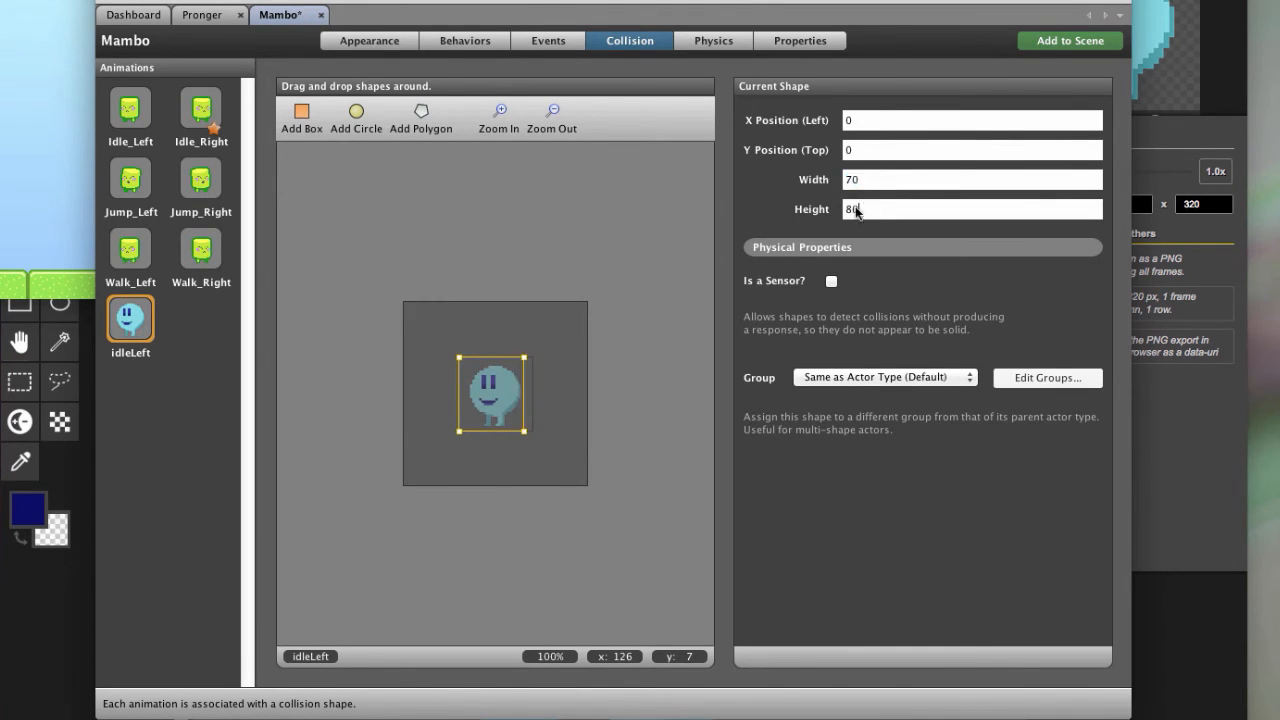
pyautogui.doubleClick(856, 209)
pyautogui.write('70')
pyautogui.click(870, 180)
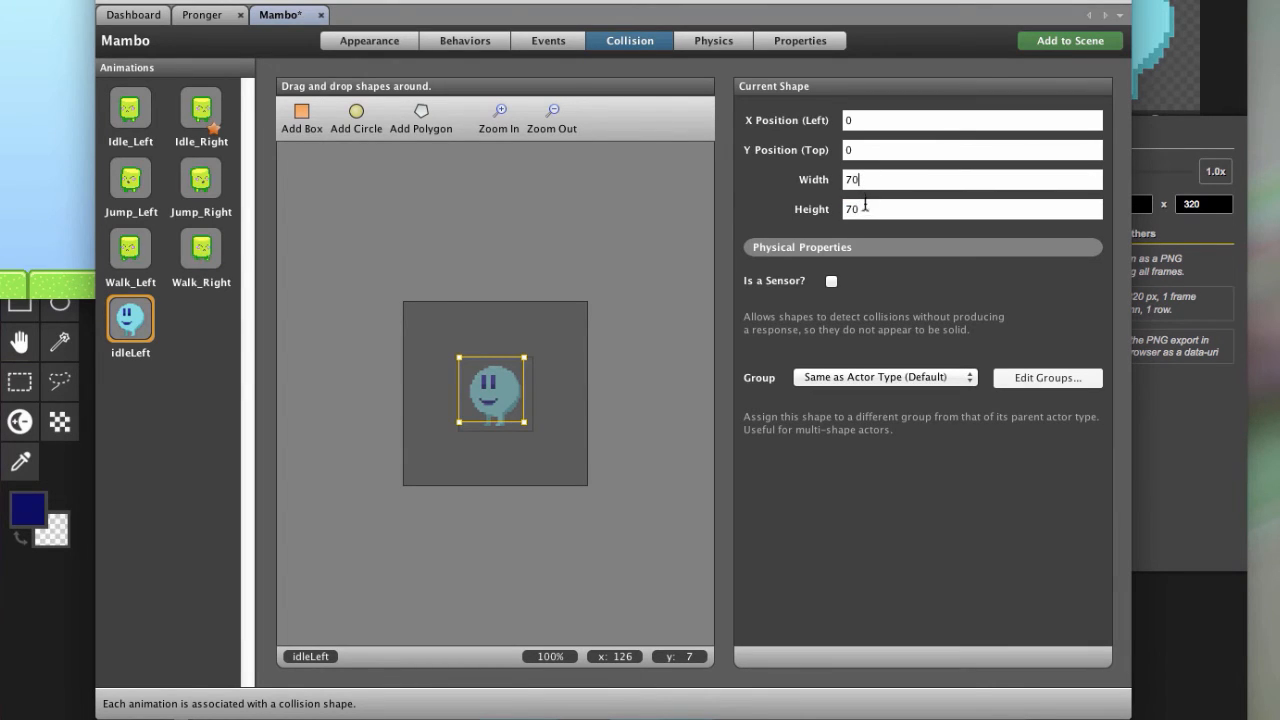
pyautogui.press('Tab')
pyautogui.click(867, 180)
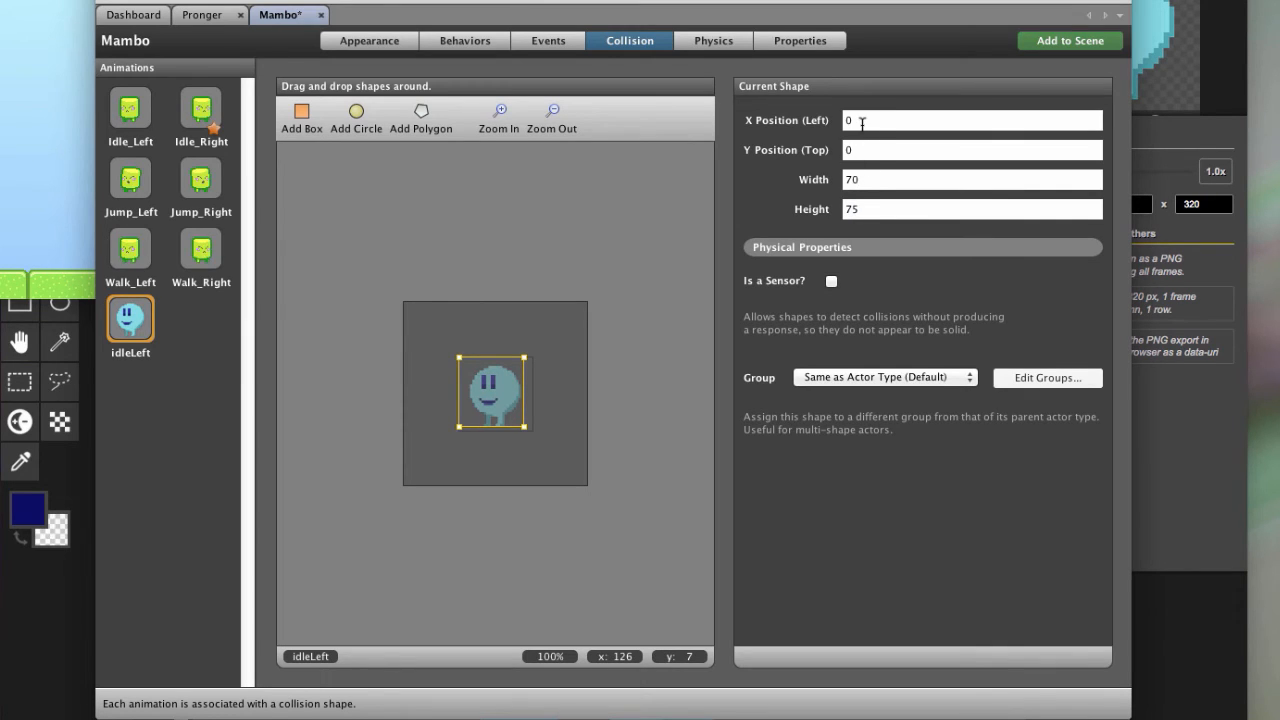
# Set the X and Y position of the idleLeft collision box to 10 each.
pyautogui.click(856, 121)
pyautogui.click(858, 150)
pyautogui.write('10')
pyautogui.click(863, 122)
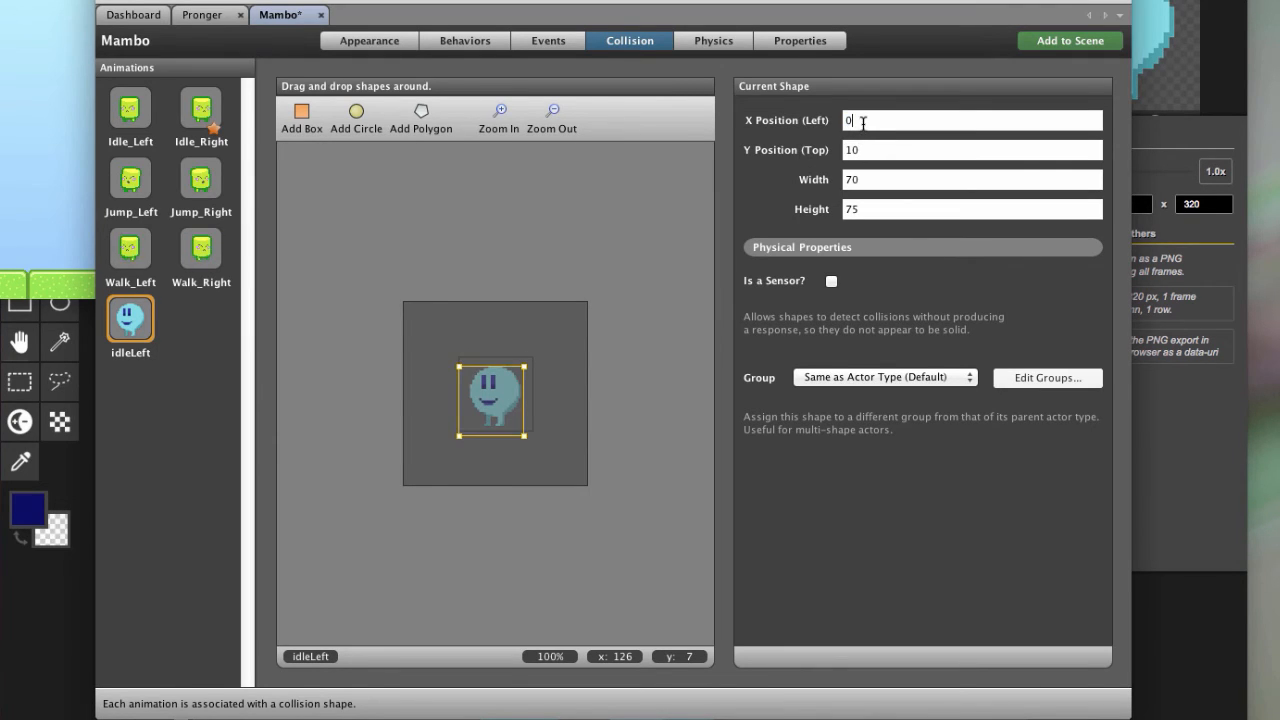
pyautogui.moveTo(866, 123); pyautogui.dragTo(830, 124)
pyautogui.write('12')
pyautogui.click(878, 150)
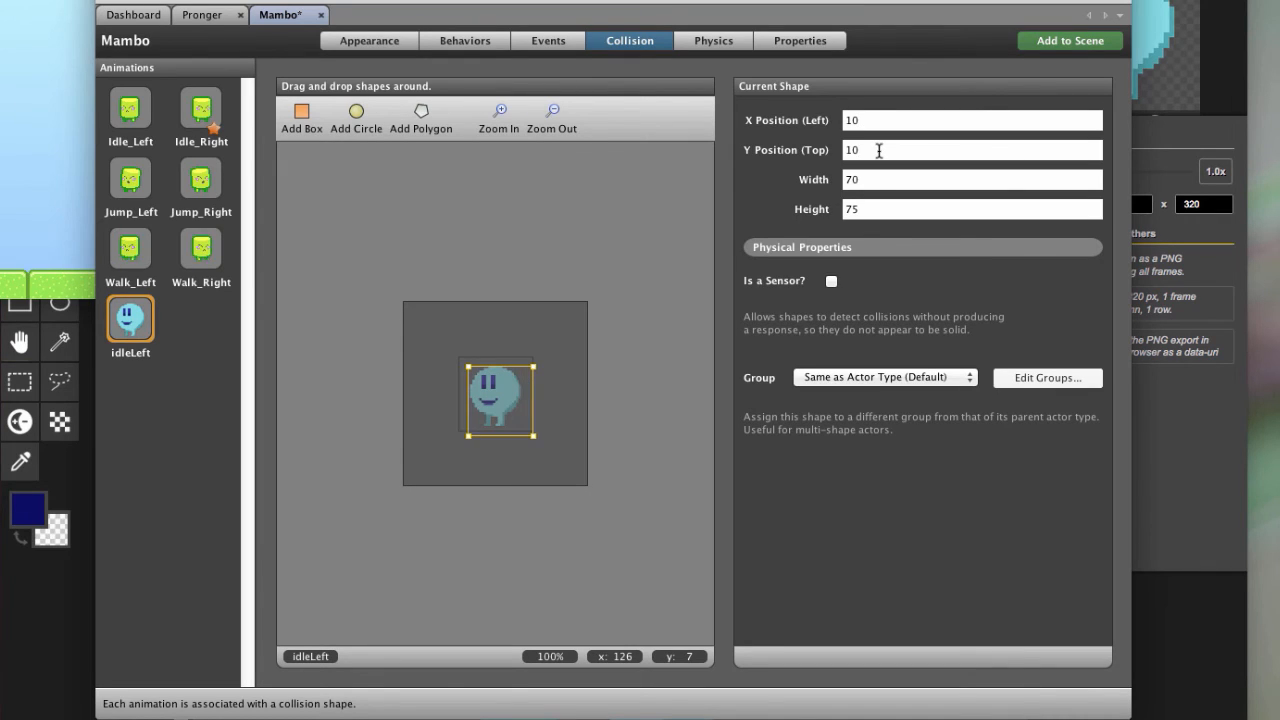
# Set the idleLeft collision box's width to 60 and its height to 65.
pyautogui.moveTo(862, 180); pyautogui.dragTo(812, 183)
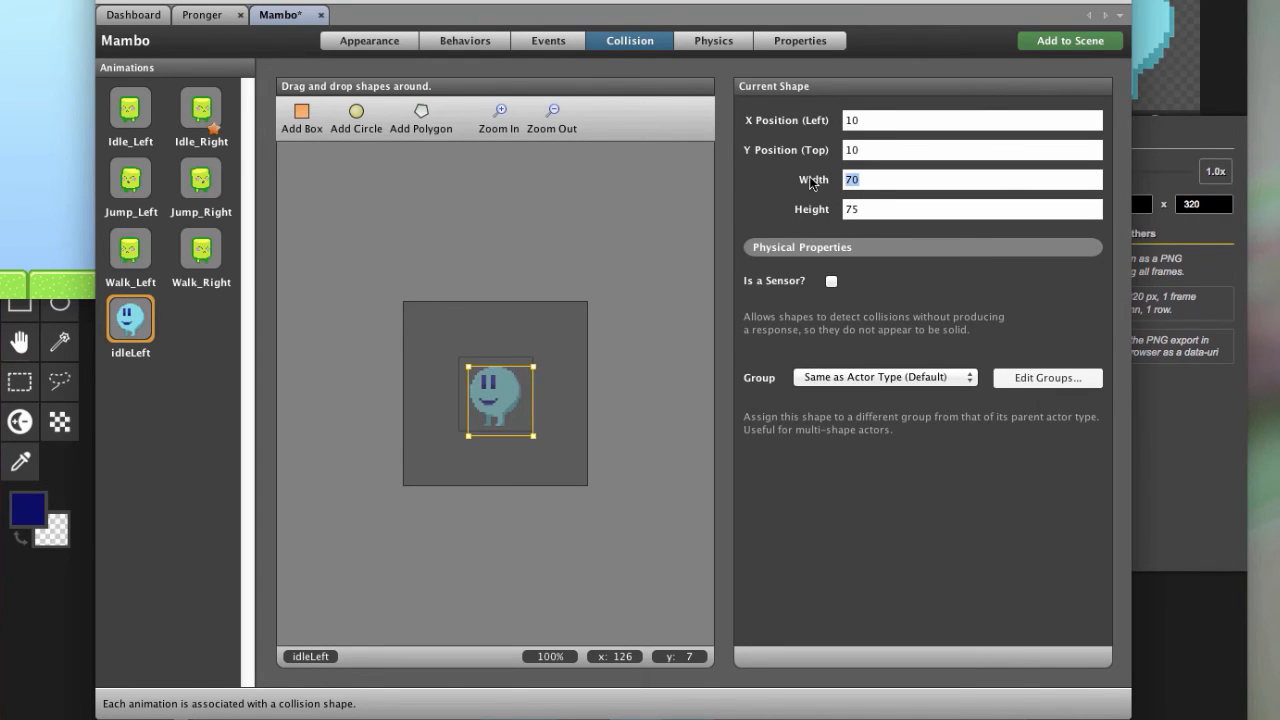
pyautogui.write('50')
pyautogui.press('Tab')
pyautogui.moveTo(866, 180); pyautogui.dragTo(799, 178)
pyautogui.write('60')
pyautogui.press('Tab')
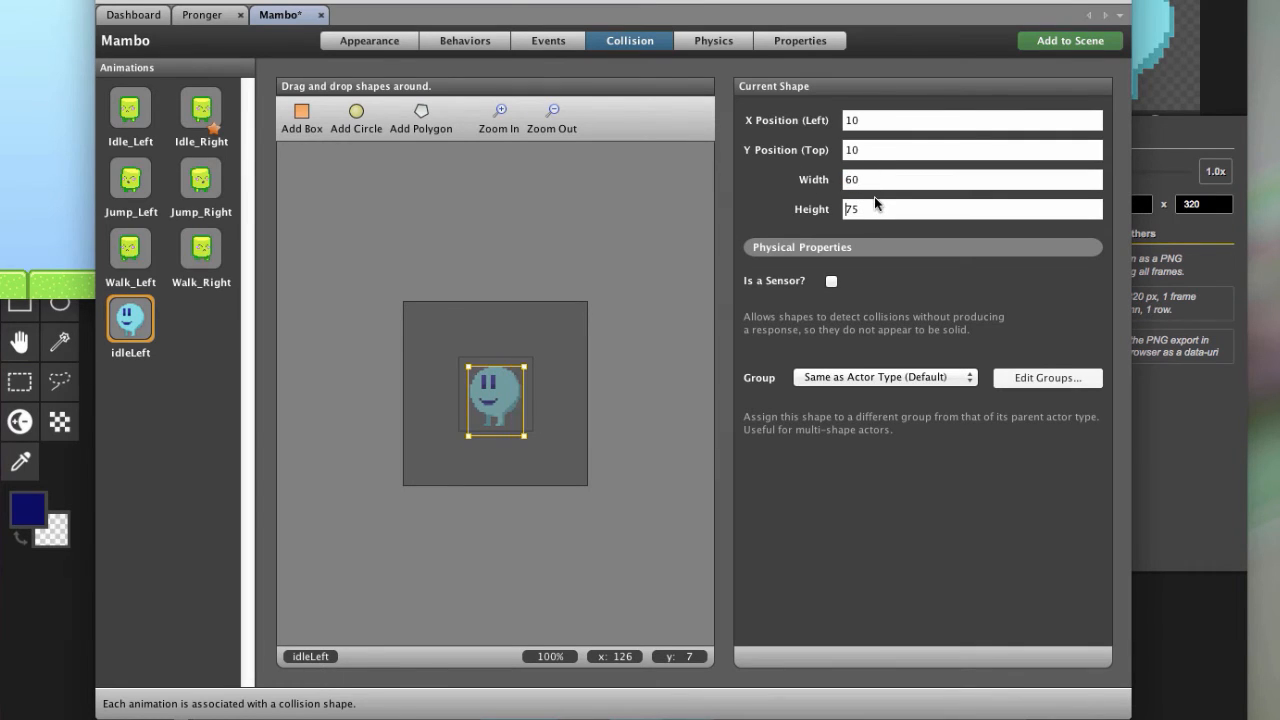
pyautogui.moveTo(874, 205); pyautogui.dragTo(828, 210)
pyautogui.write('65')
pyautogui.click(868, 180)
# Save the Mambo actor and test the game with the adjusted collision box.
pyautogui.click(372, 42)
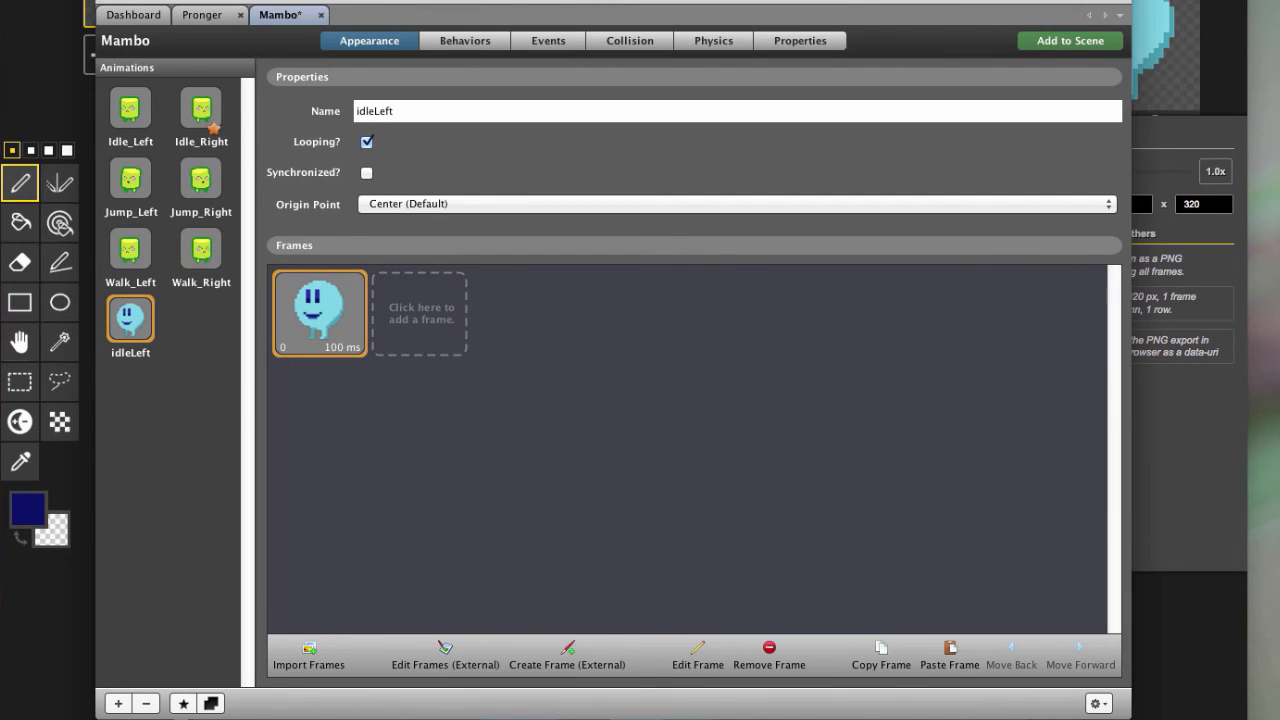
pyautogui.press('super+s')
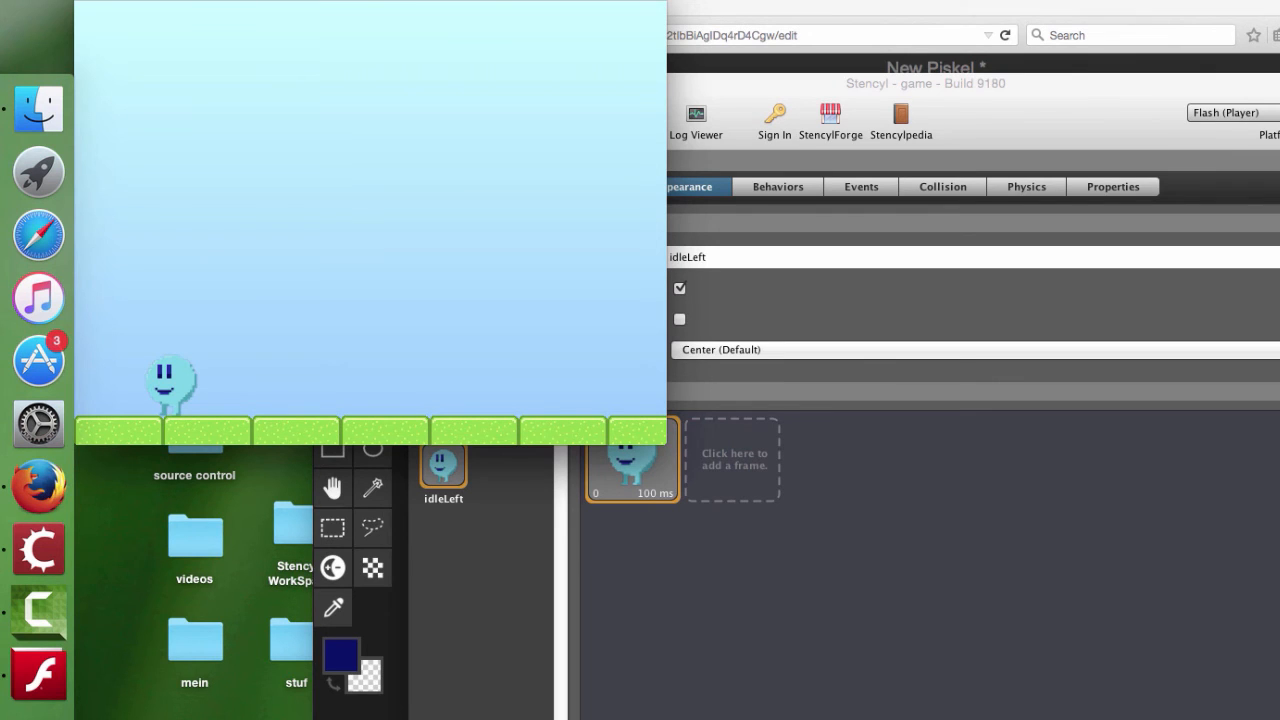
pyautogui.click(87, 1)
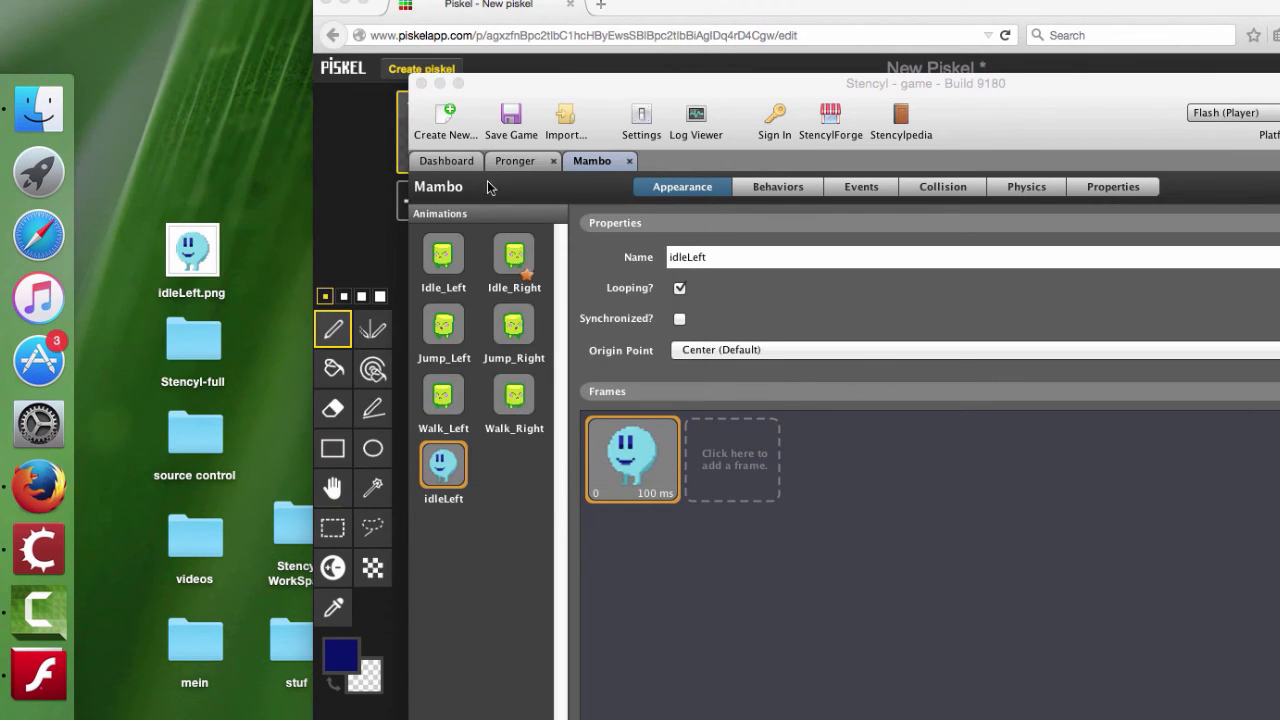
# Switch to Piskel and flip the character sprite horizontally so it faces right.
pyautogui.press('super+Tab')
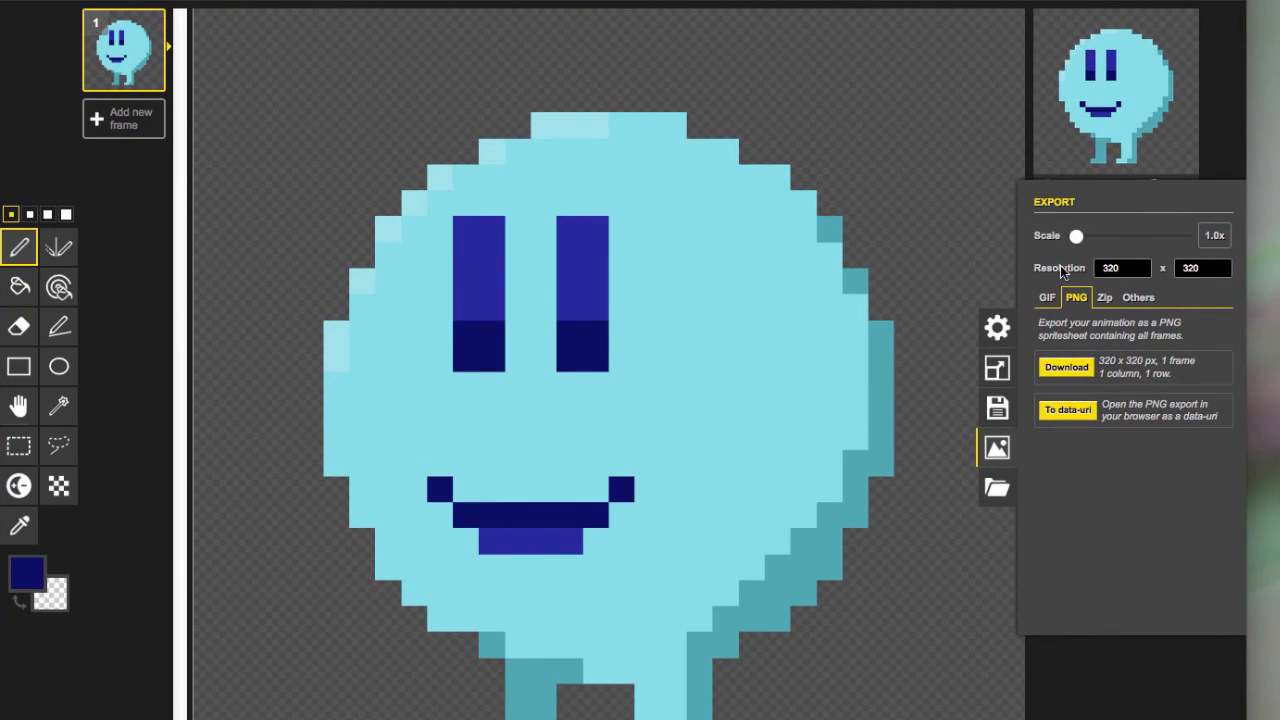
pyautogui.click(996, 328)
pyautogui.click(994, 328)
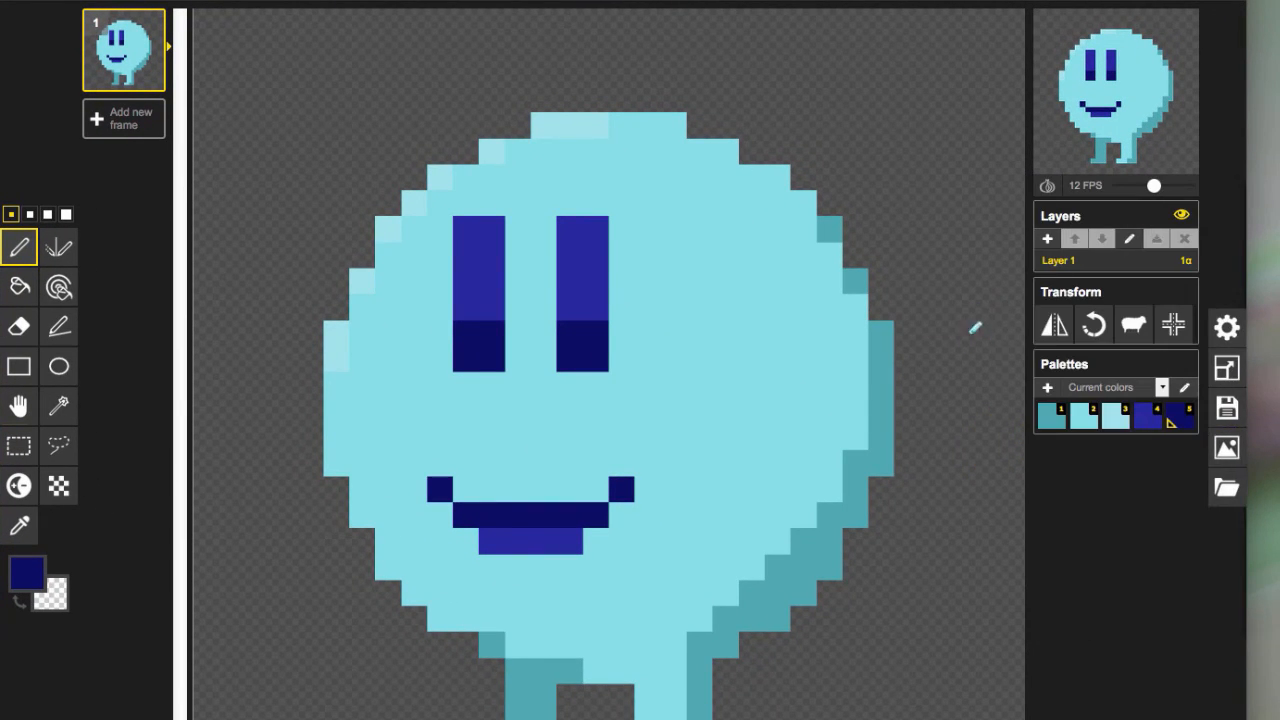
pyautogui.click(1056, 325)
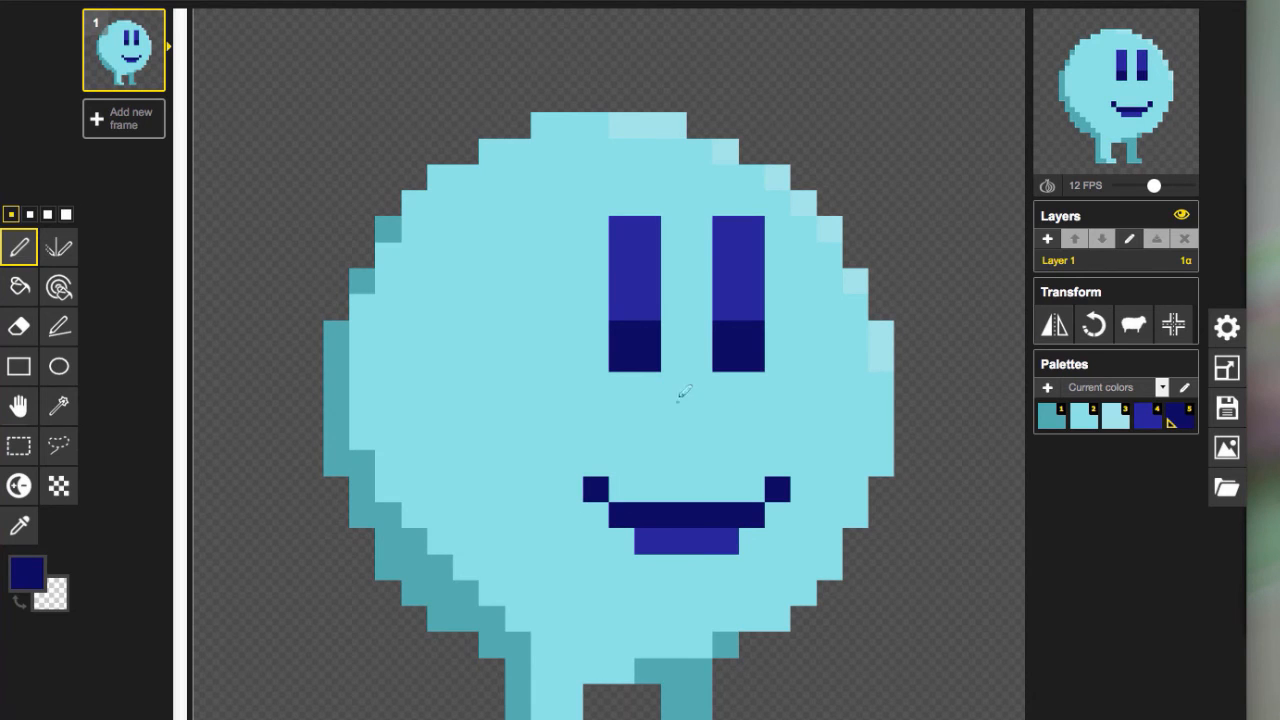
# Export the flipped sprite as a 320 x 320 px PNG and save the file.
pyautogui.click(1226, 450)
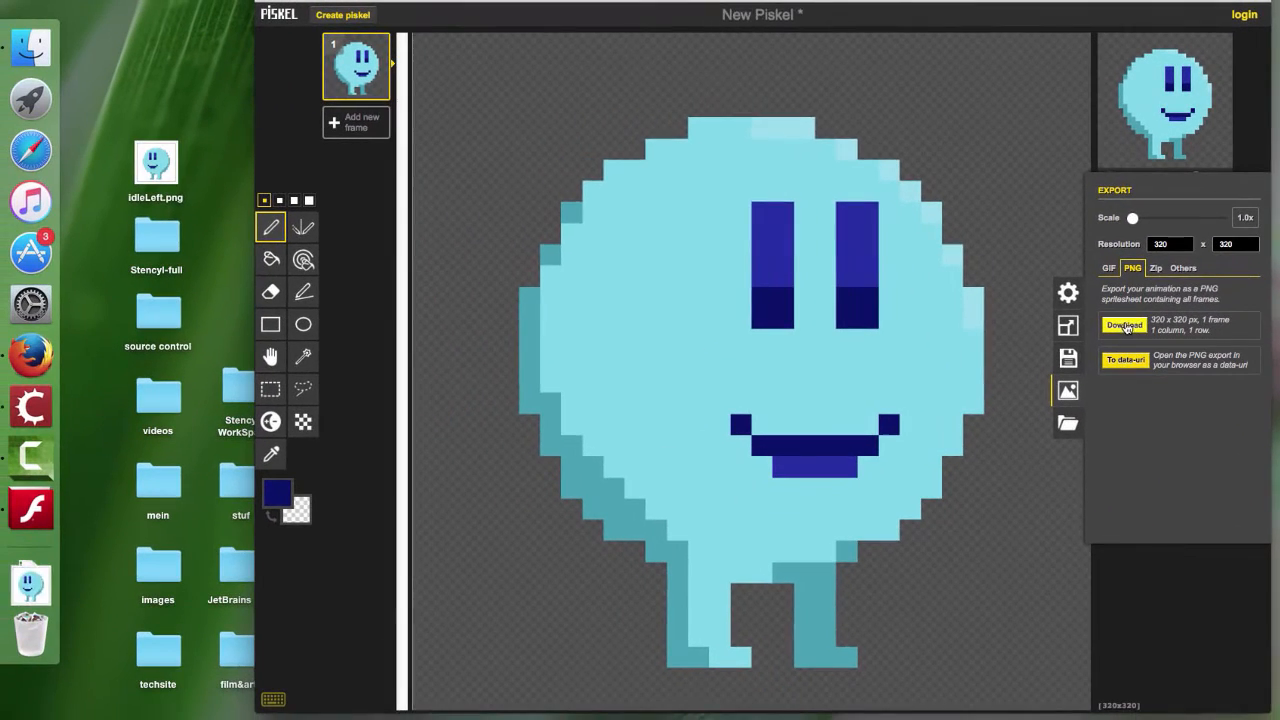
pyautogui.click(1066, 366)
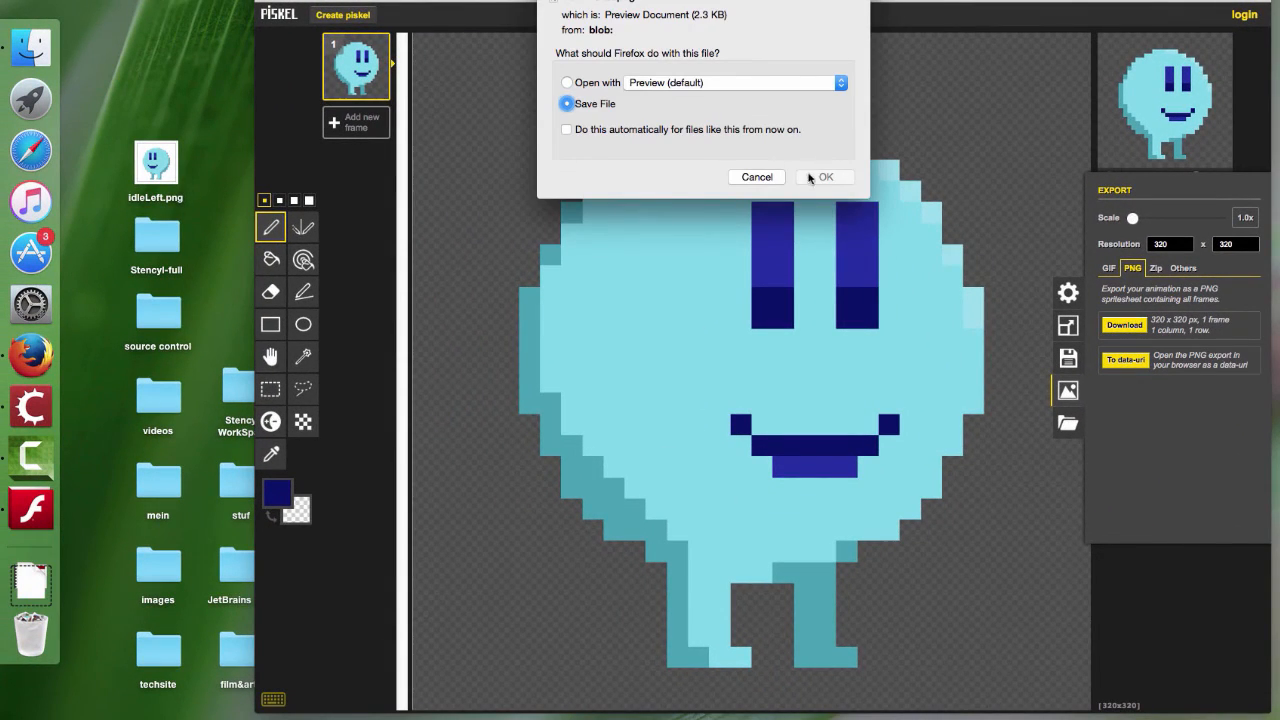
pyautogui.click(823, 177)
# Move the downloaded New Piskel.png to the desktop above idleLeft.png and rename it idleRight.png.
pyautogui.click(32, 585)
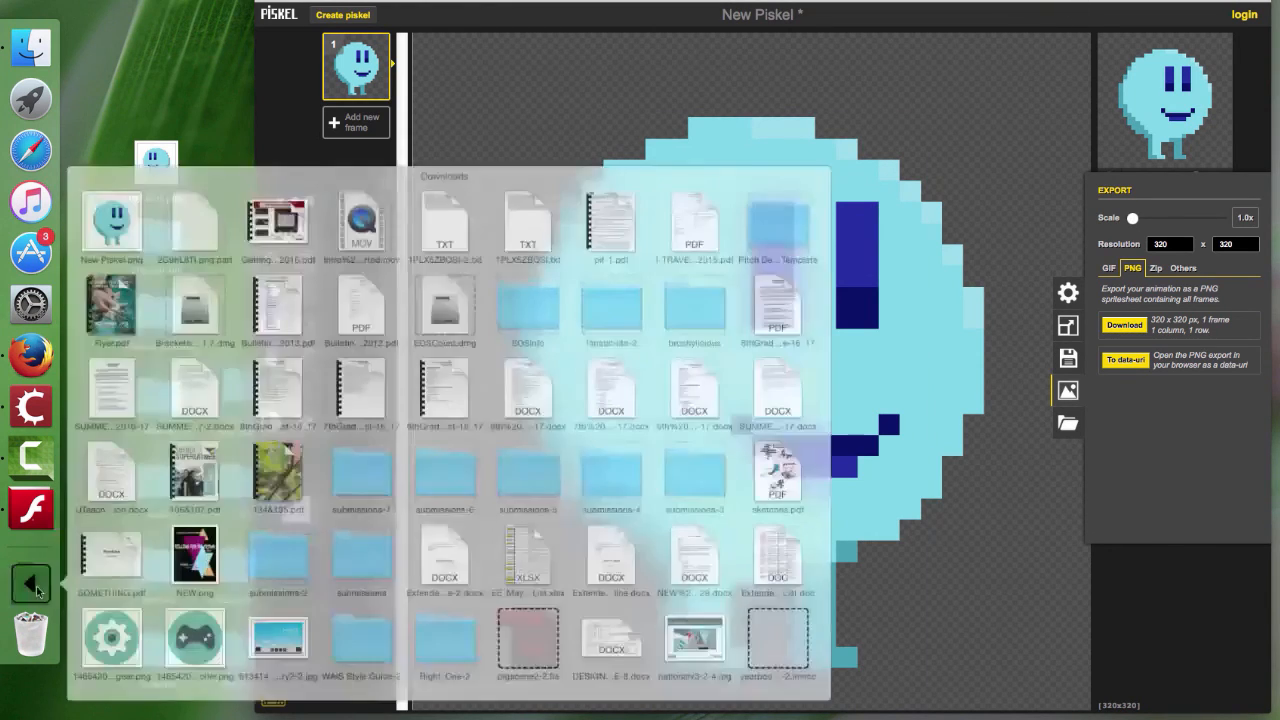
pyautogui.moveTo(112, 215); pyautogui.dragTo(160, 96)
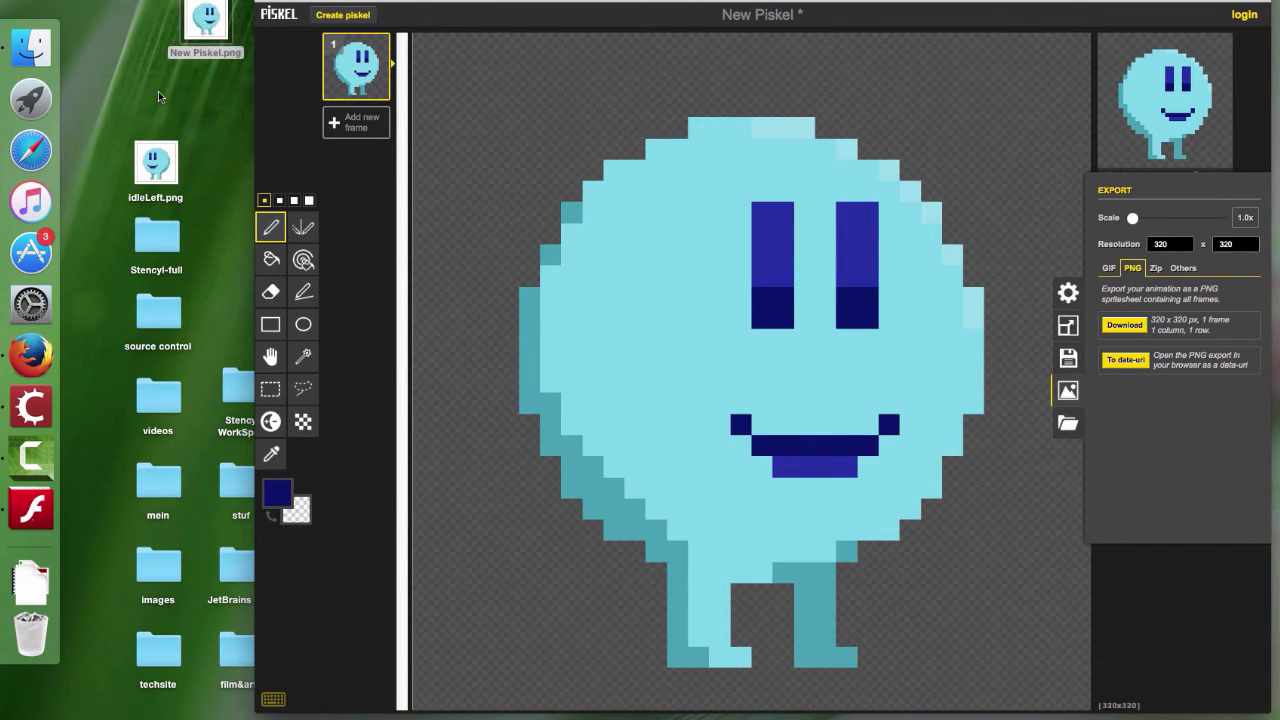
pyautogui.moveTo(198, 28); pyautogui.dragTo(146, 91)
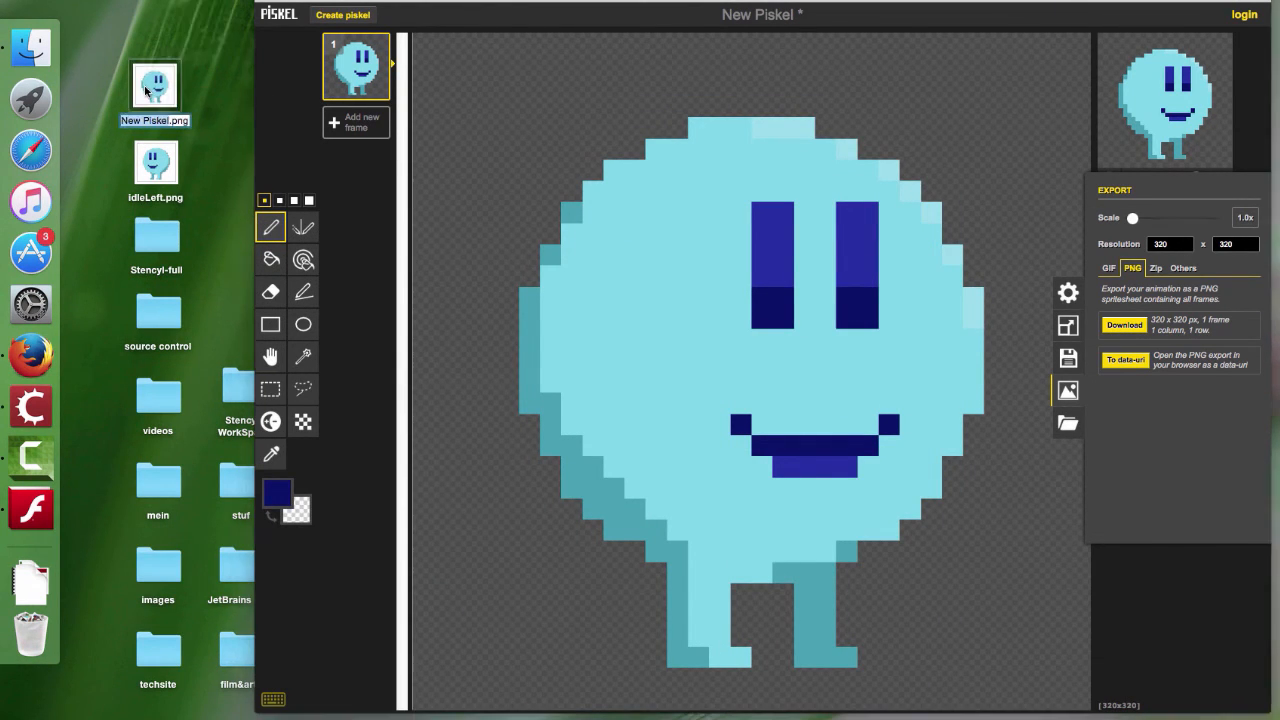
pyautogui.write('idleRight')
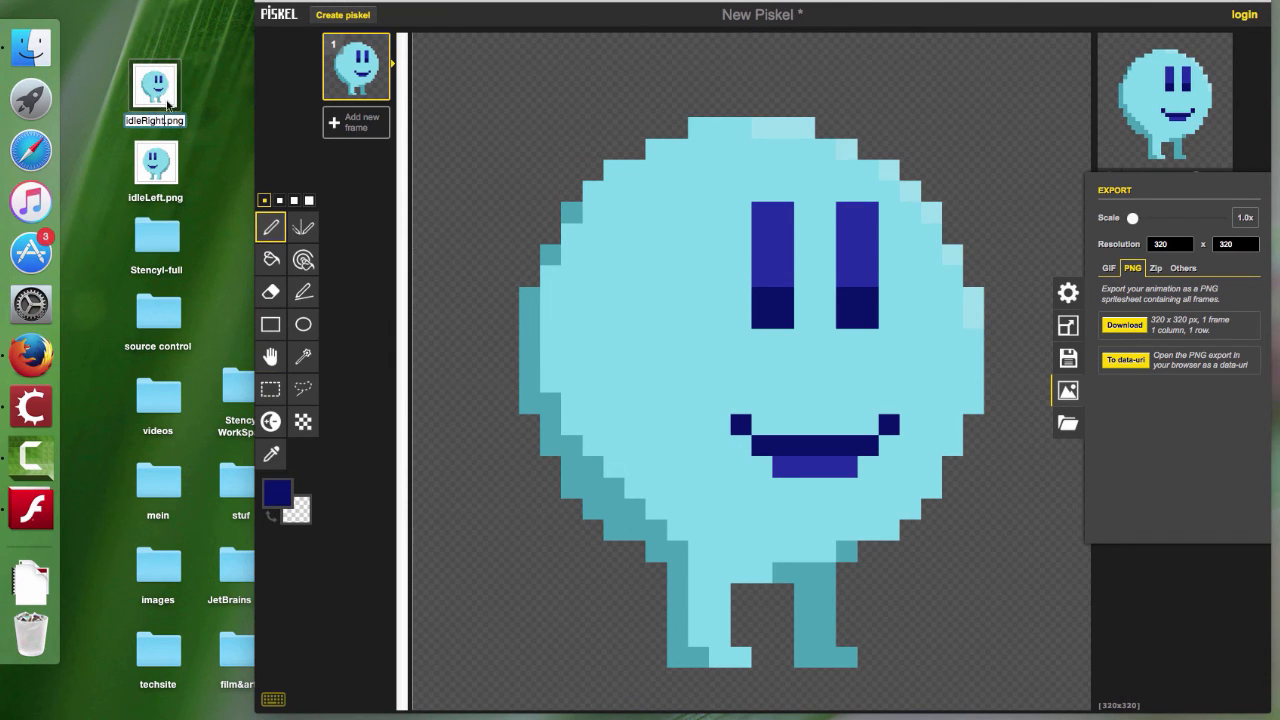
pyautogui.click(211, 131)
# Switch to Stencyl, add a new animation to the Mambo actor and name it idleRight.
pyautogui.click(36, 407)
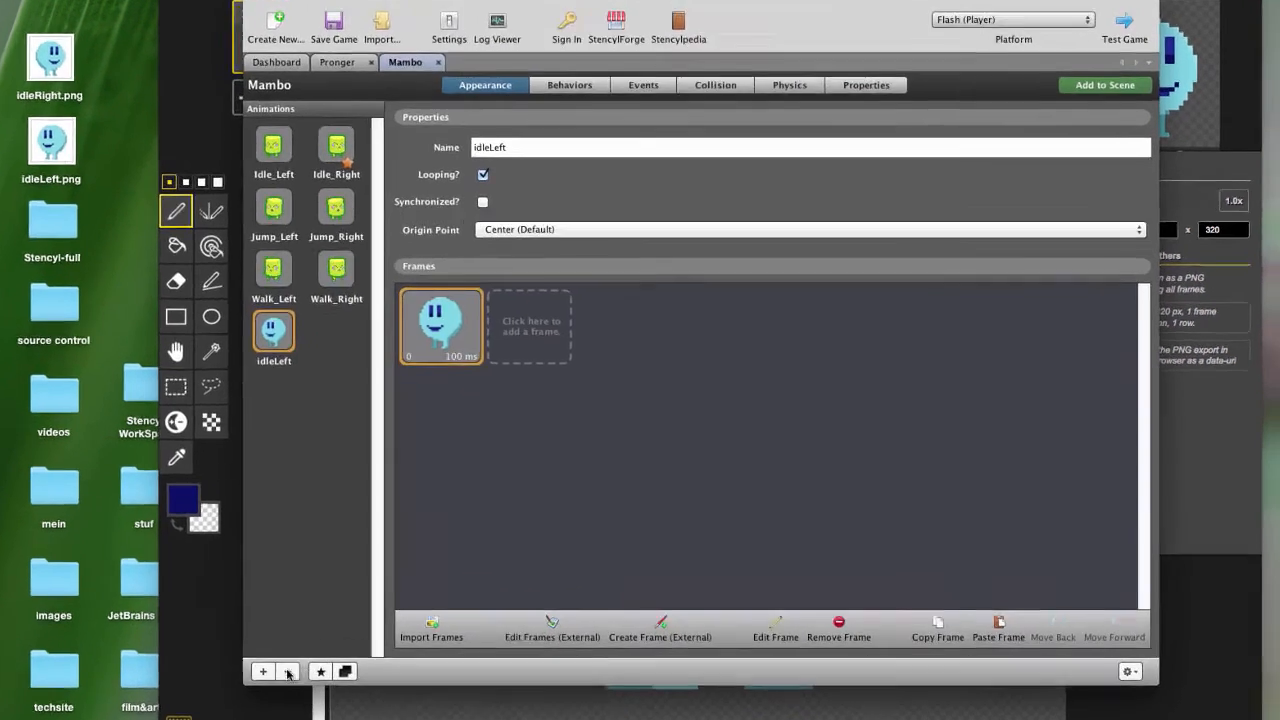
pyautogui.click(353, 651)
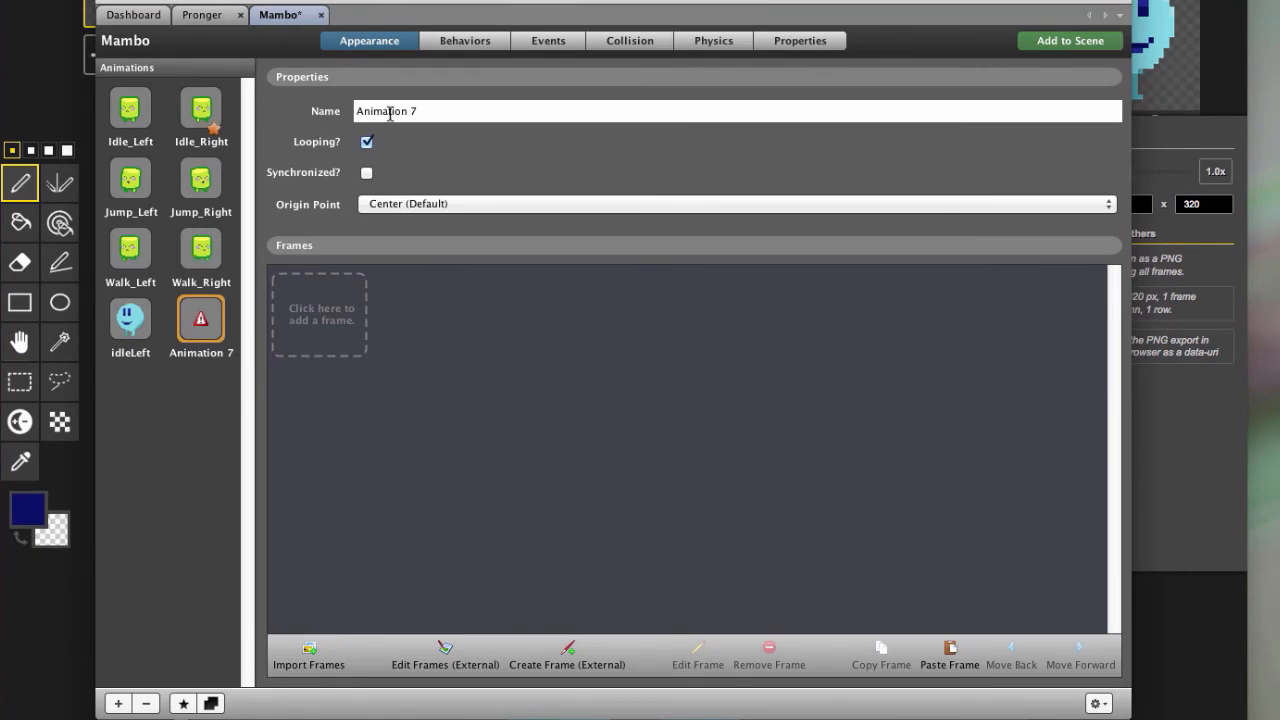
pyautogui.tripleClick(448, 107)
pyautogui.click(356, 110)
pyautogui.press('super+a')
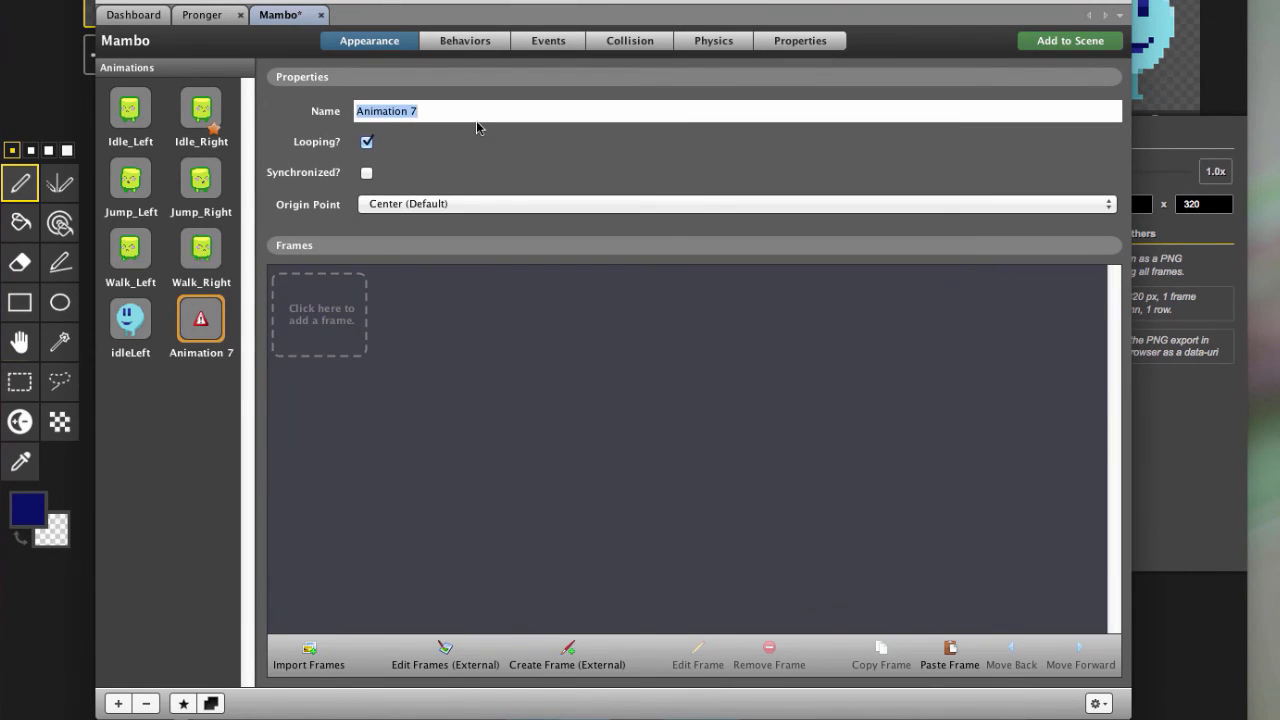
pyautogui.write('idleRight')
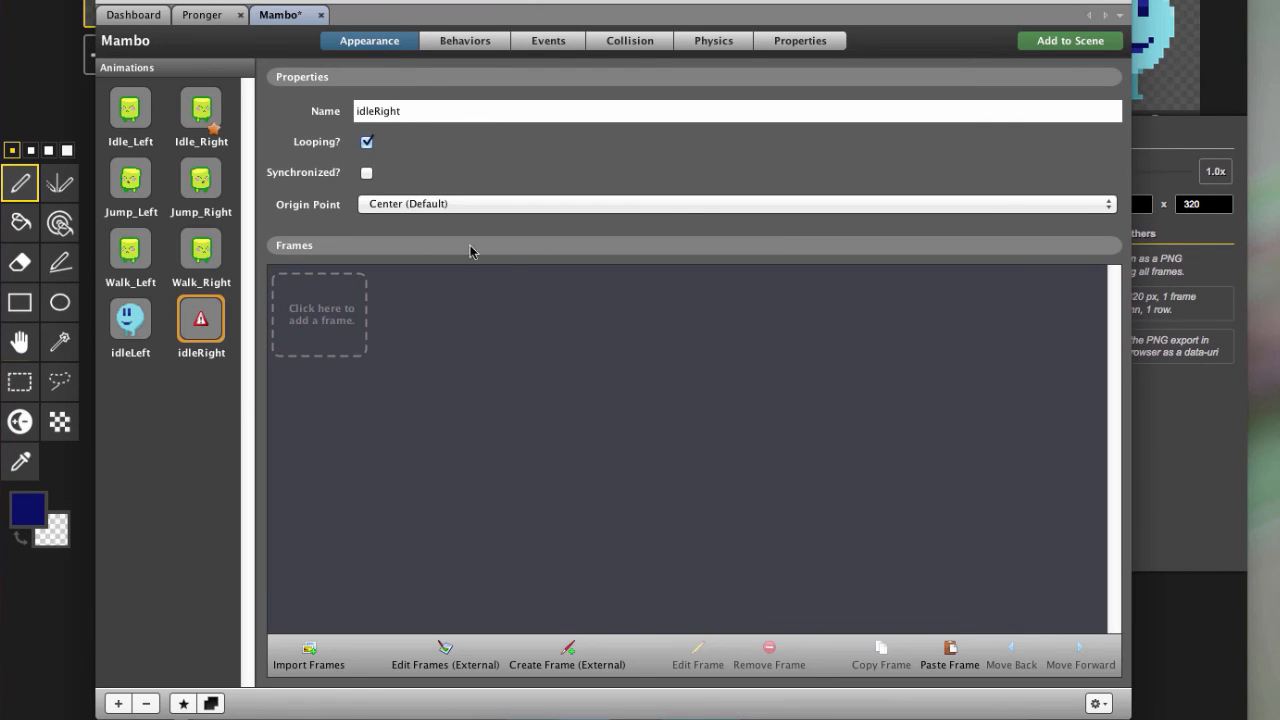
# Import idleRight.png from the desktop at 4x scale as the frame of the idleRight animation.
pyautogui.click(290, 323)
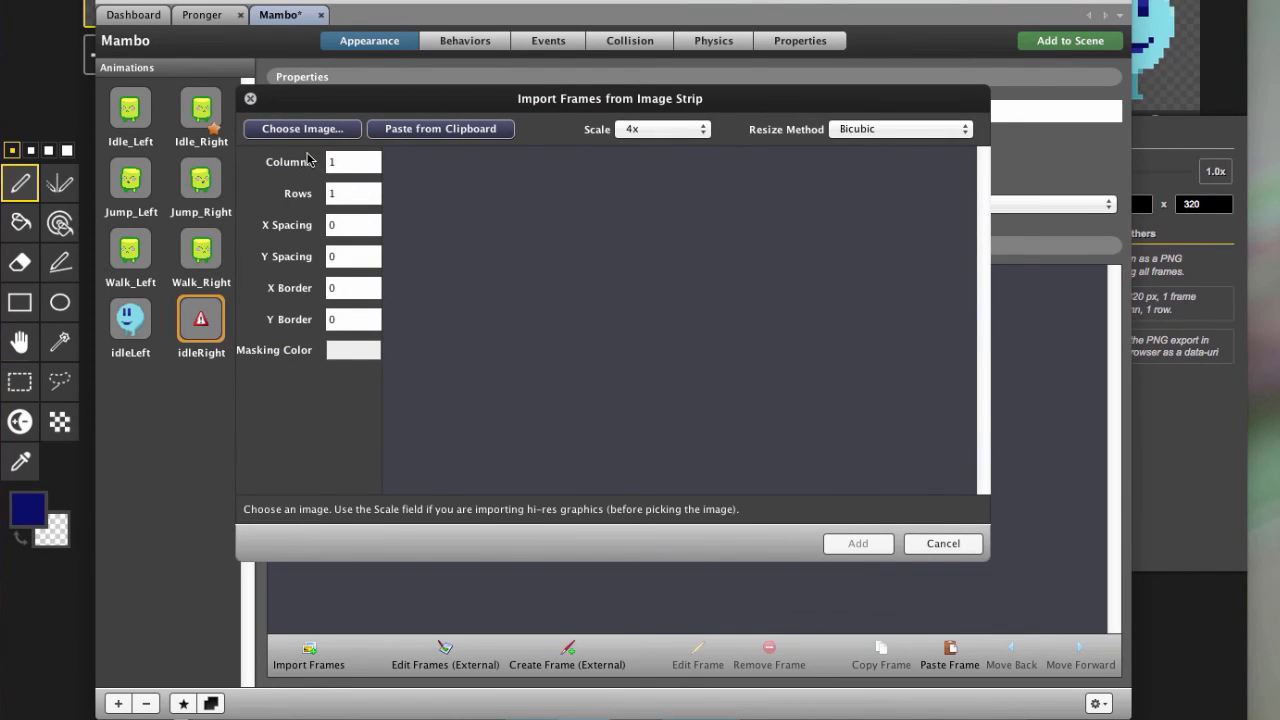
pyautogui.click(302, 129)
pyautogui.click(553, 66)
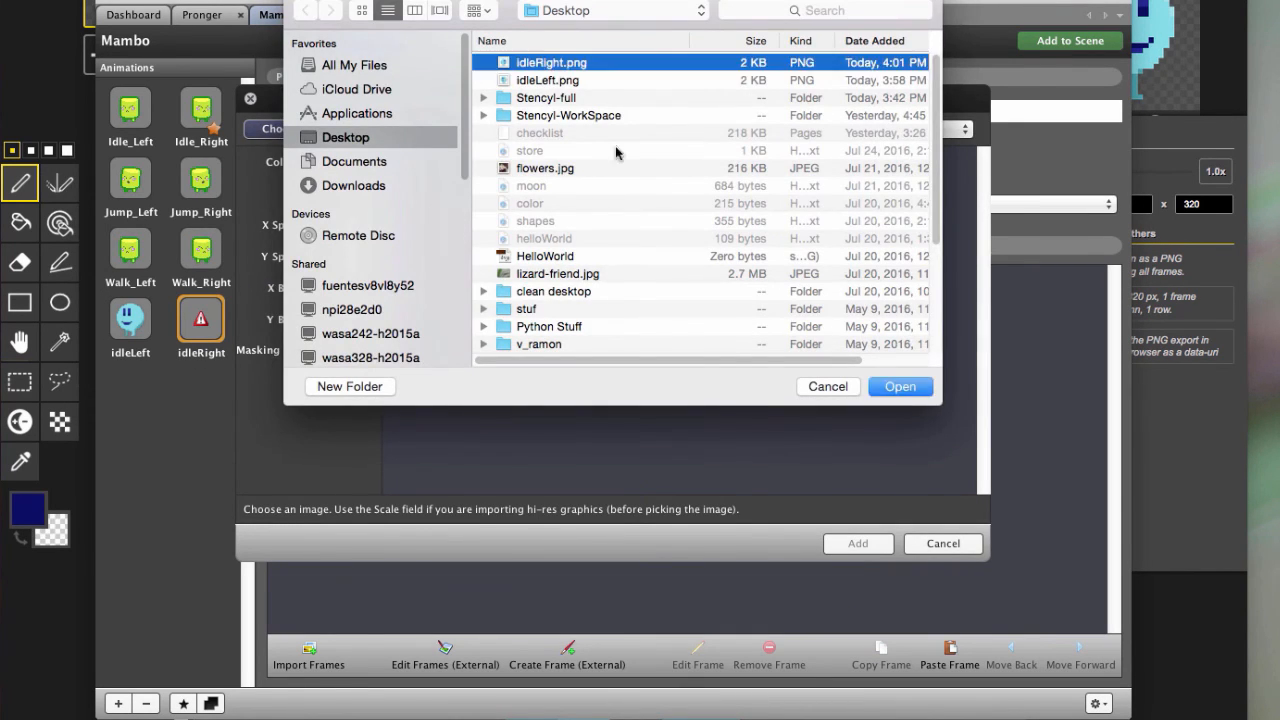
pyautogui.click(895, 387)
pyautogui.click(869, 544)
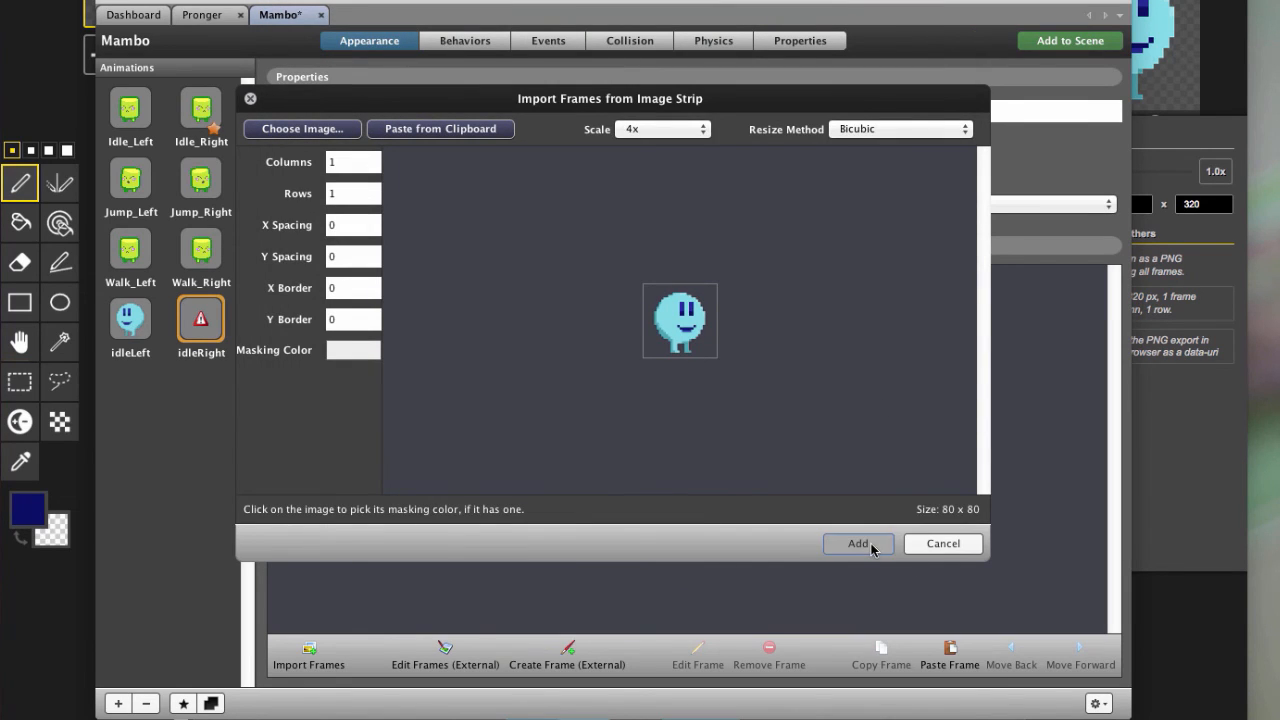
# Assign the idleRight animation as the Idle Right Animation in Mambo's Walking behavior.
pyautogui.click(452, 44)
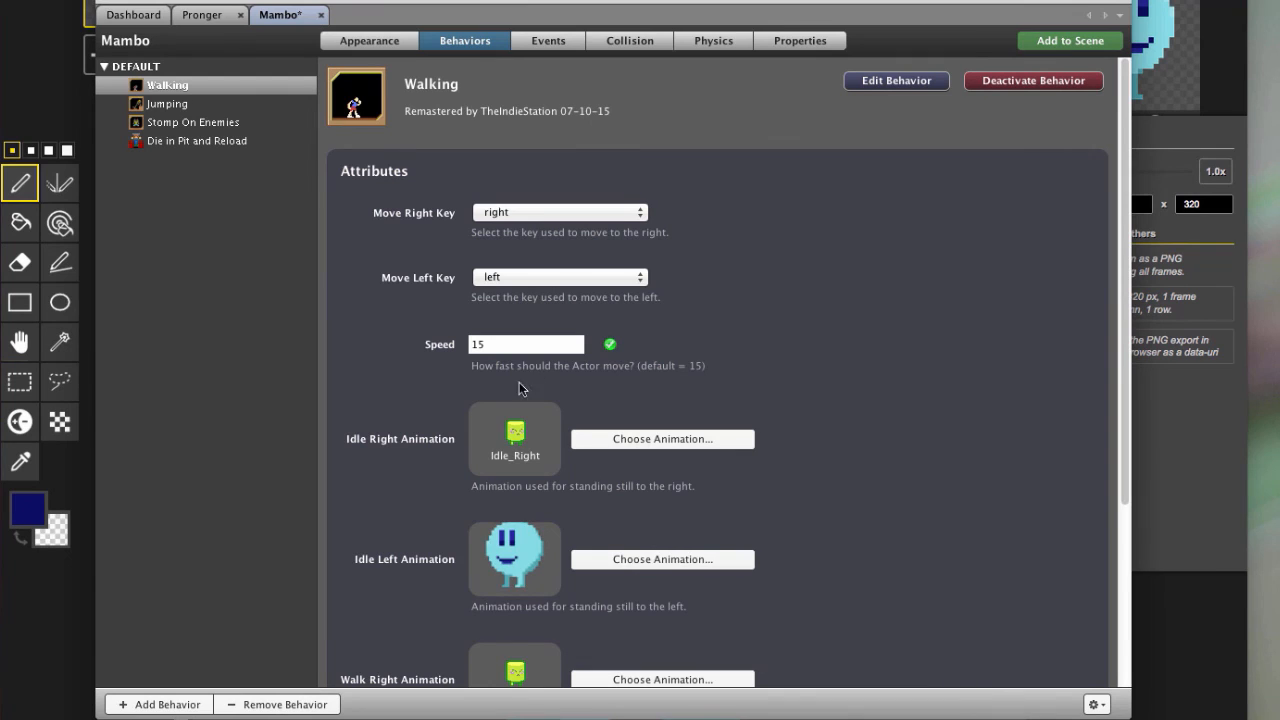
pyautogui.click(623, 440)
pyautogui.click(621, 241)
pyautogui.click(721, 443)
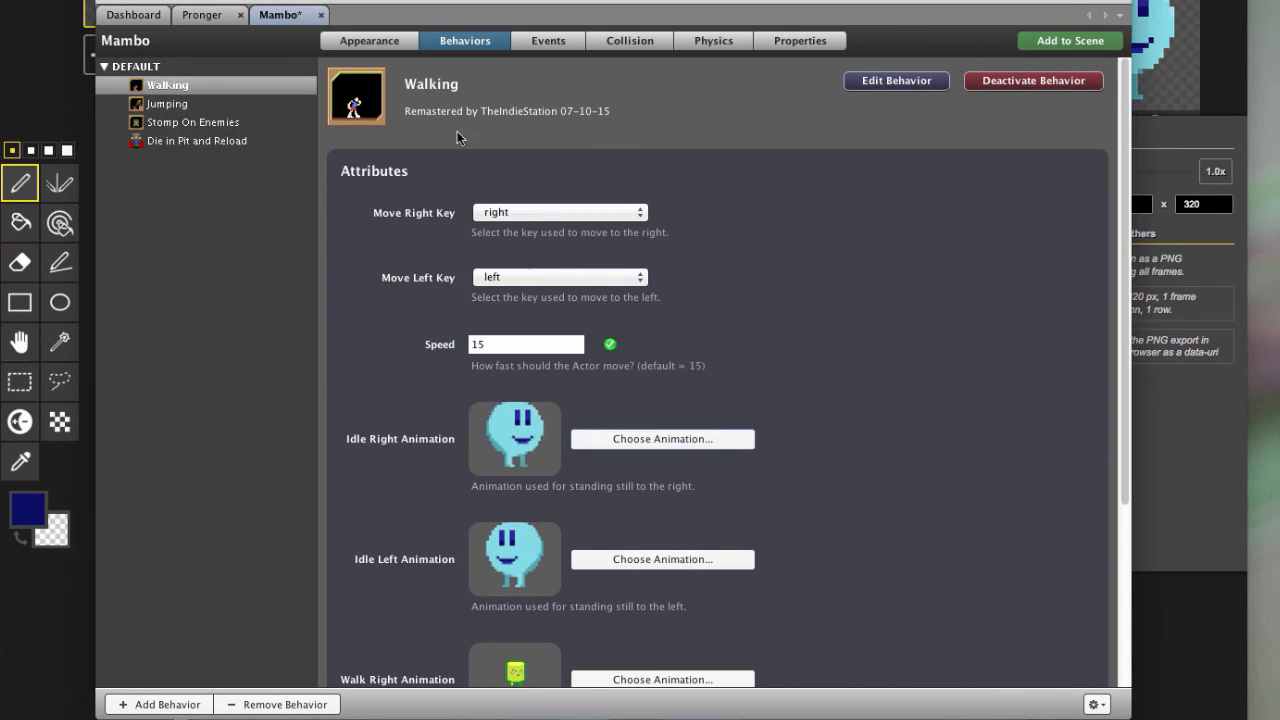
# Set the idleRight collision box's X position to 12 and Y position to 10.
pyautogui.click(630, 40)
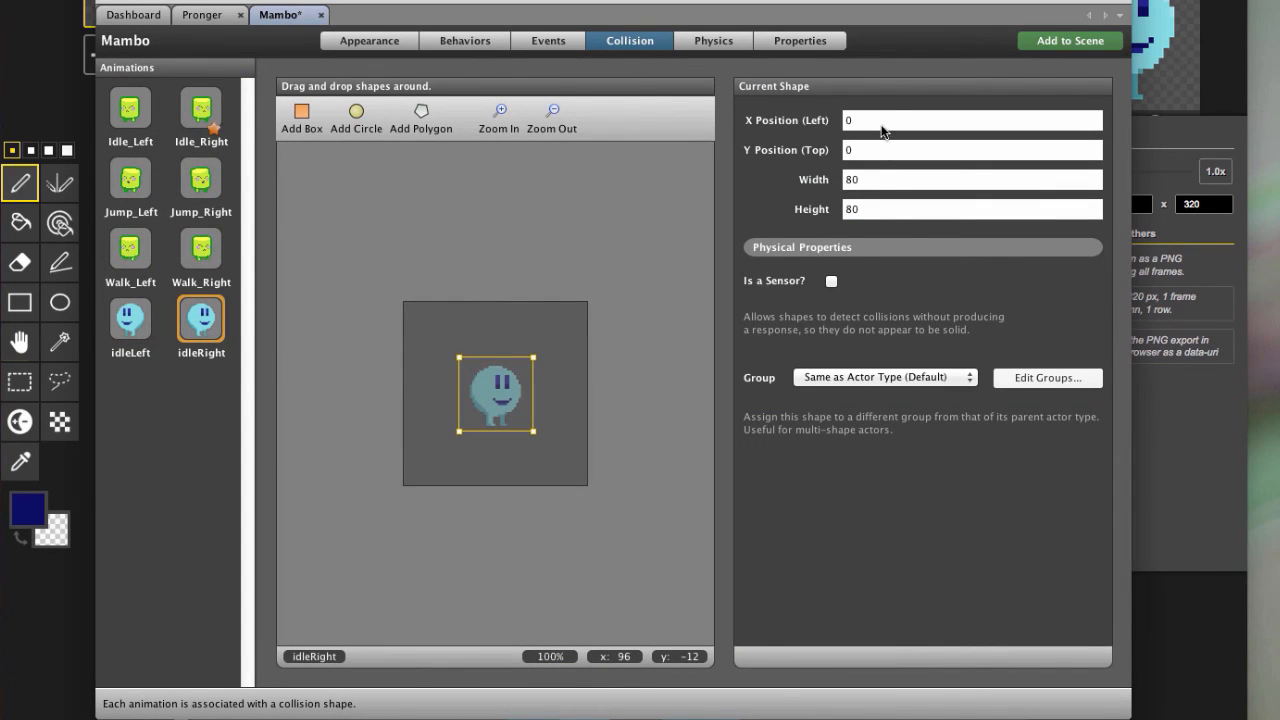
pyautogui.click(848, 120)
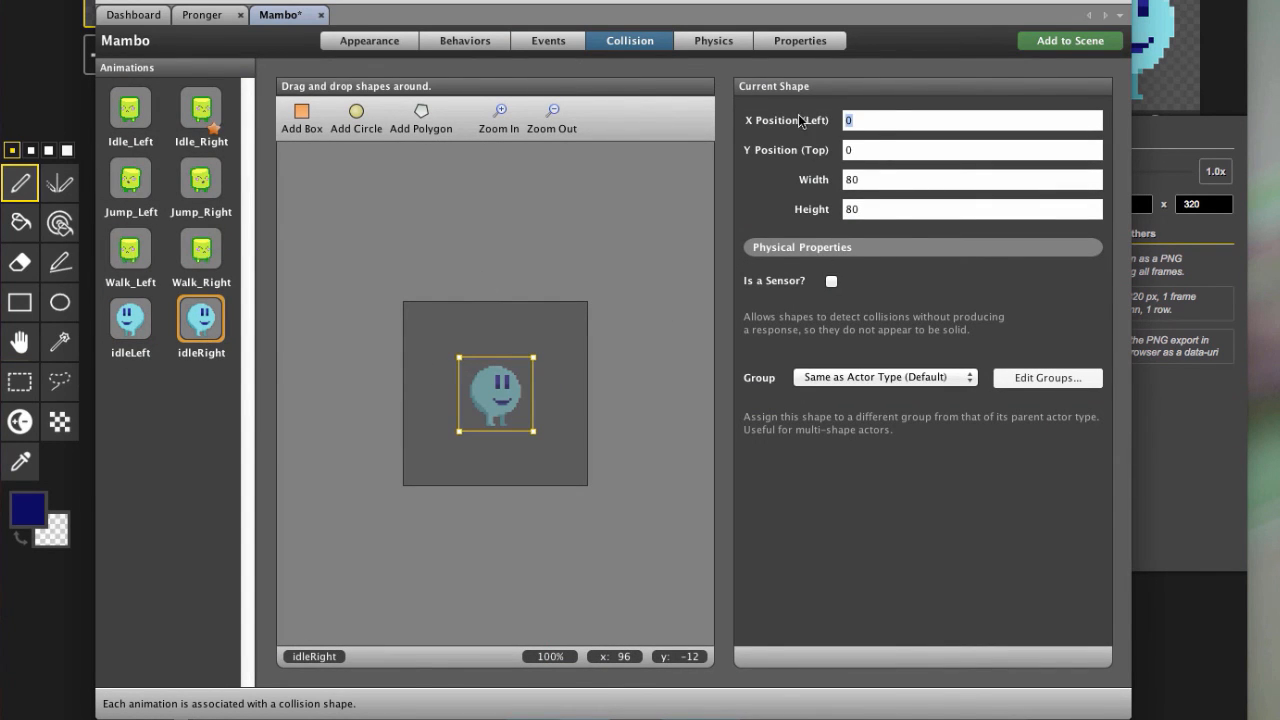
pyautogui.write('20')
pyautogui.click(871, 150)
pyautogui.click(850, 120)
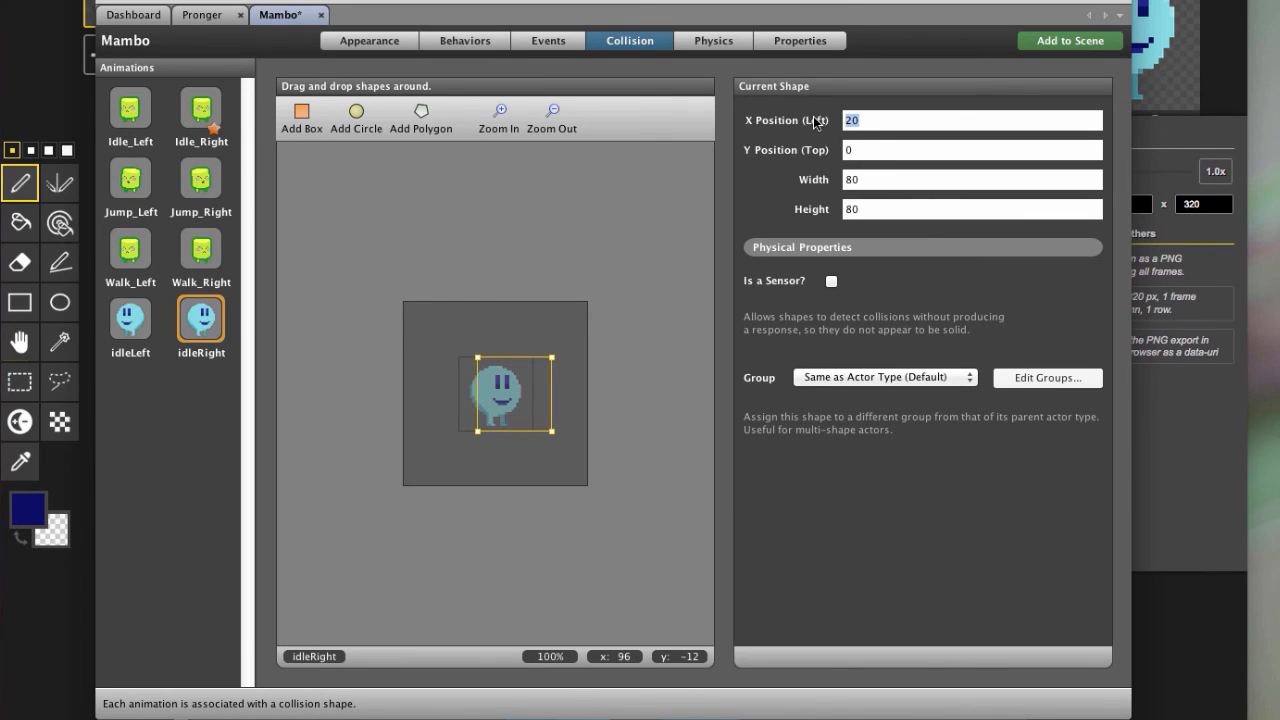
pyautogui.write('15')
pyautogui.click(878, 150)
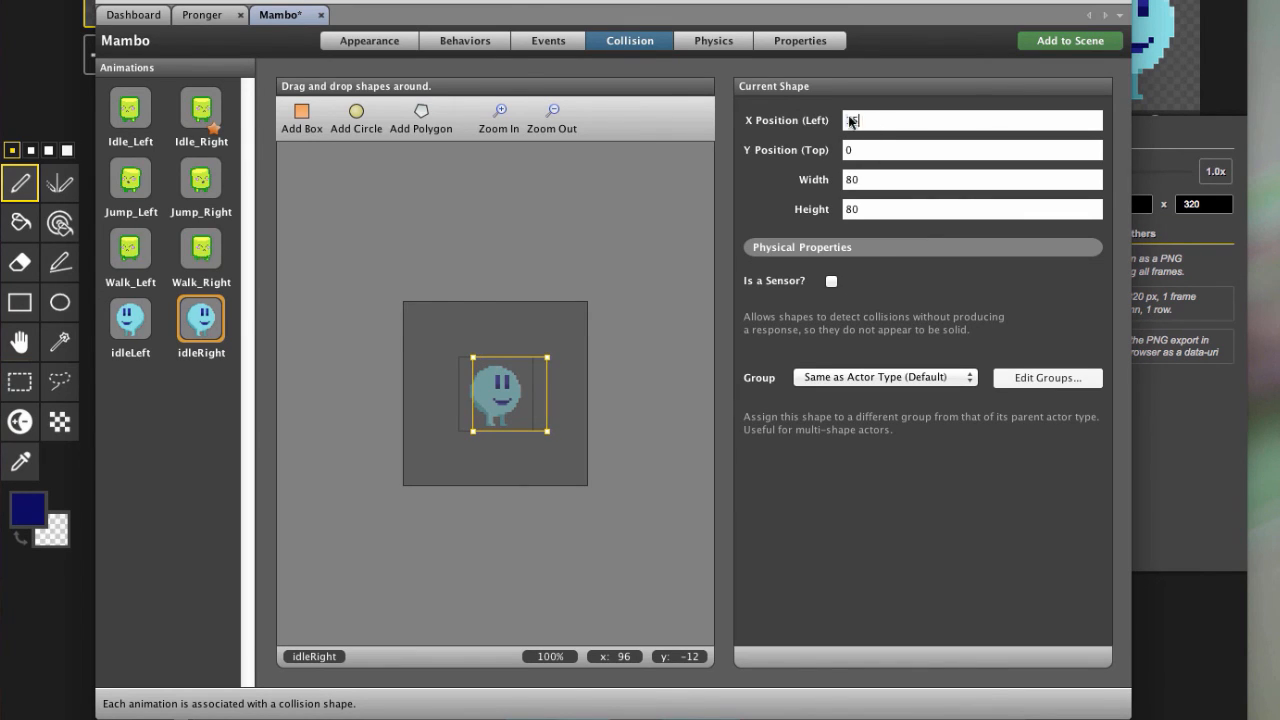
pyautogui.write('12')
pyautogui.doubleClick(871, 150)
pyautogui.write('10')
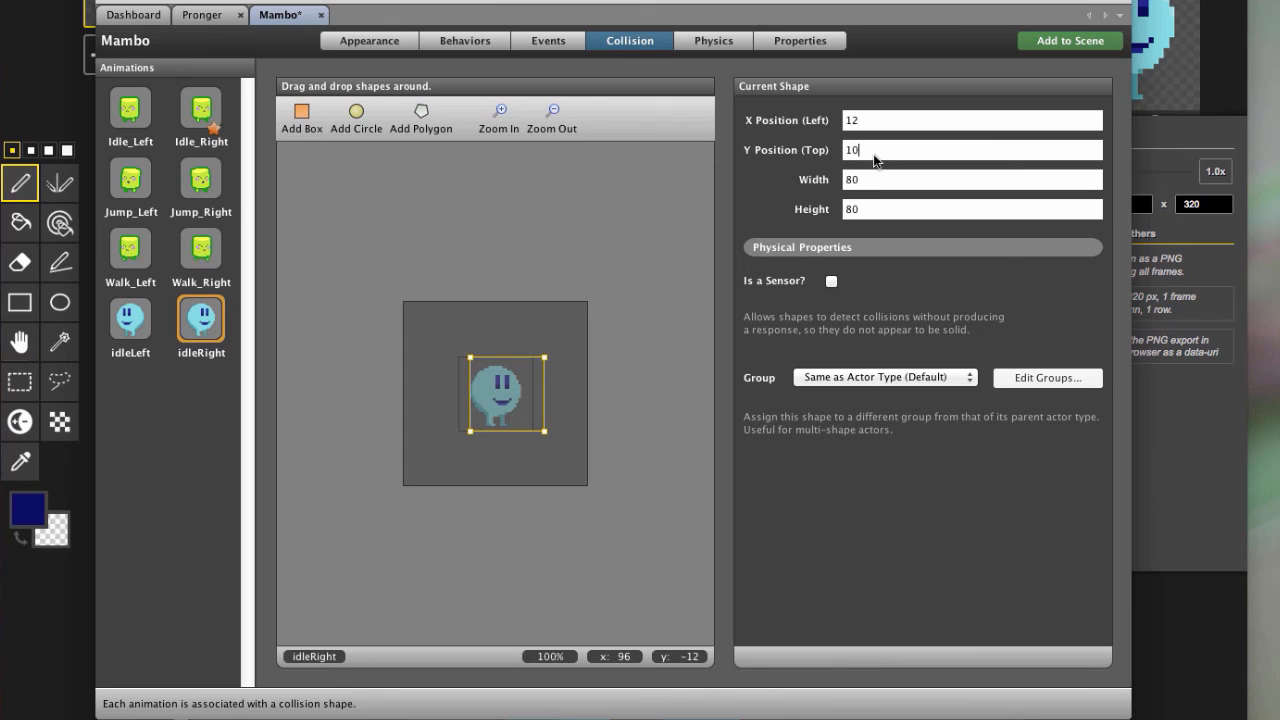
pyautogui.press('Tab')
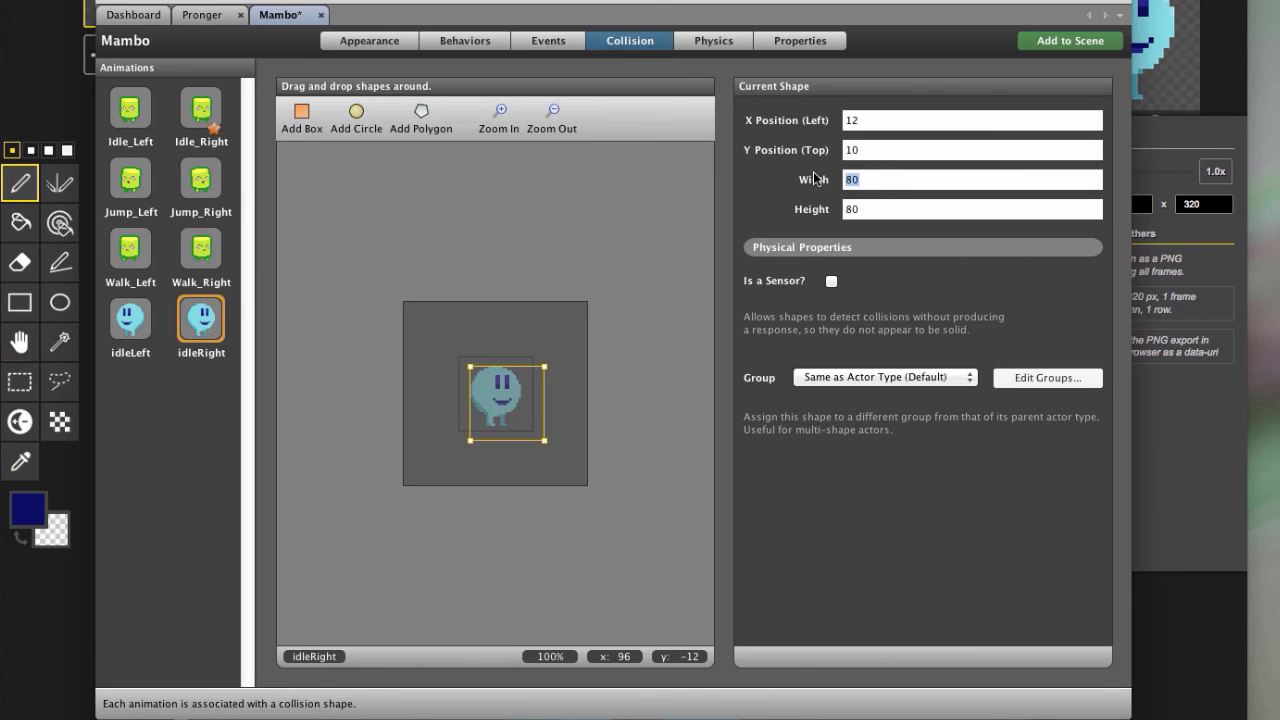
# Narrow the idleRight collision box to a width of 55 so it fits the character.
pyautogui.write('70')
pyautogui.doubleClick(868, 180)
pyautogui.write('60')
pyautogui.click(866, 150)
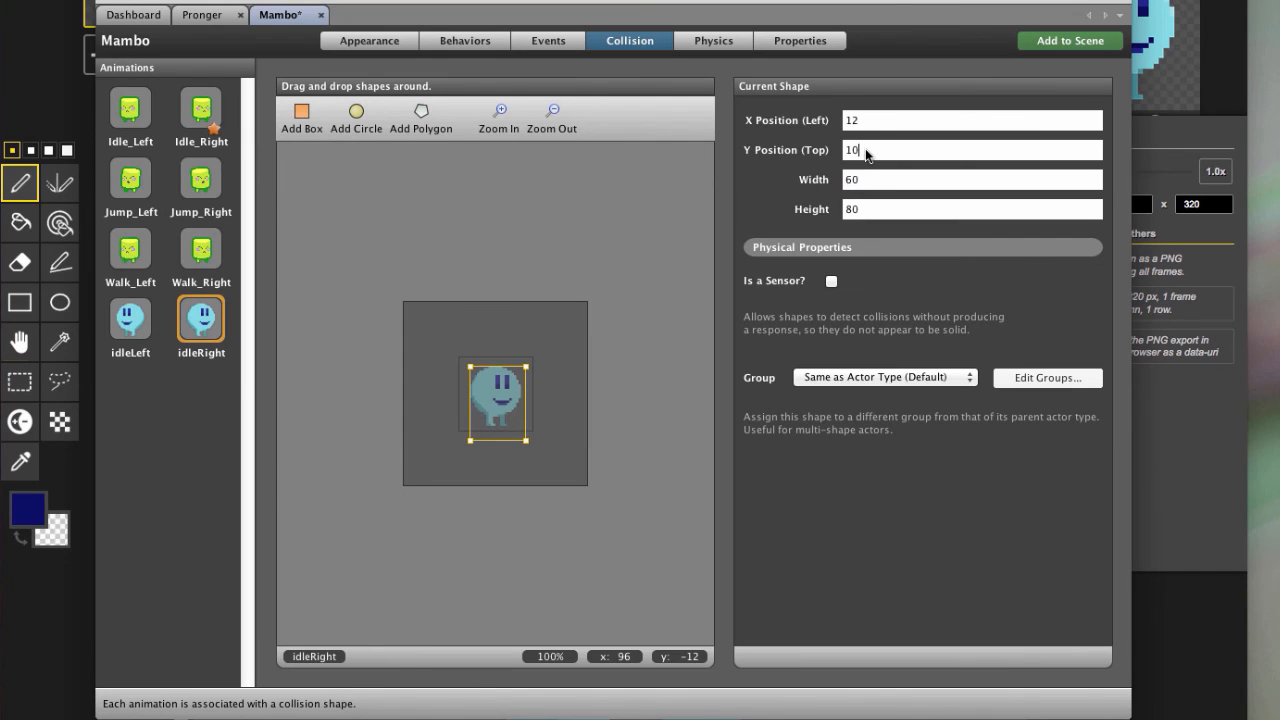
pyautogui.doubleClick(860, 180)
pyautogui.write('55')
pyautogui.click(873, 150)
# Reduce the idleRight collision box's height to 65 so it ends at the character's feet.
pyautogui.doubleClick(884, 210)
pyautogui.write('60')
pyautogui.click(872, 180)
pyautogui.doubleClick(860, 209)
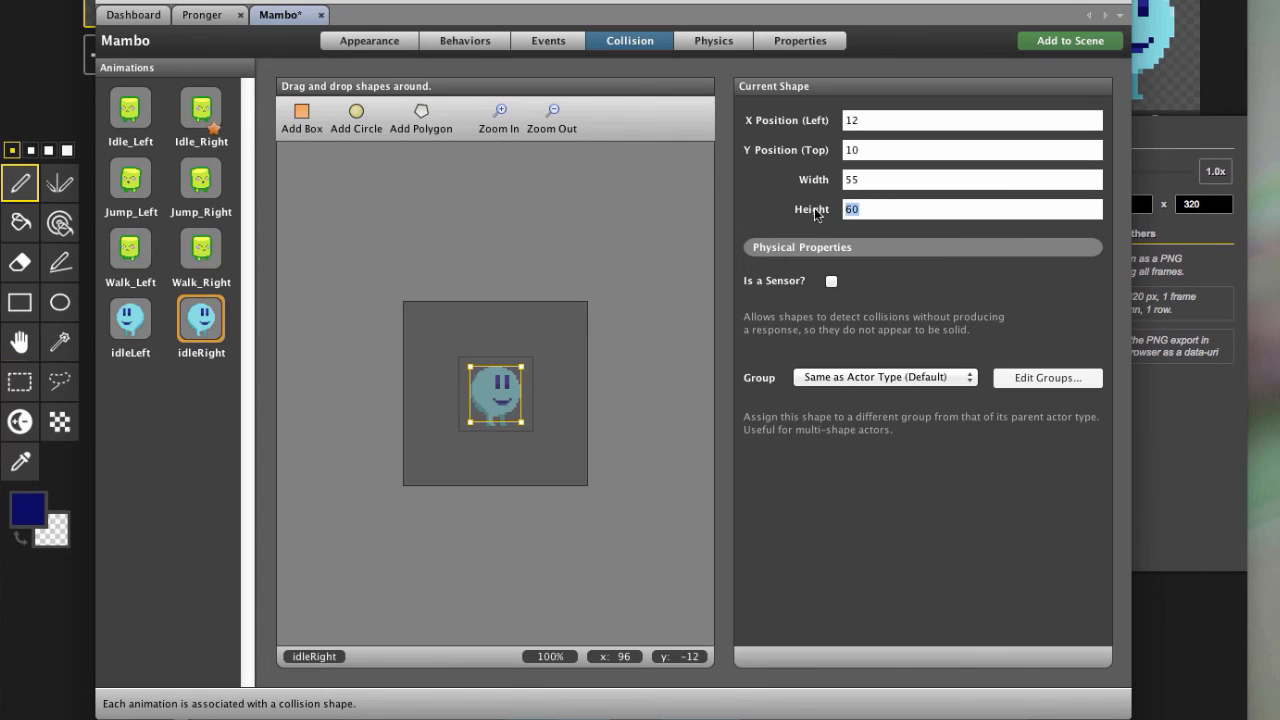
pyautogui.write('65')
pyautogui.click(872, 180)
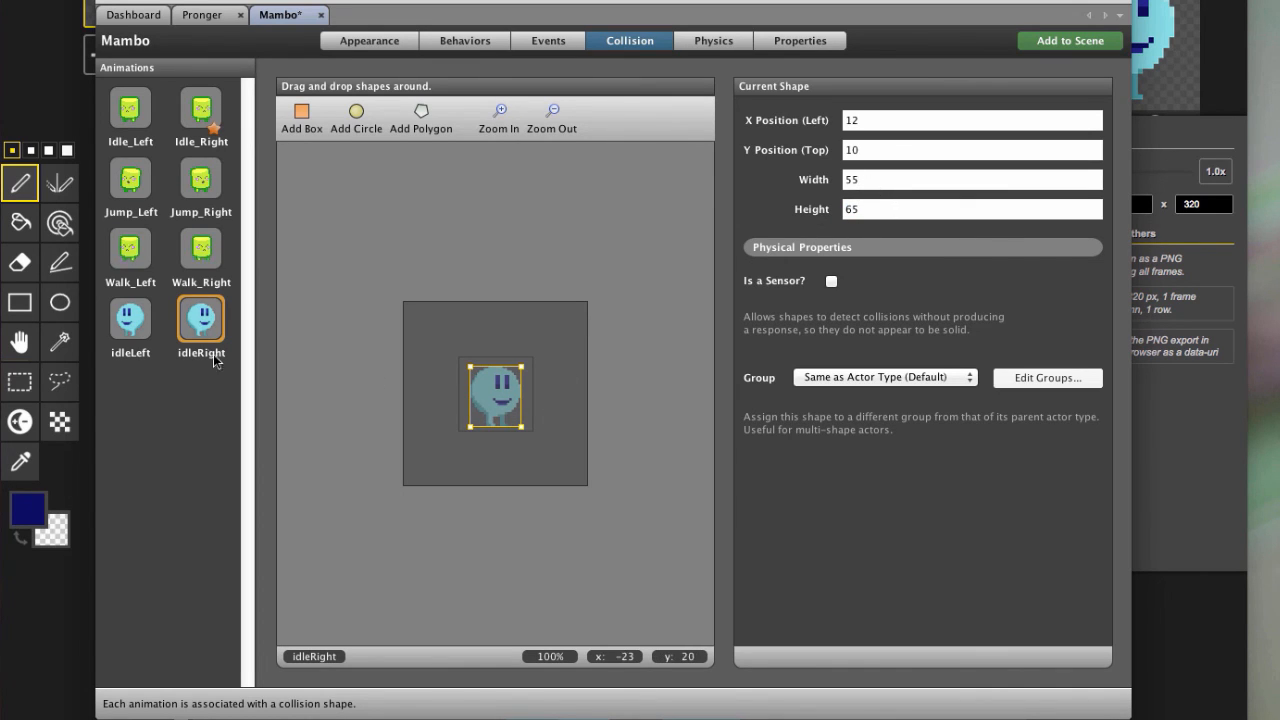
# Compare the idleLeft and idleRight collision shapes and save the game.
pyautogui.click(137, 327)
pyautogui.click(215, 328)
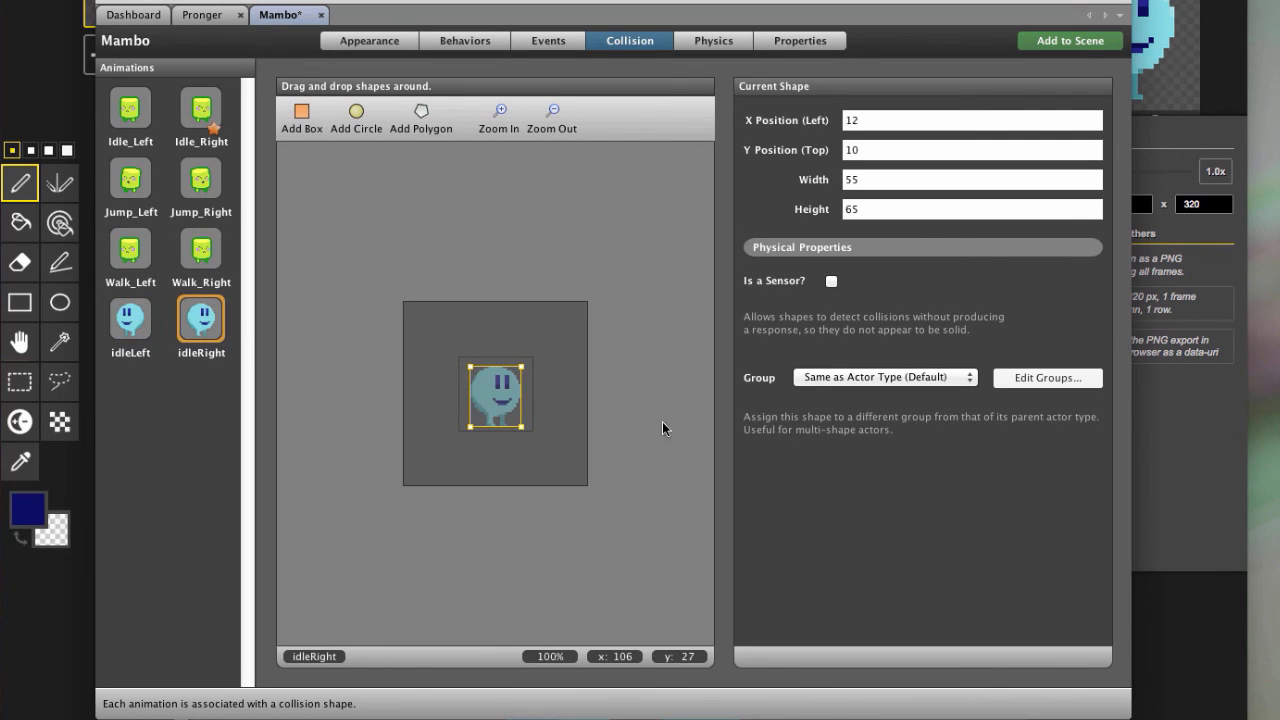
pyautogui.press('super+s')
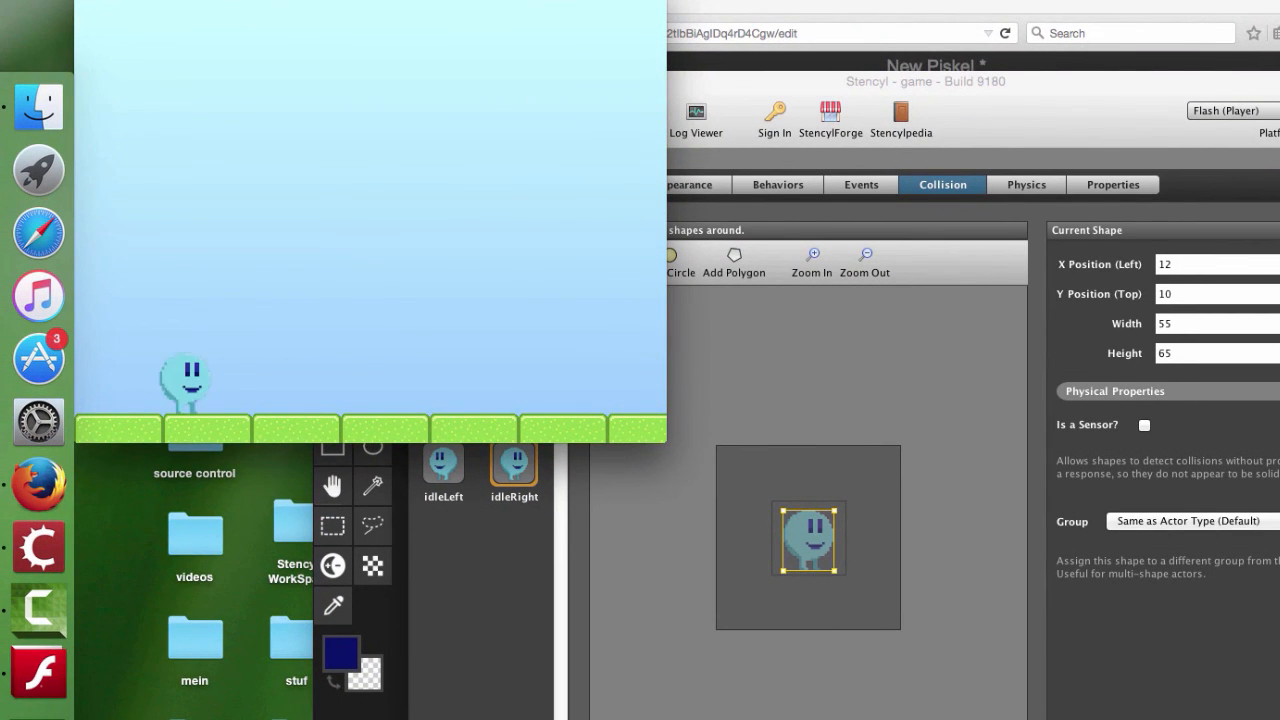
# Test both idle animations by walking the character right and left in the running game, and switch back to Piskel.
pyautogui.press('Right')
pyautogui.press('Left')
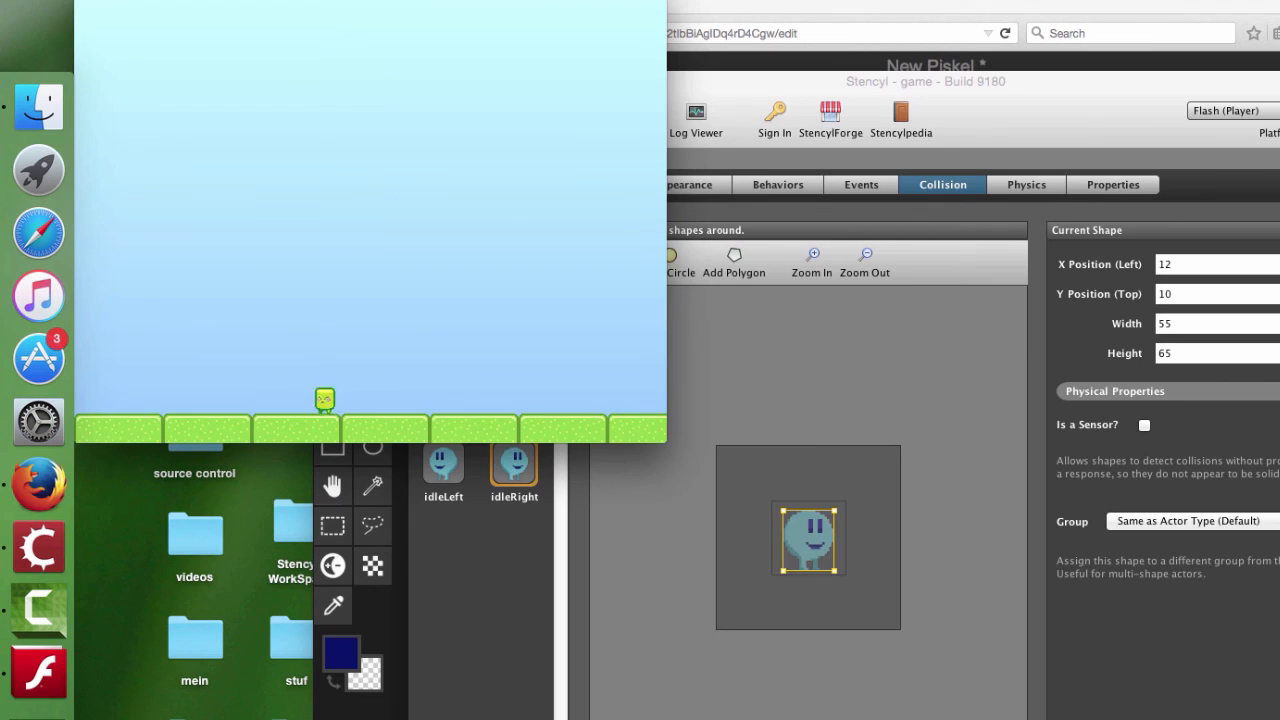
pyautogui.press('Right')
pyautogui.press('Left')
pyautogui.press('Left')
pyautogui.press('Right')
pyautogui.press('Left')
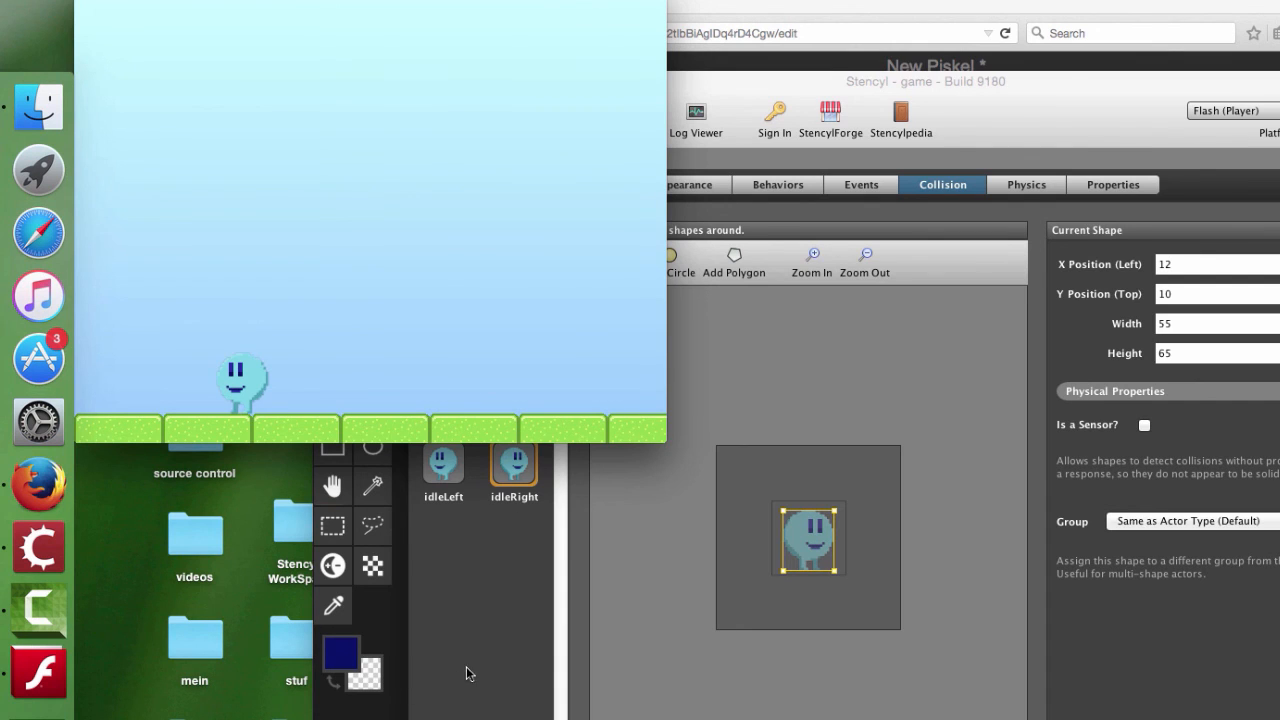
pyautogui.press('super+Tab')
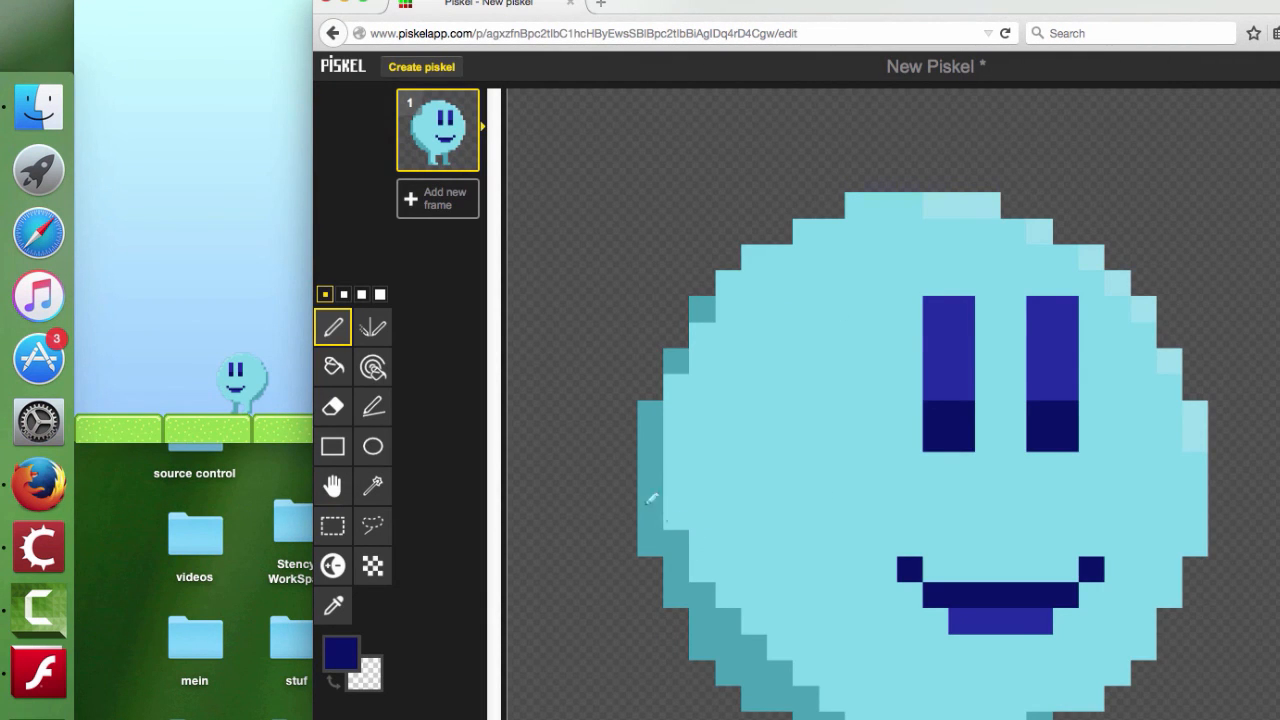